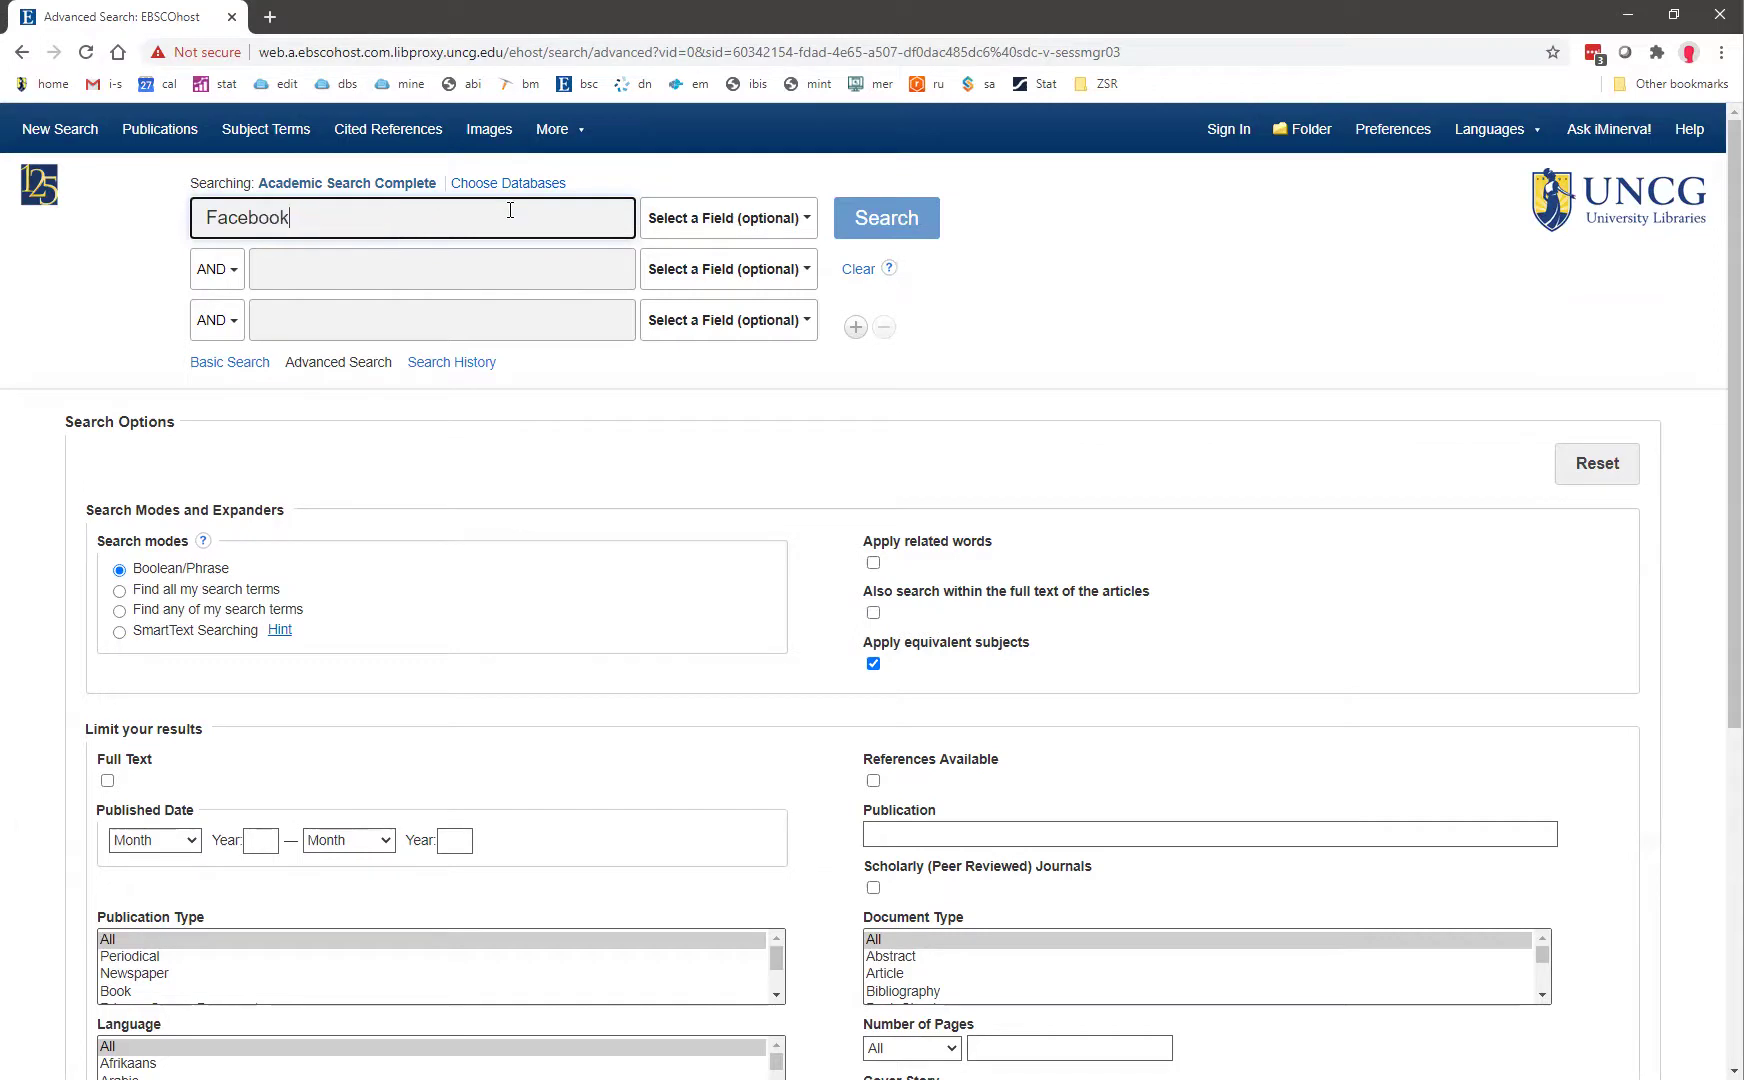
Step: Add extremism as the second search term, combined with Facebook by AND, and run the search
key(Tab)
key(Tab)
key(Tab)
text(extreme)
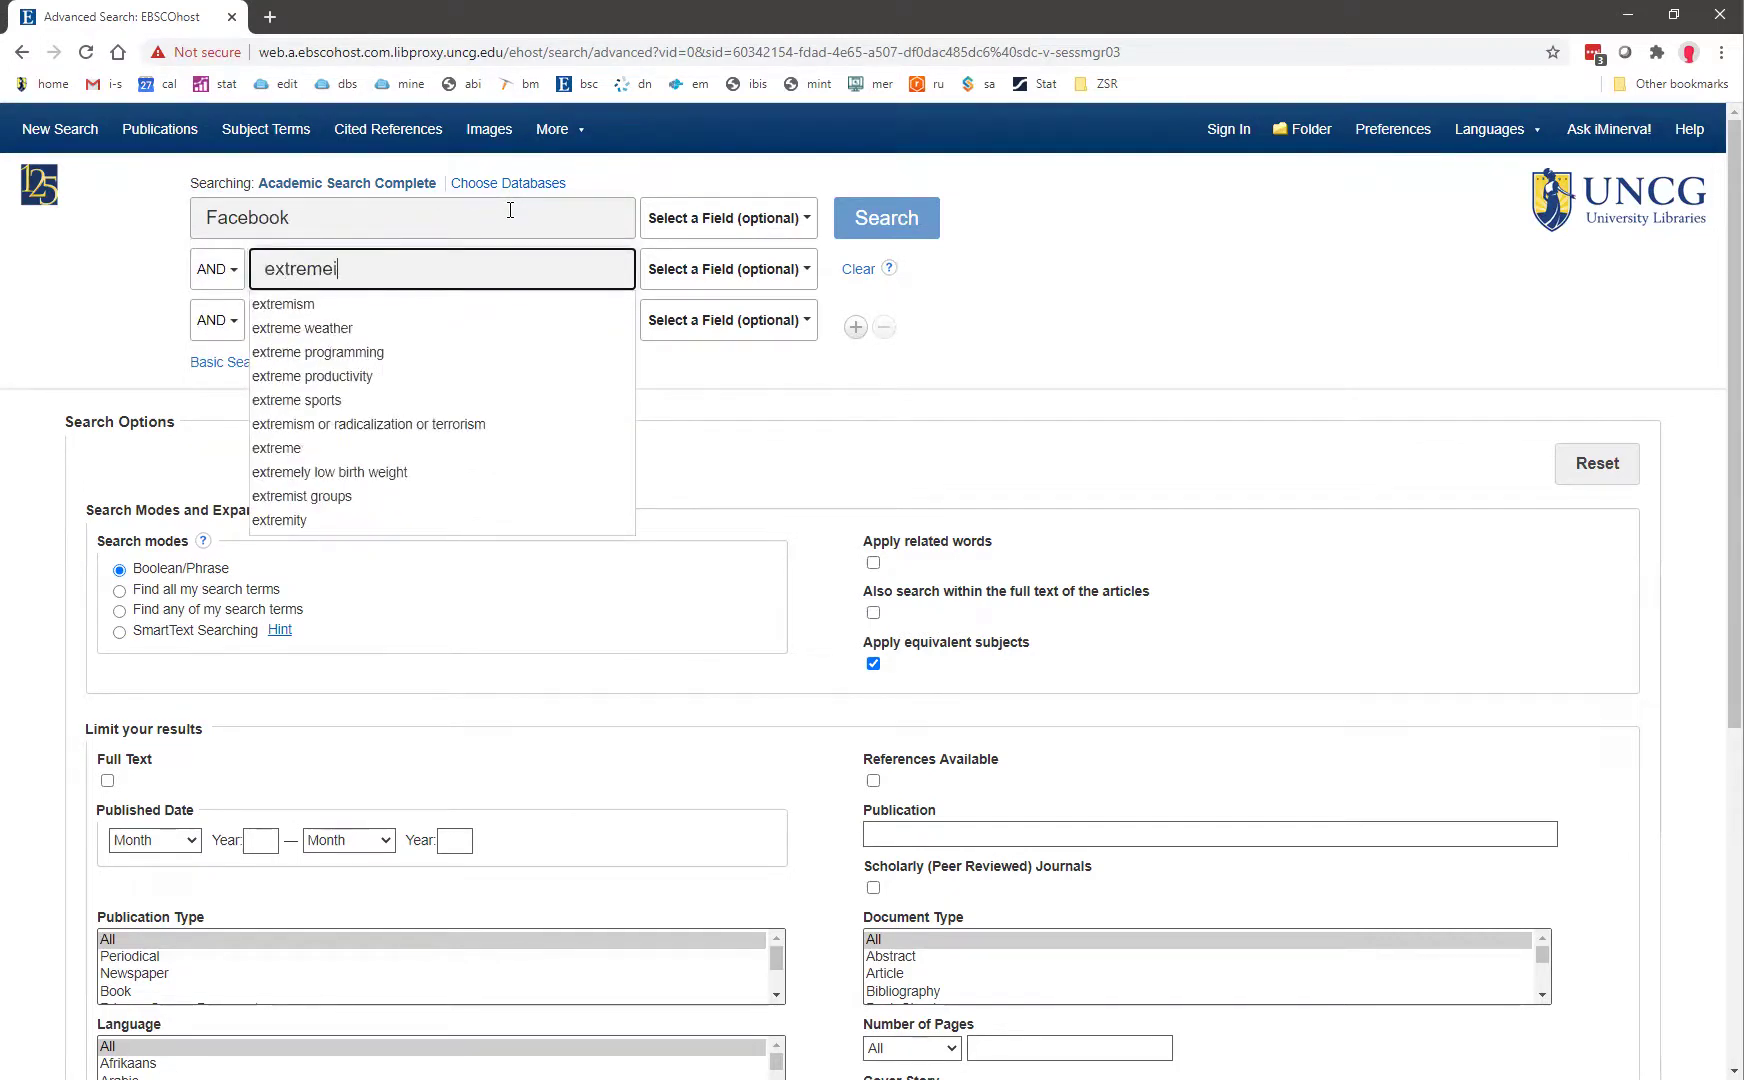
key(BackSpace)
text(ism)
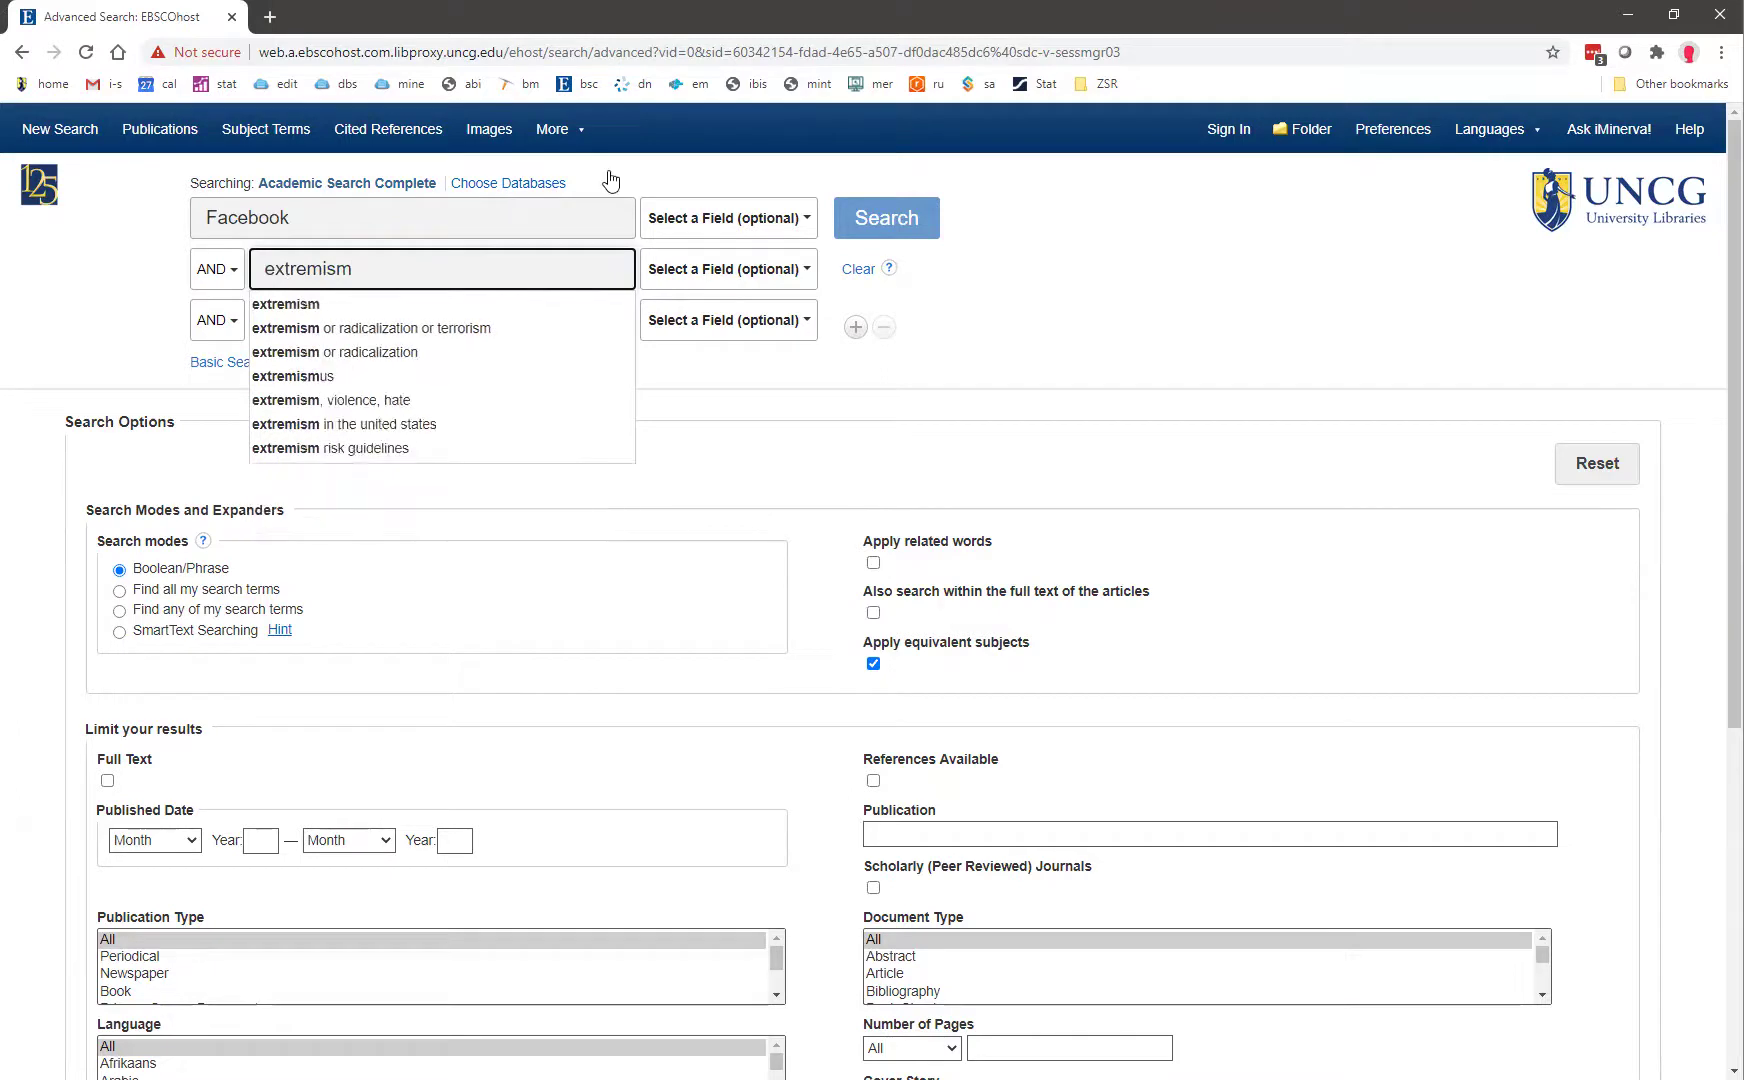
click(1091, 307)
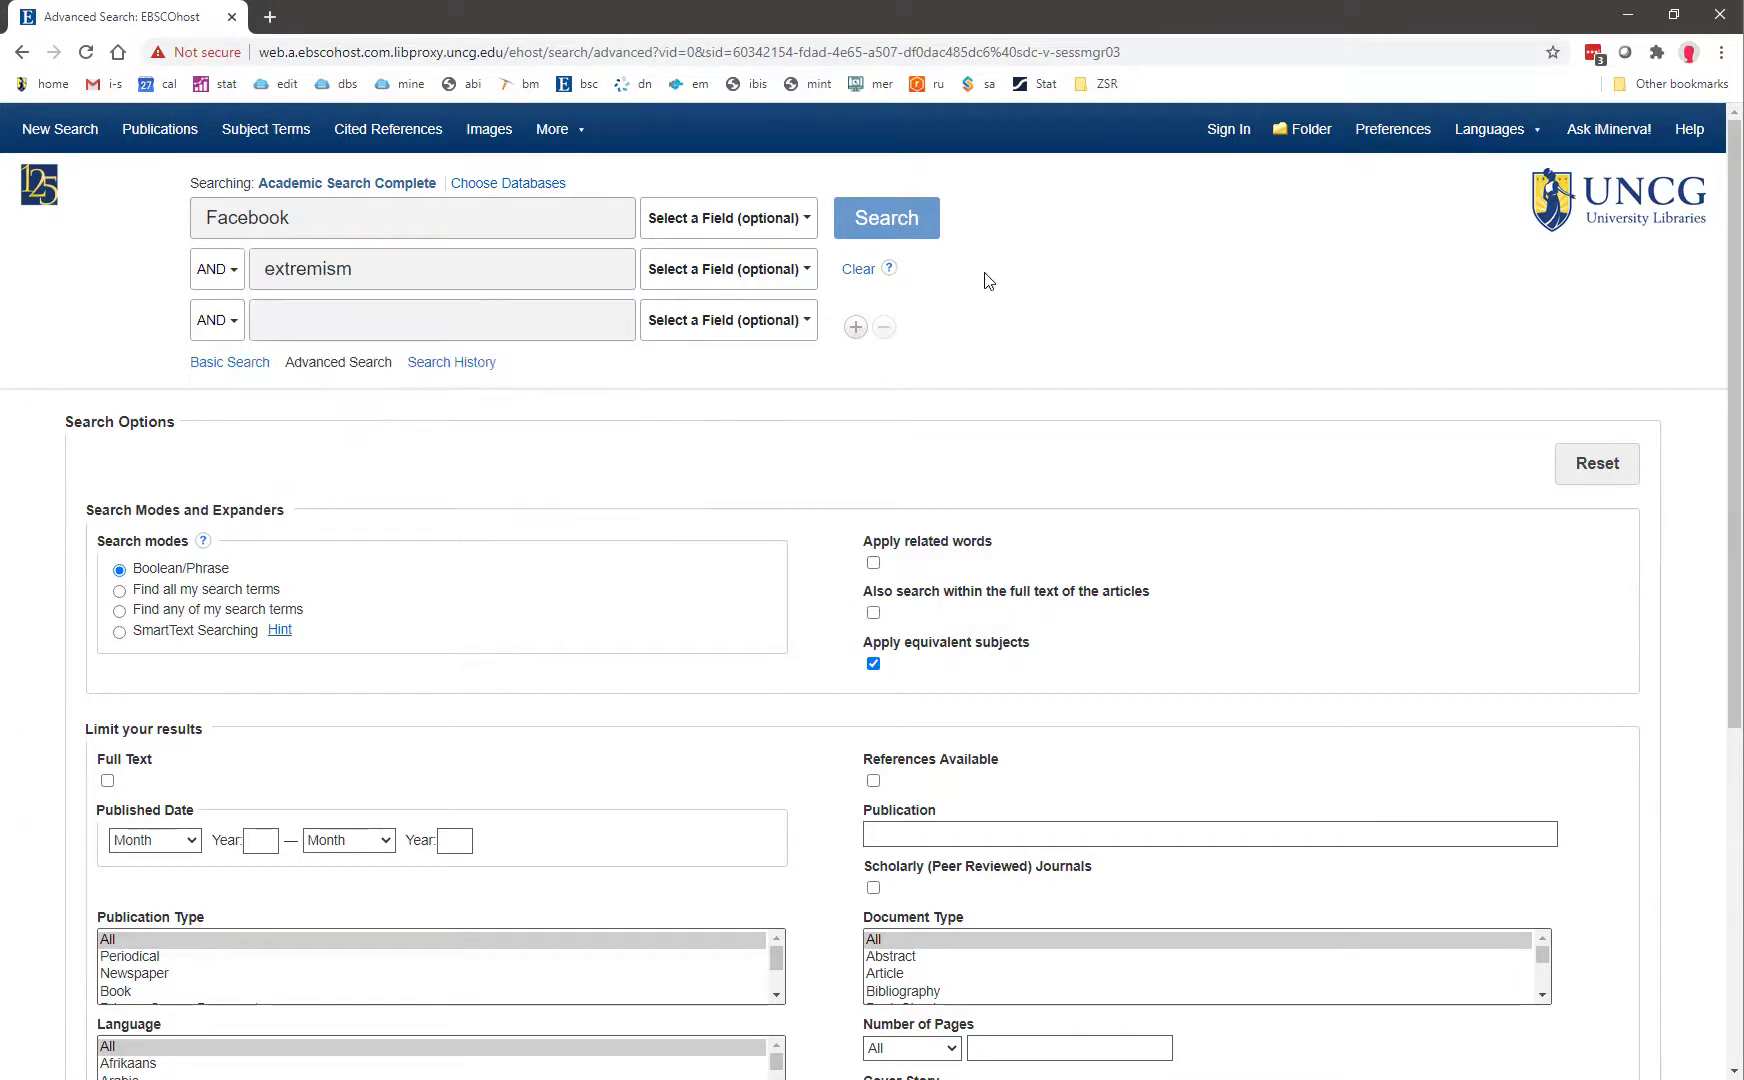
click(897, 219)
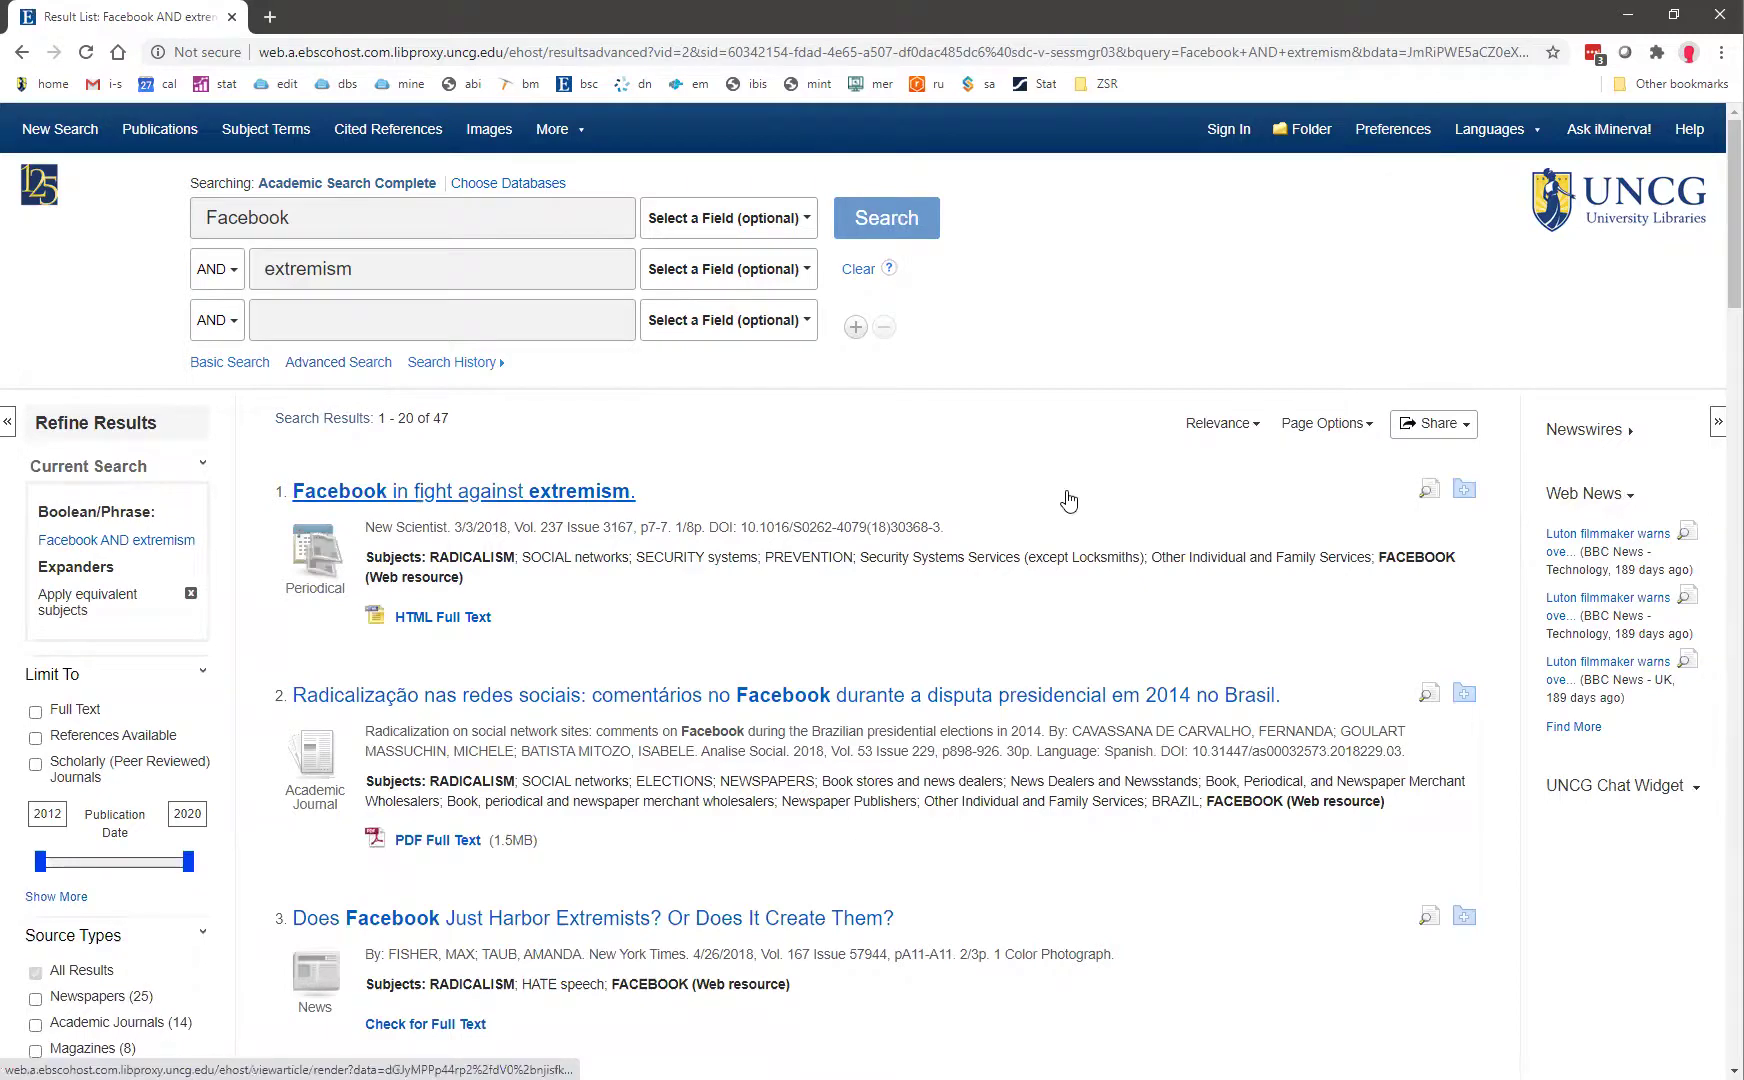
Step: Examine the result count, the publication date limiter and the full list of source types for the Facebook and extremism search
double_click(442, 418)
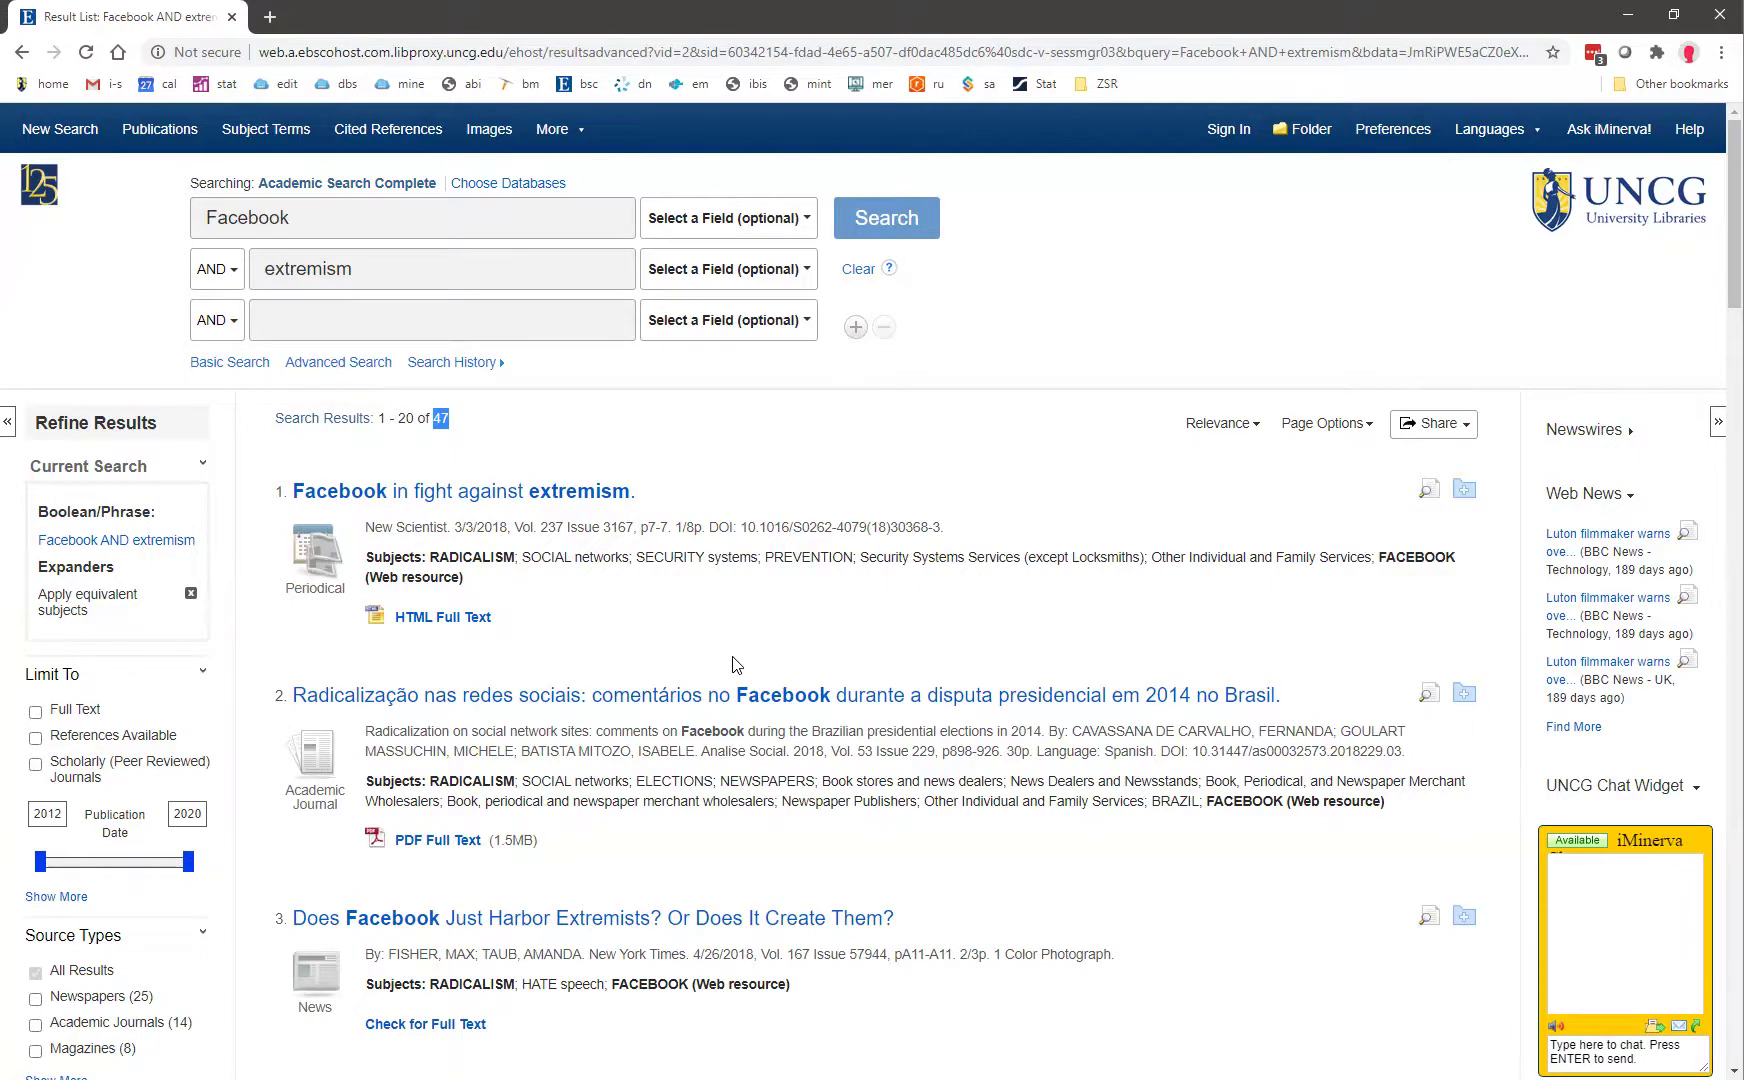
scroll(736, 665, down, 4)
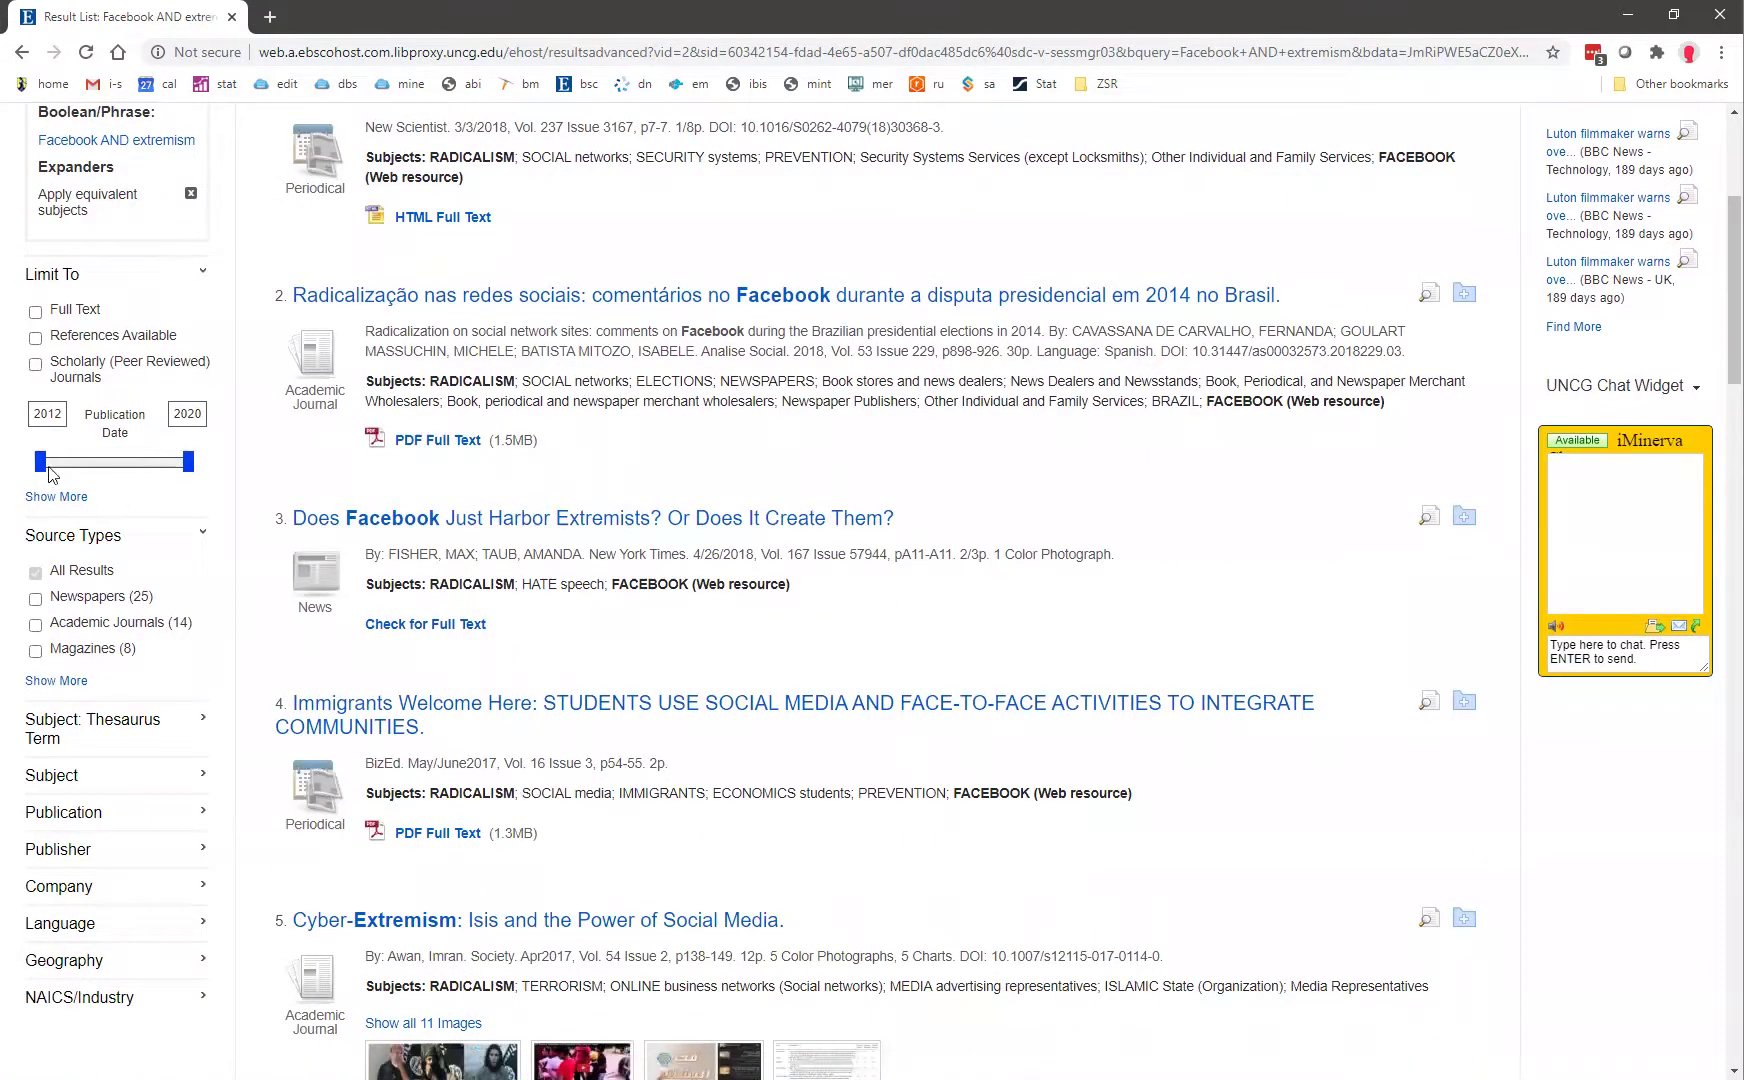
drag(41, 462, 5, 475)
scroll(378, 625, up, 1)
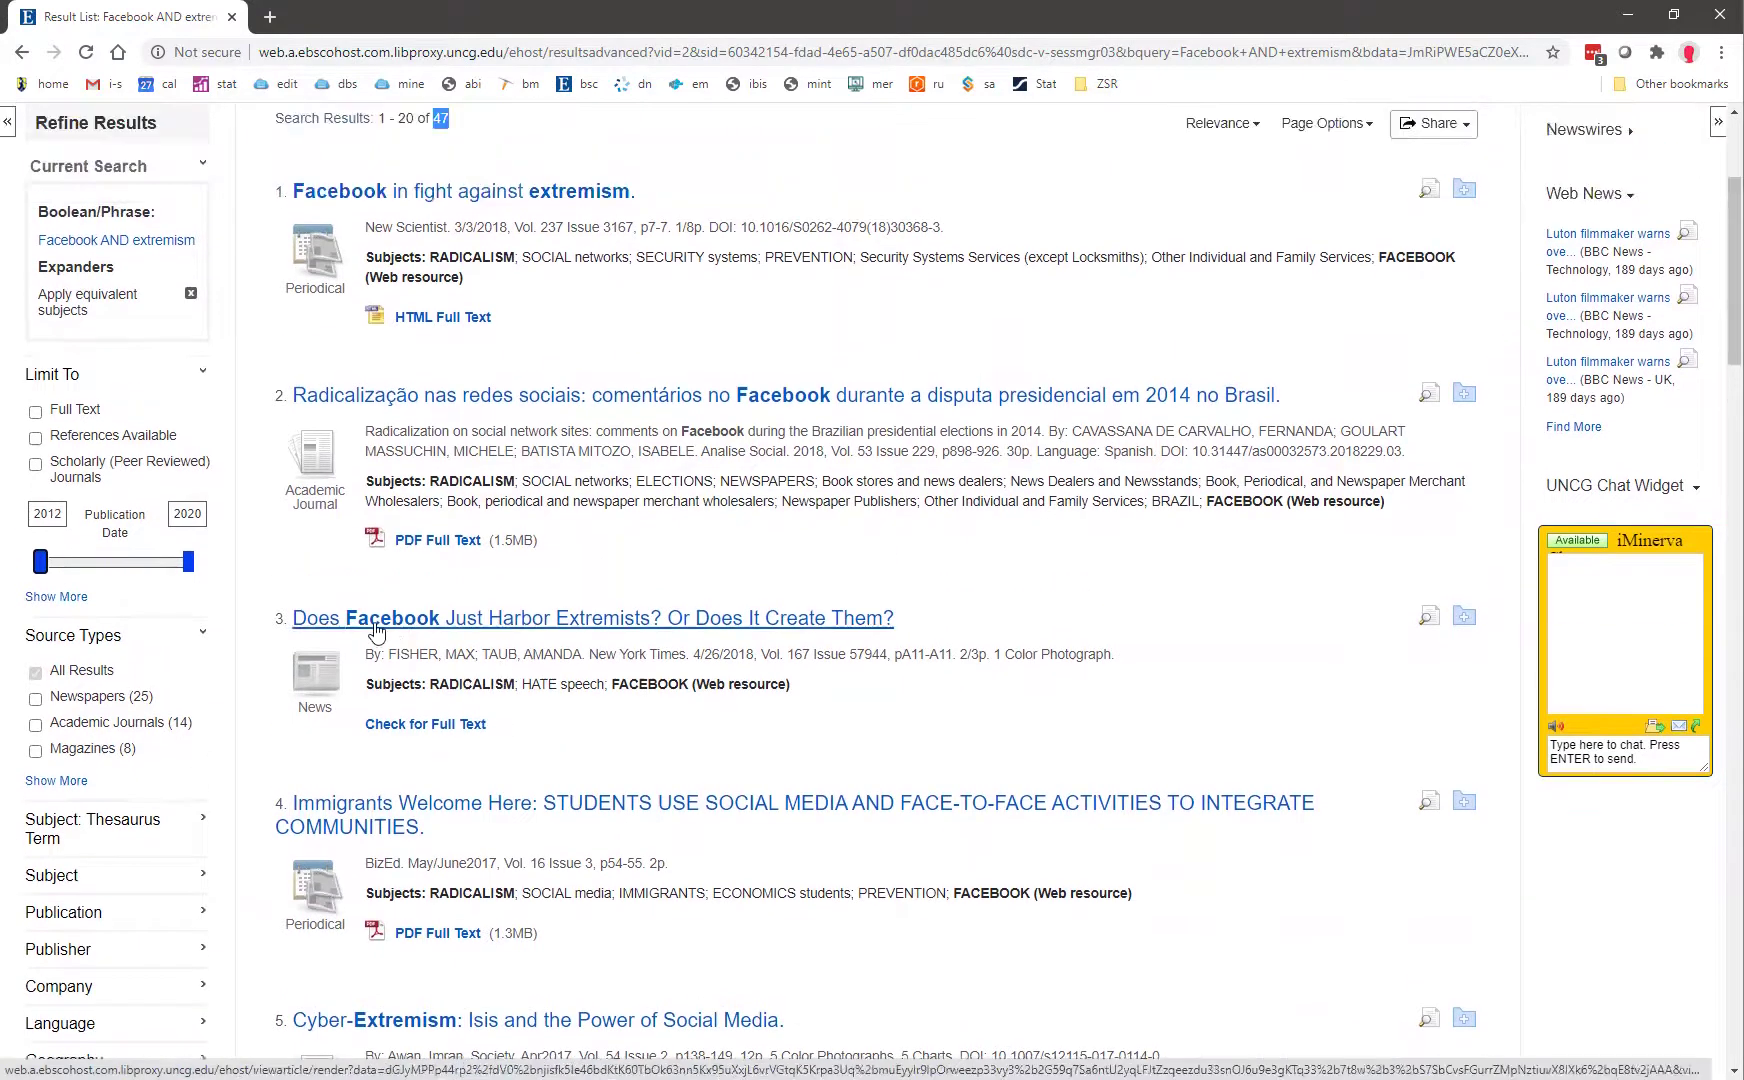
scroll(376, 624, down, 2)
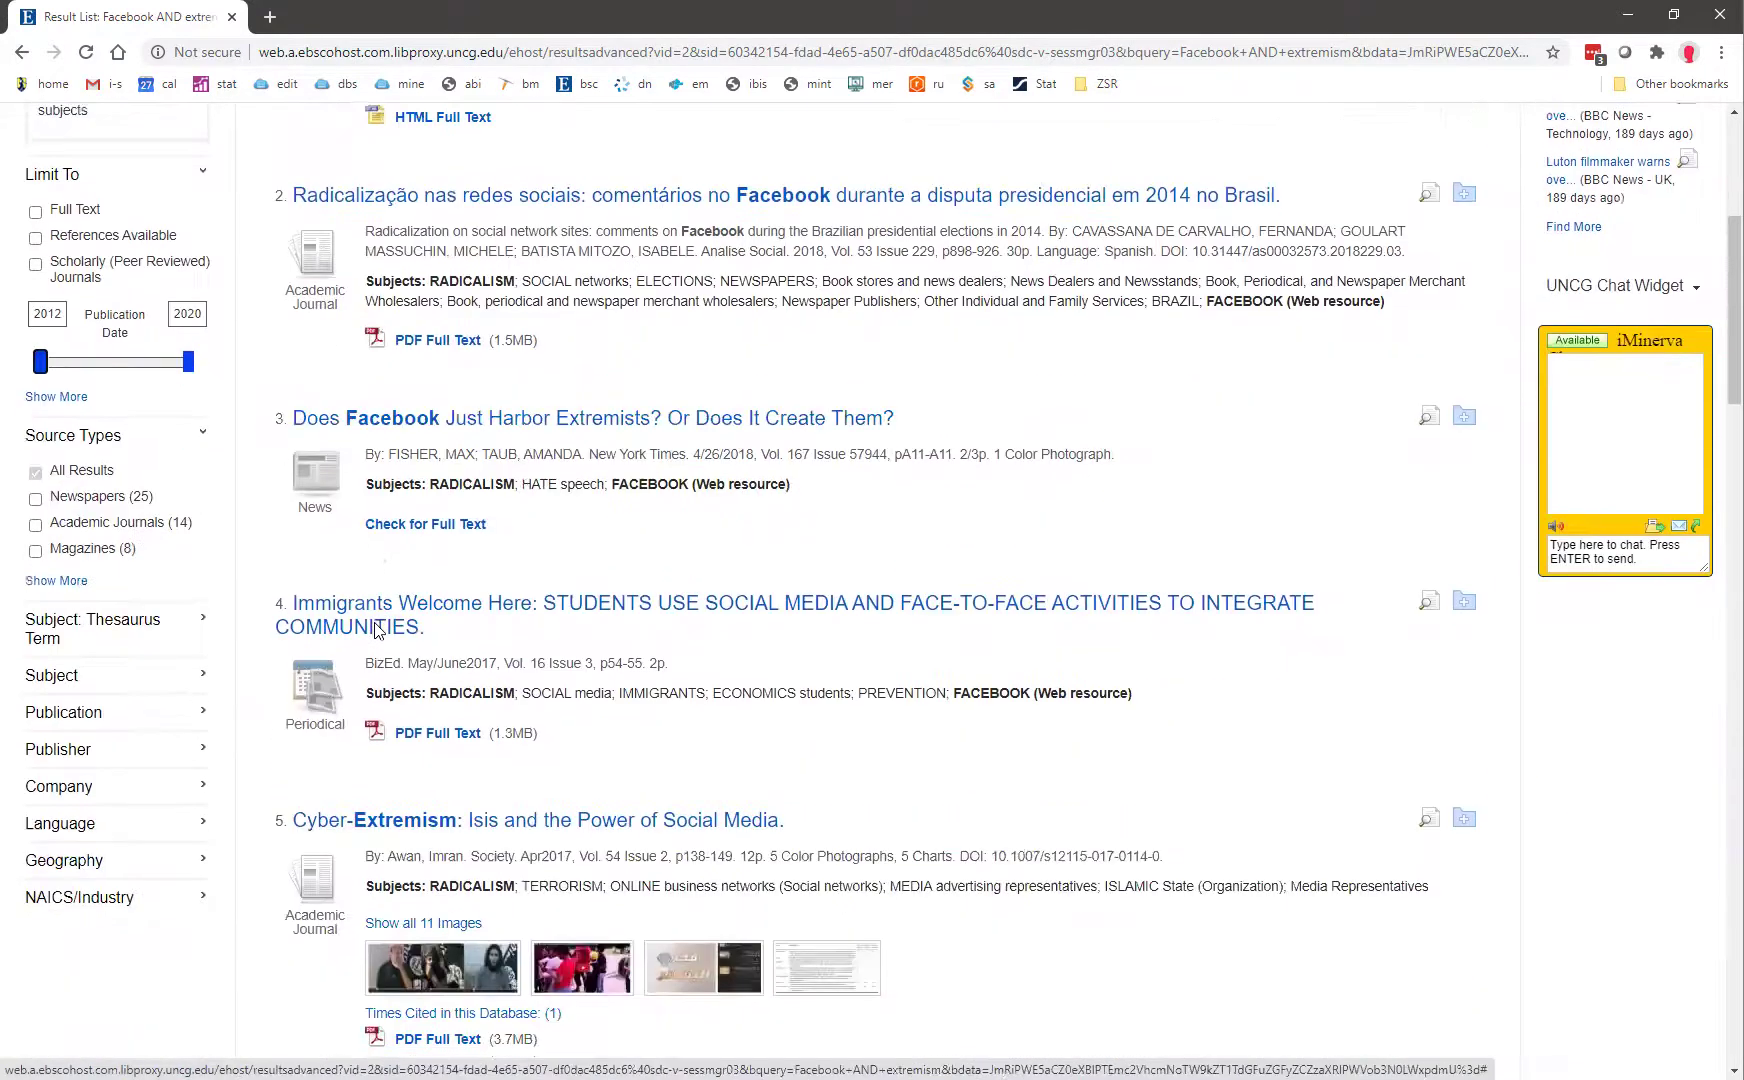
click(55, 582)
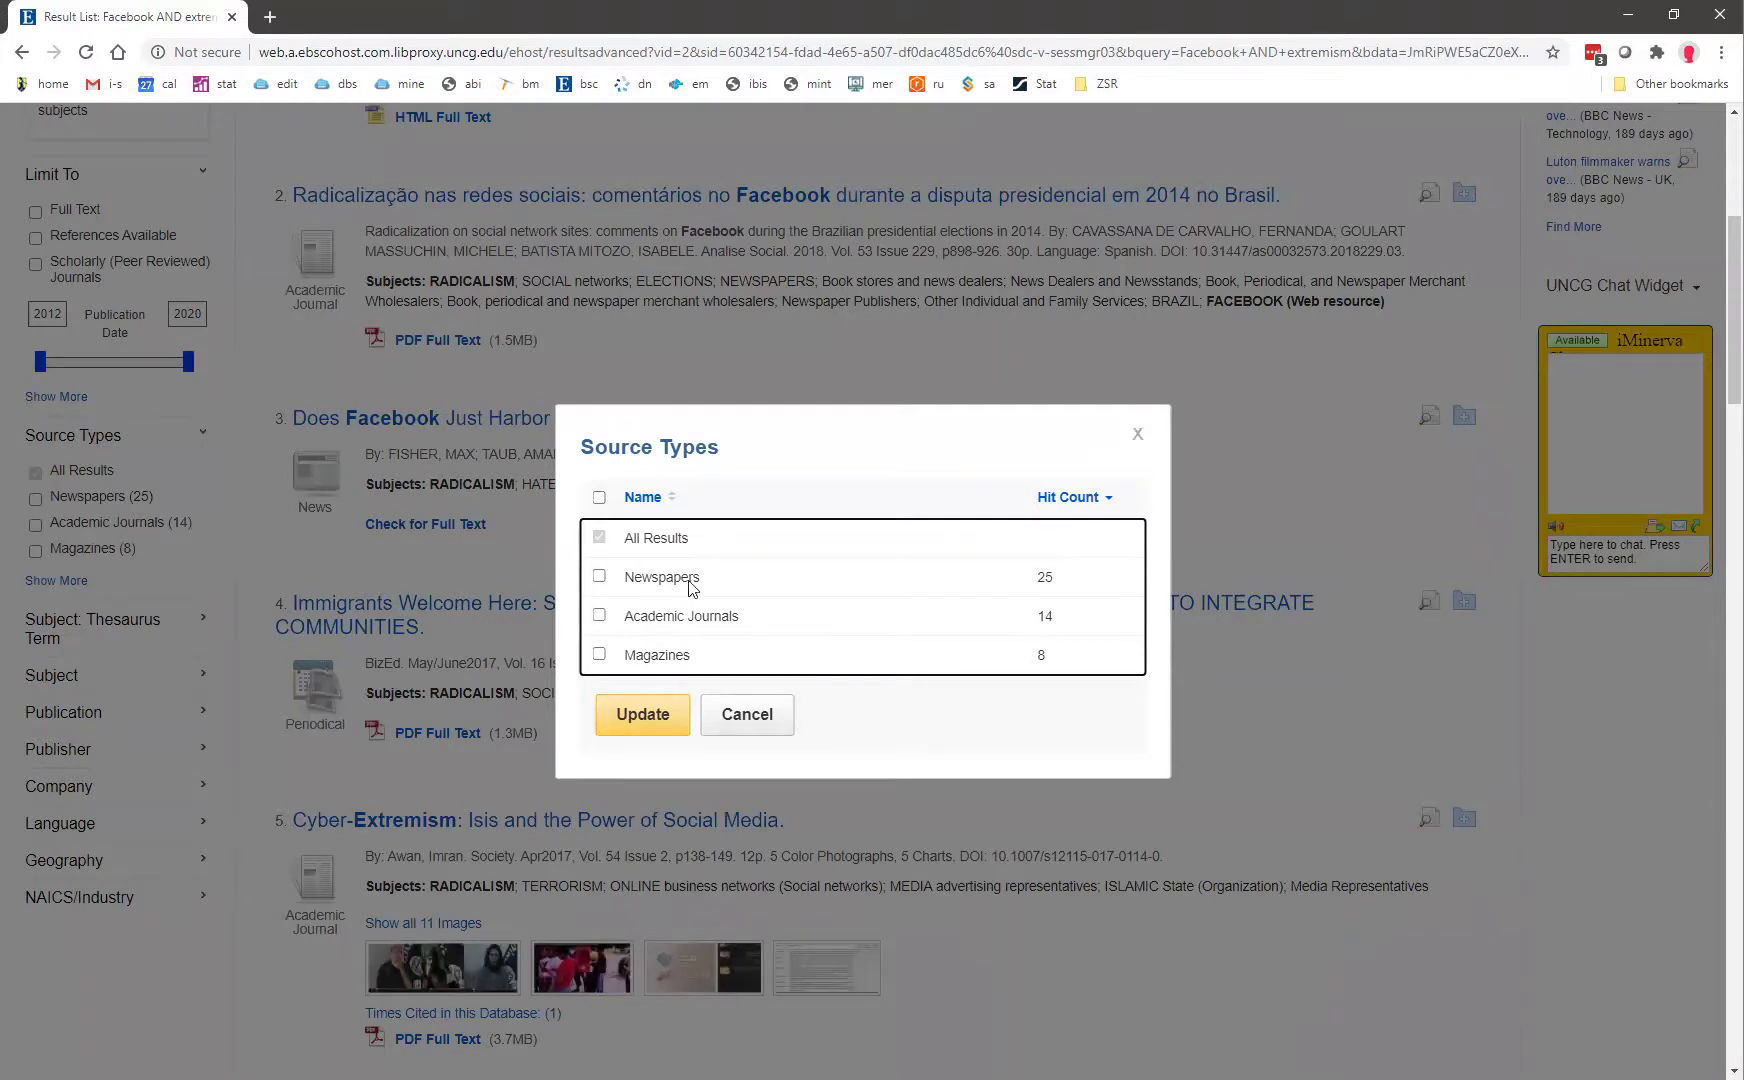
scroll(689, 587, down, 2)
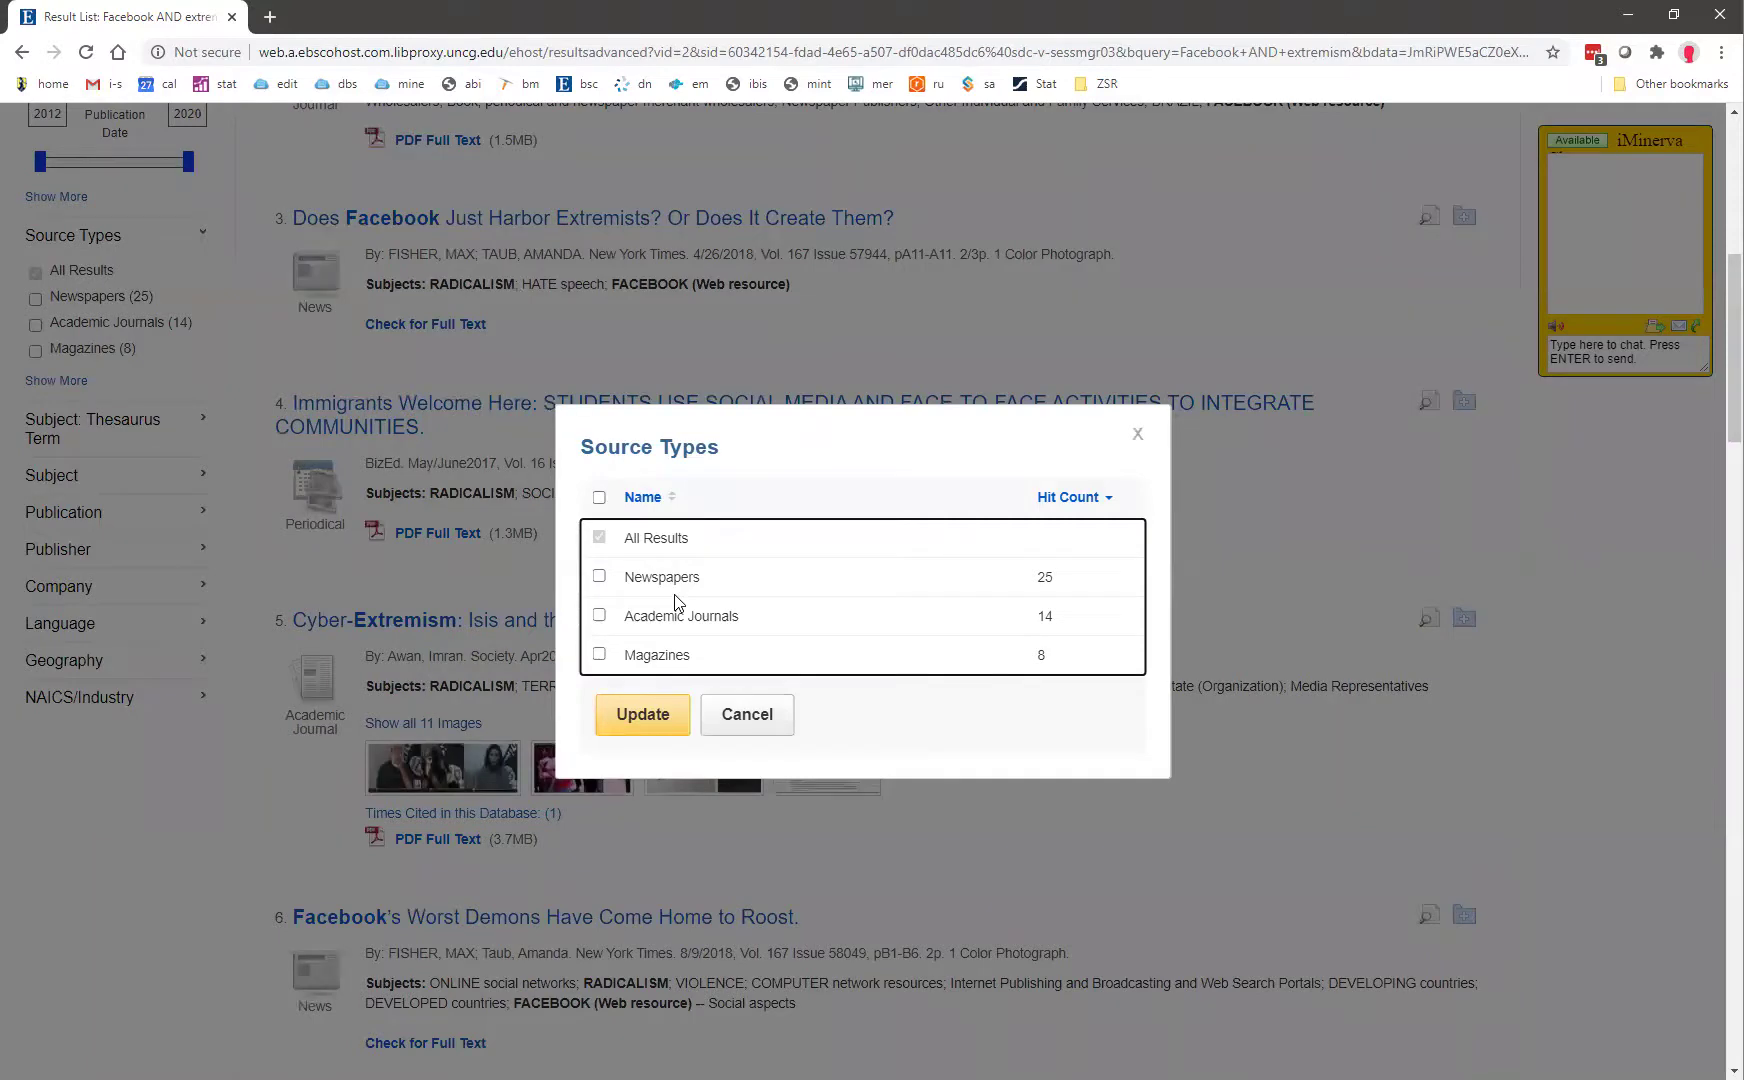
key(Escape)
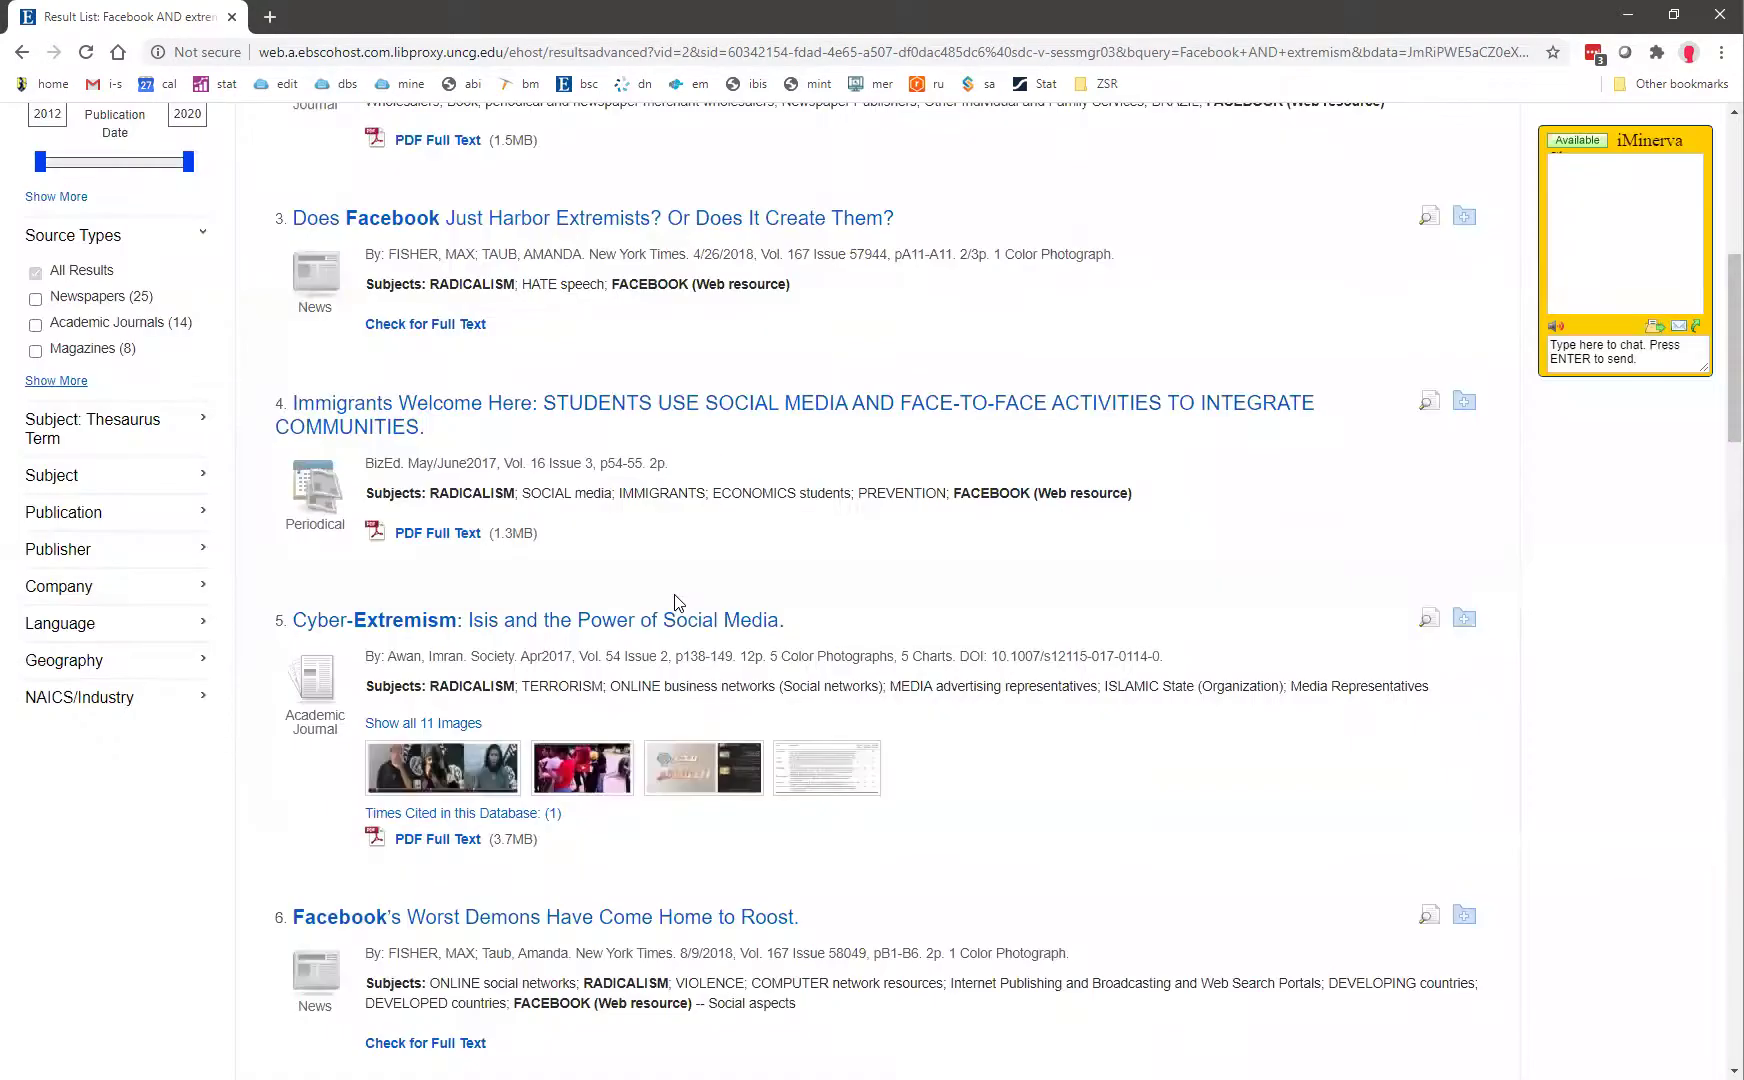
Step: Replace the first search term with social media and rerun the search
scroll(725, 640, up, 7)
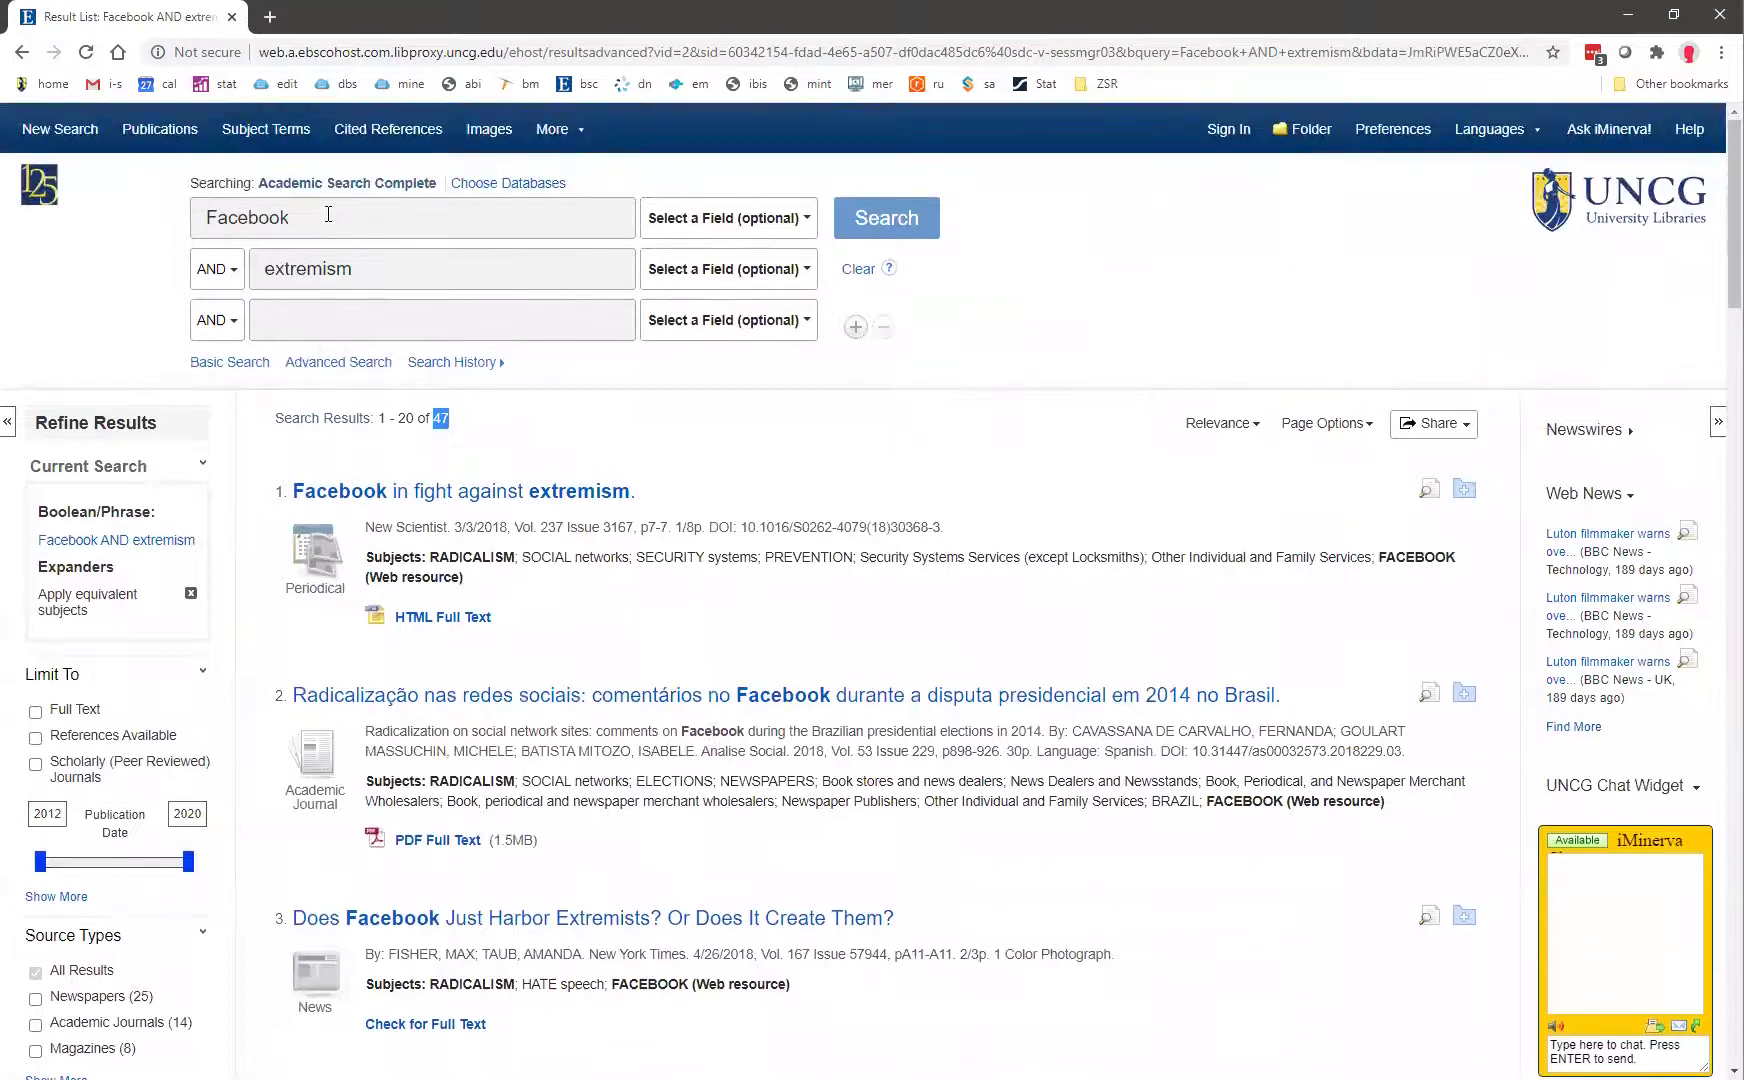
key(Tab)
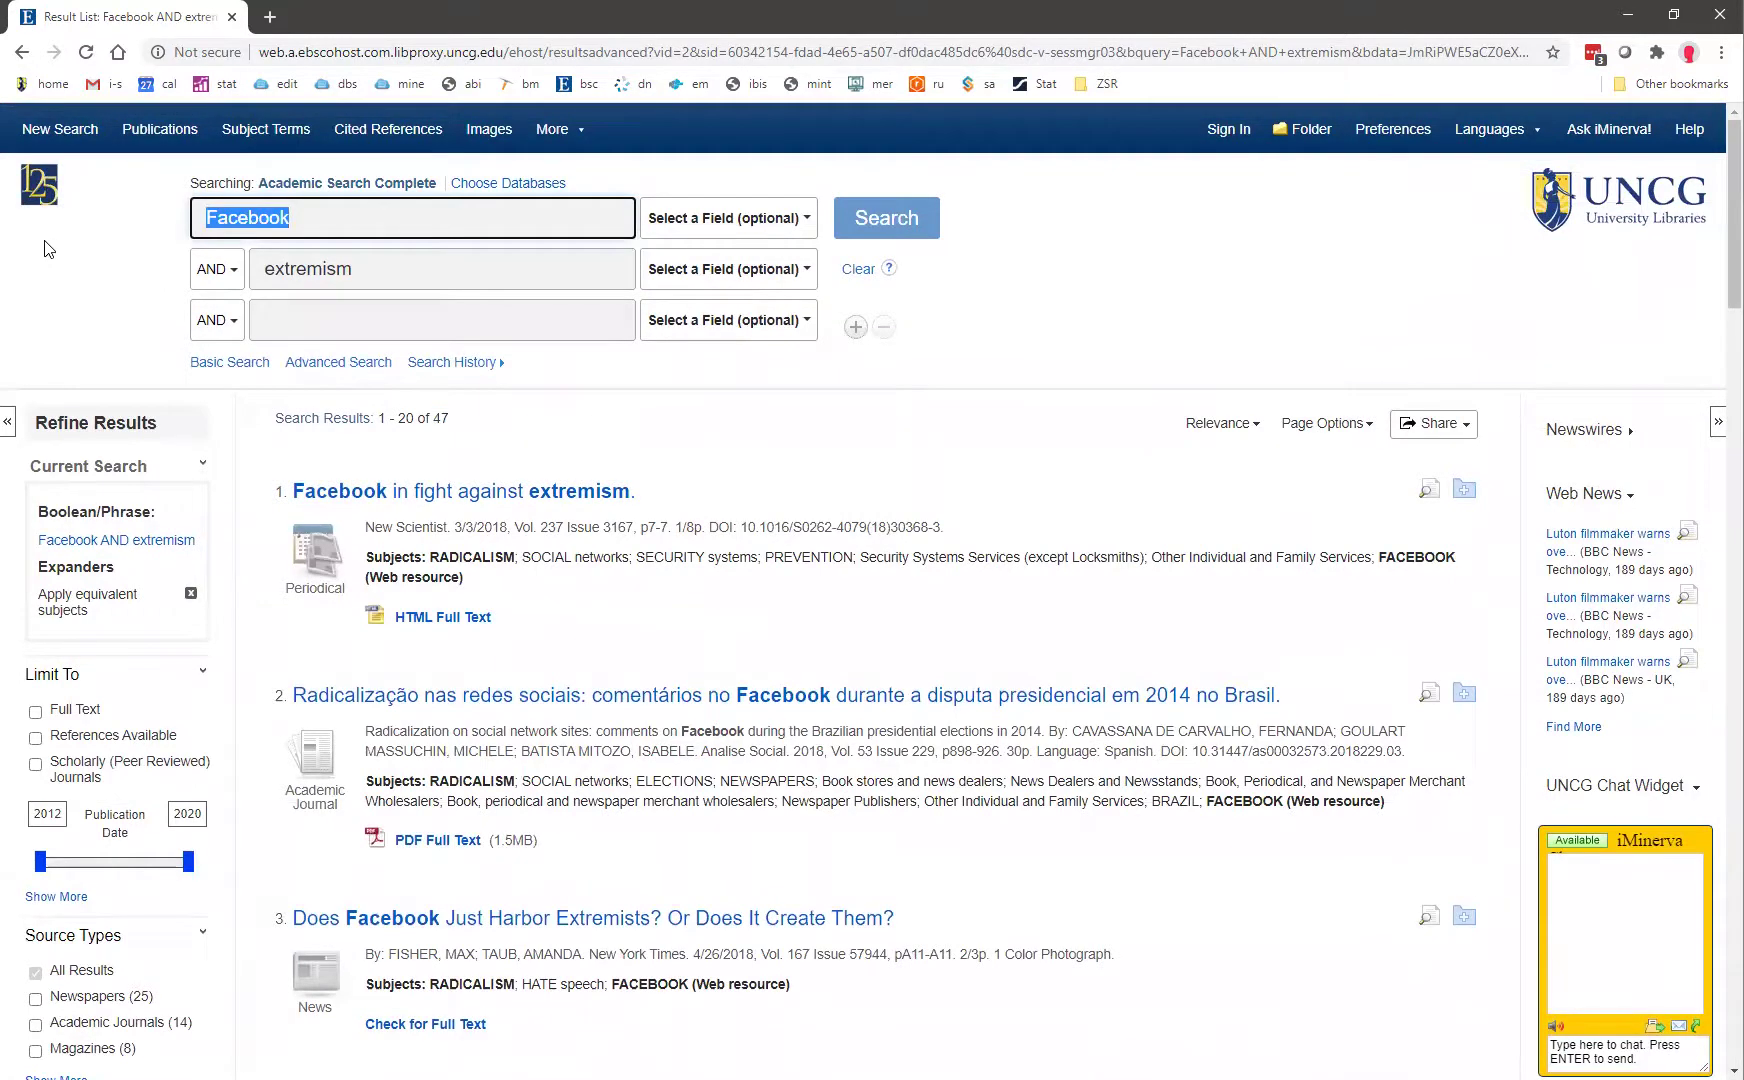
text(social media)
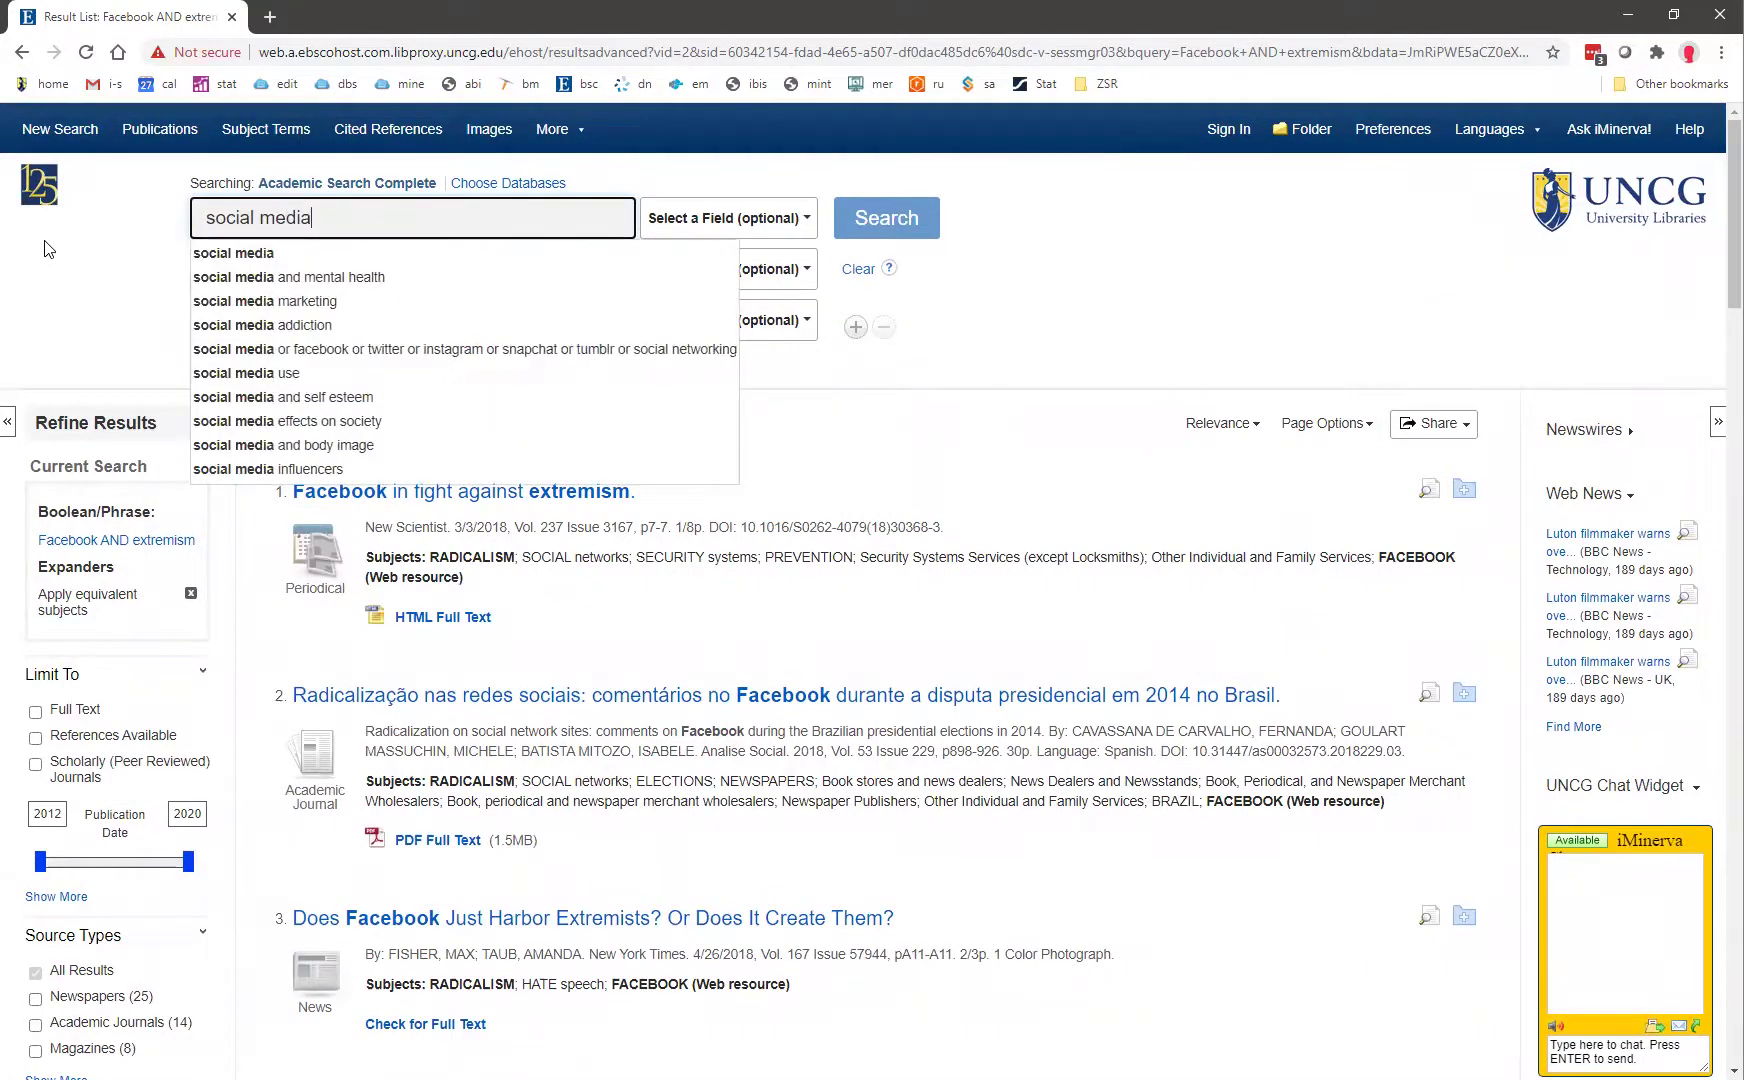
key(Return)
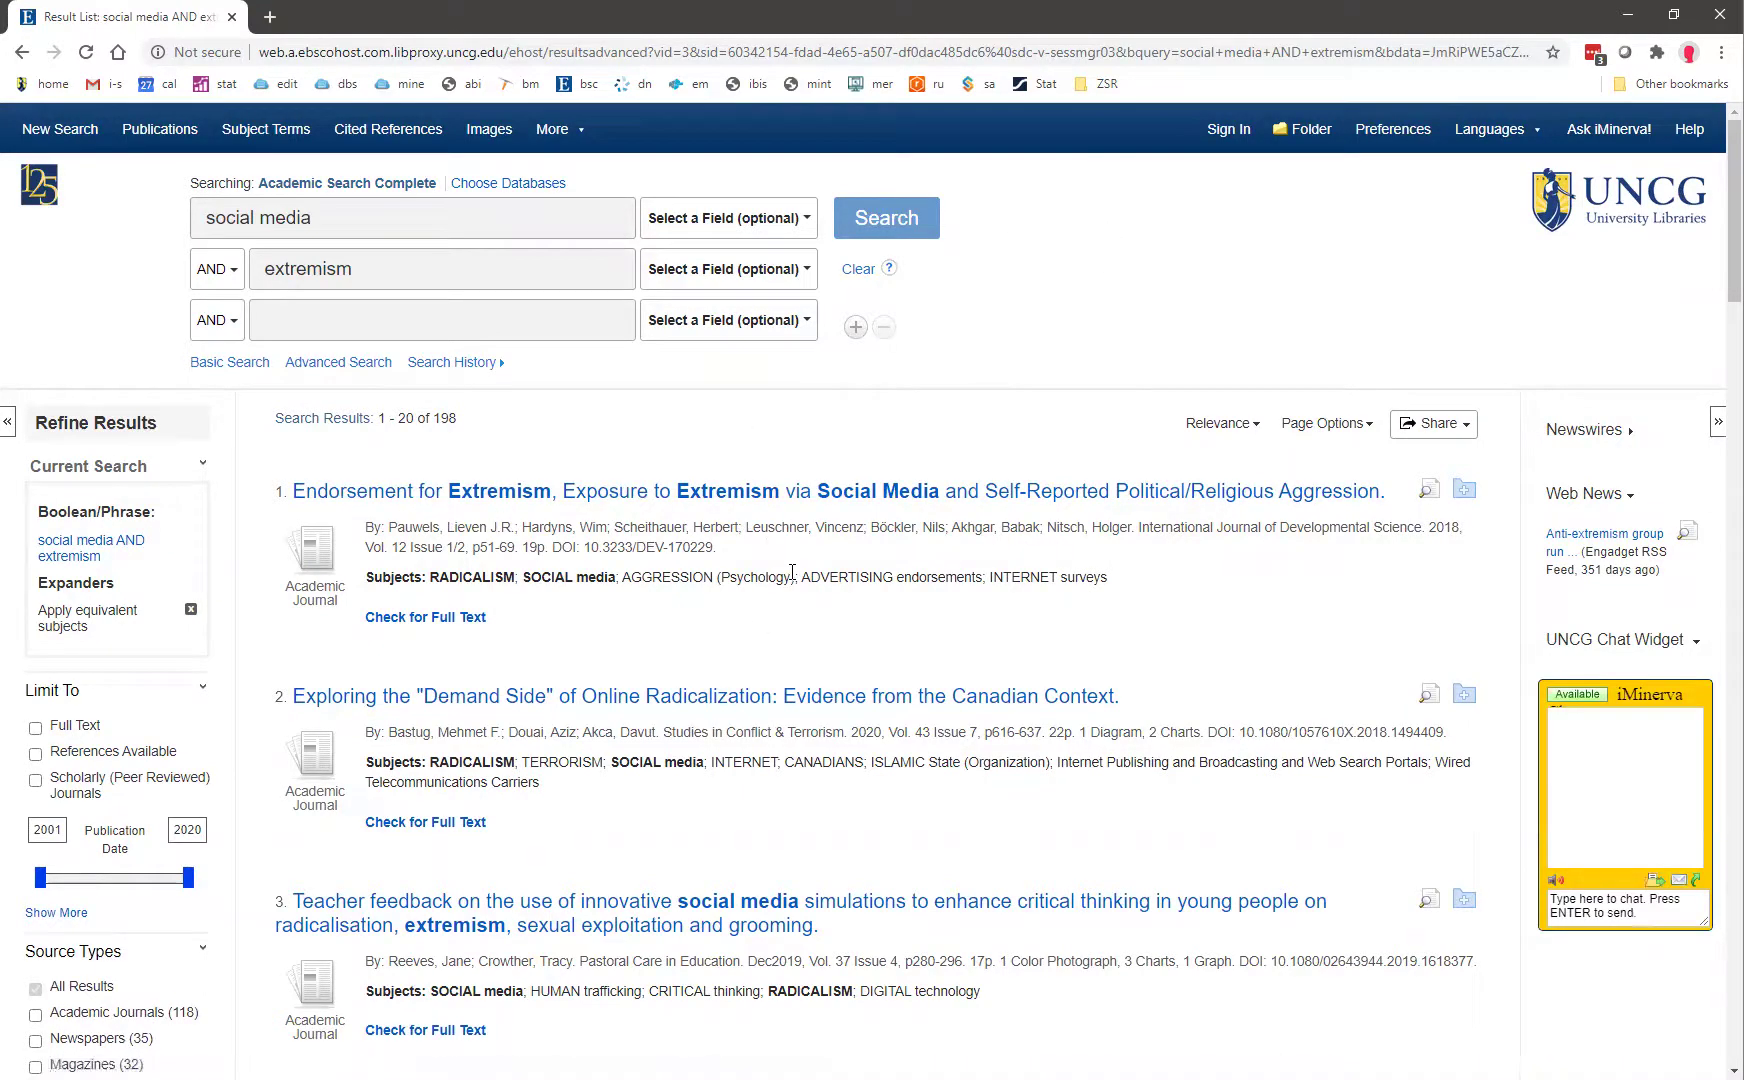
Step: Look over the results, shorten the second search term to the truncated form extrem* and rerun the search
scroll(684, 448, down, 3)
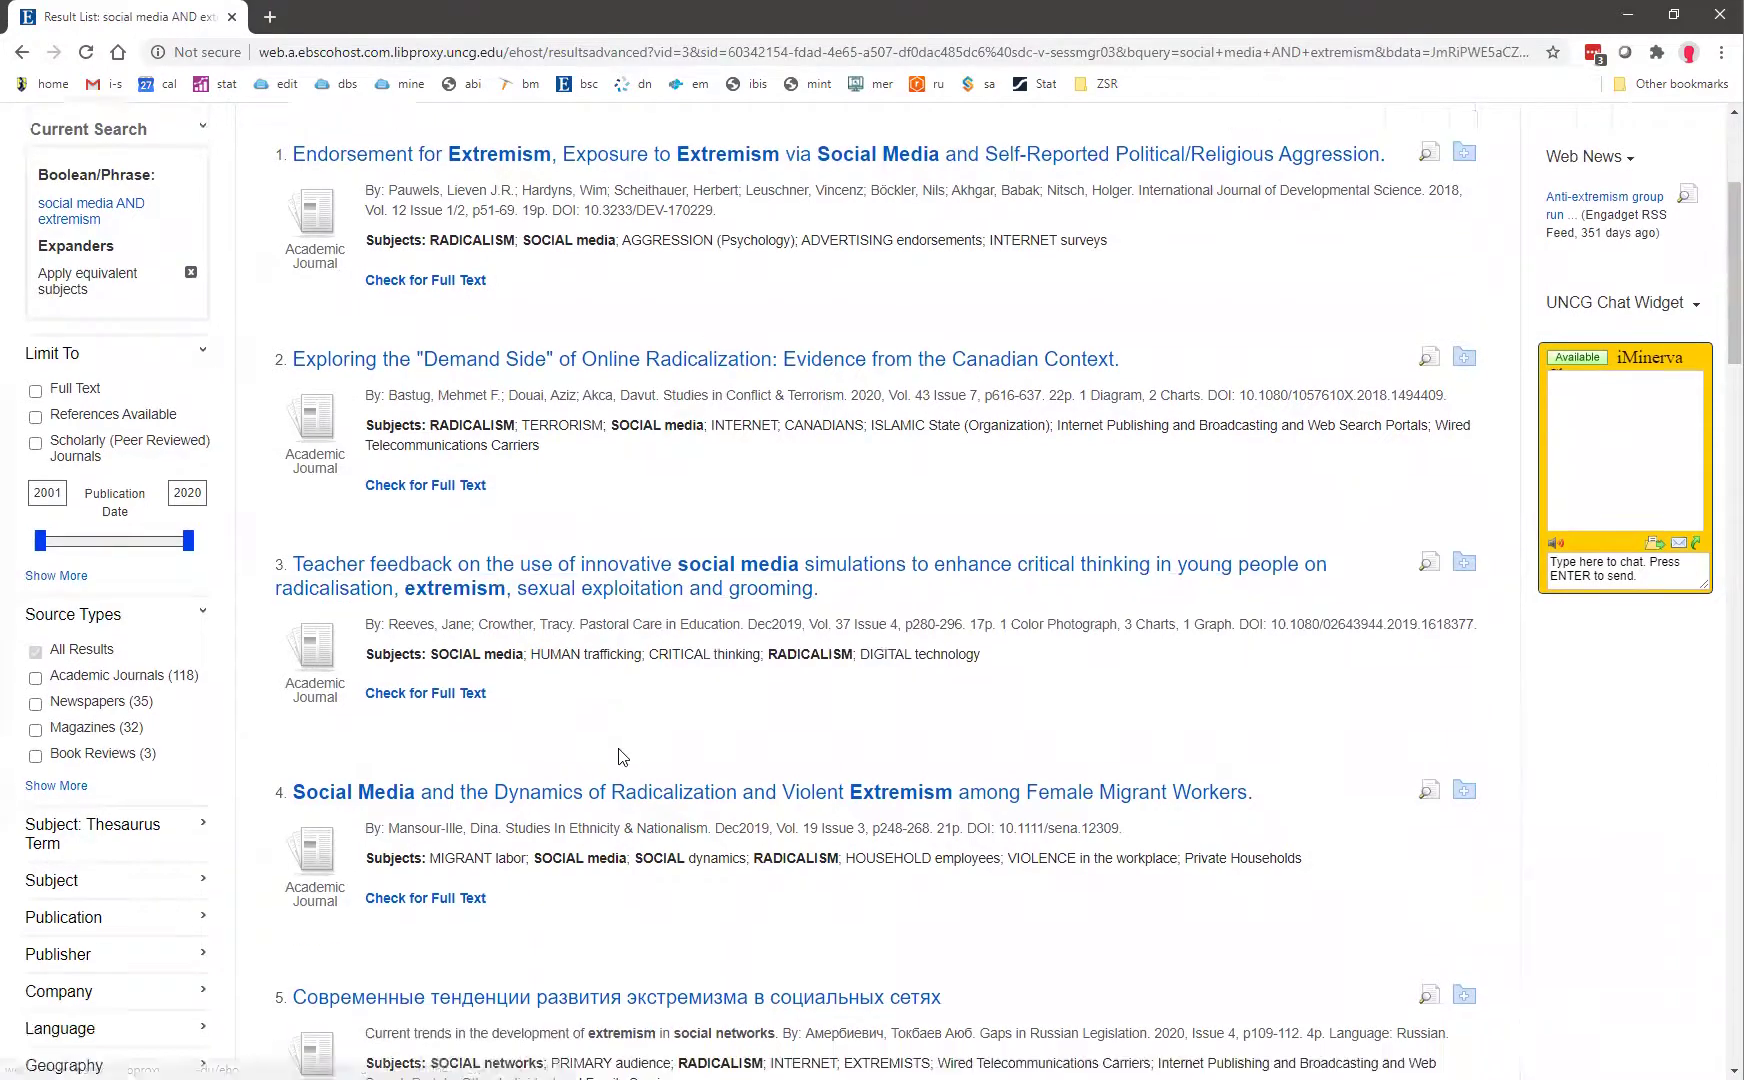
scroll(615, 751, down, 3)
scroll(617, 751, up, 6)
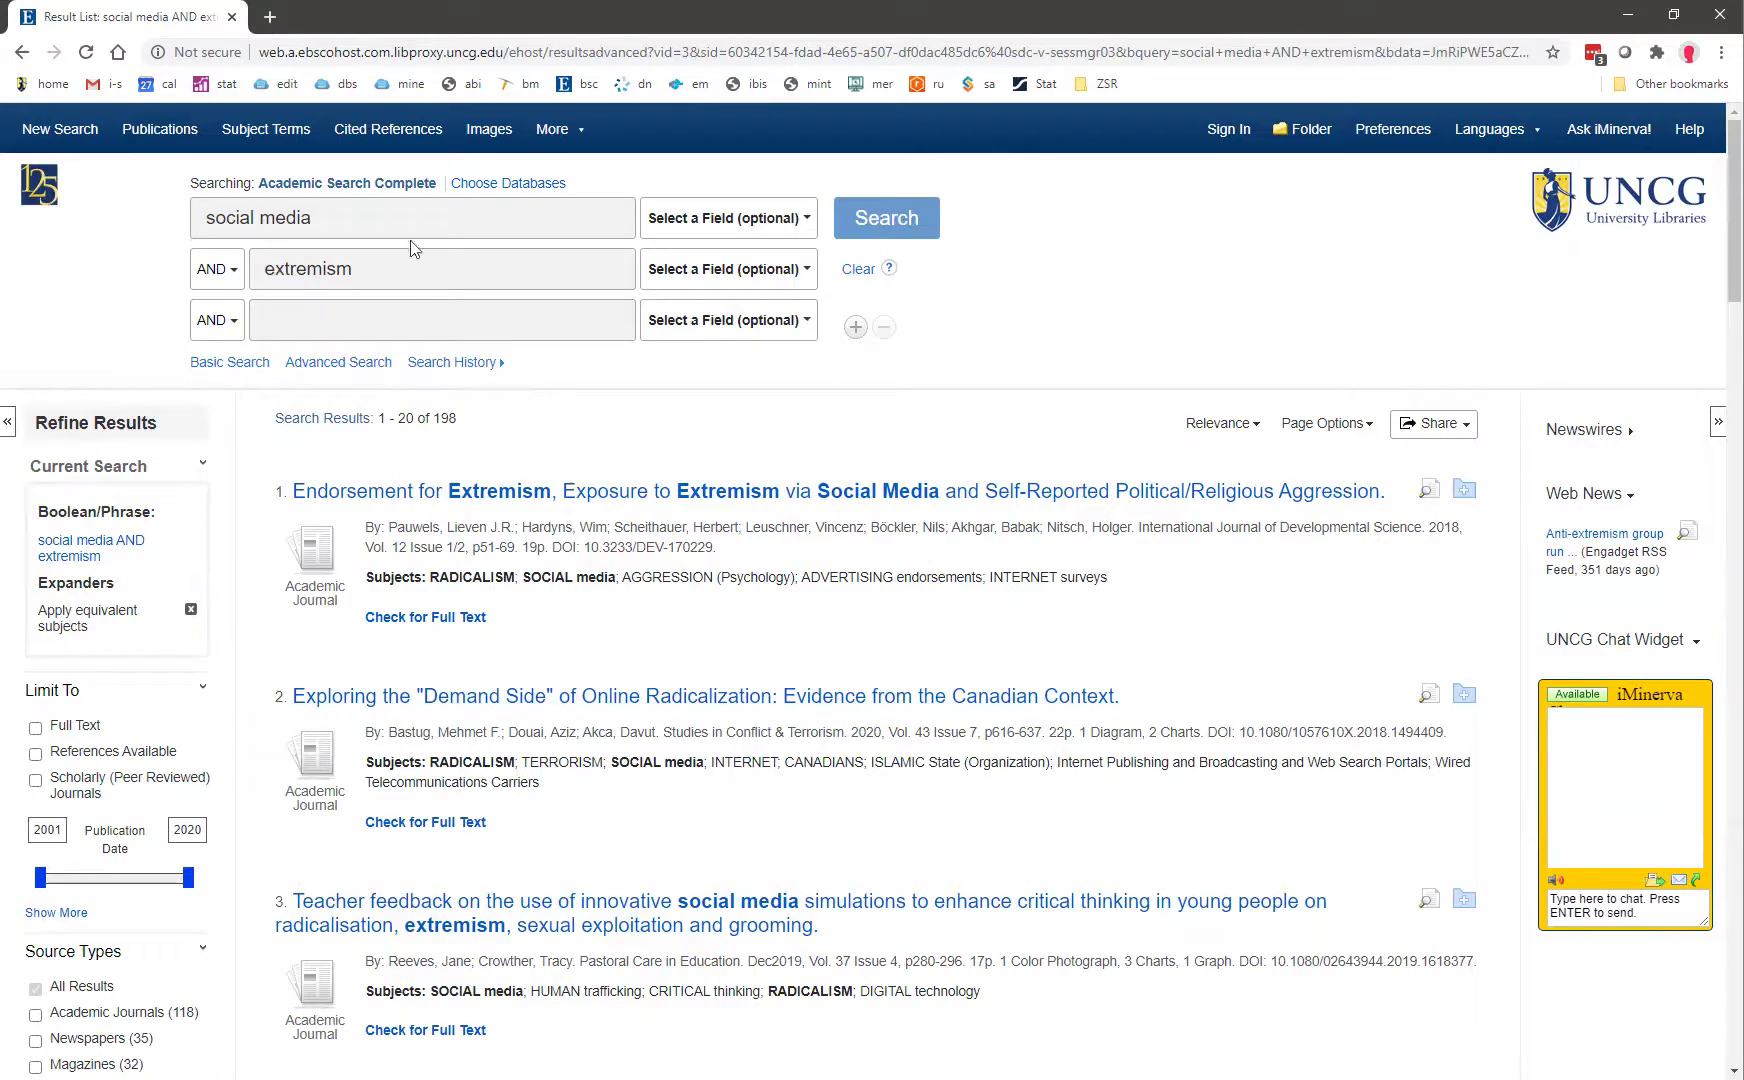
click(420, 272)
key(BackSpace)
key(BackSpace)
key(BackSpace)
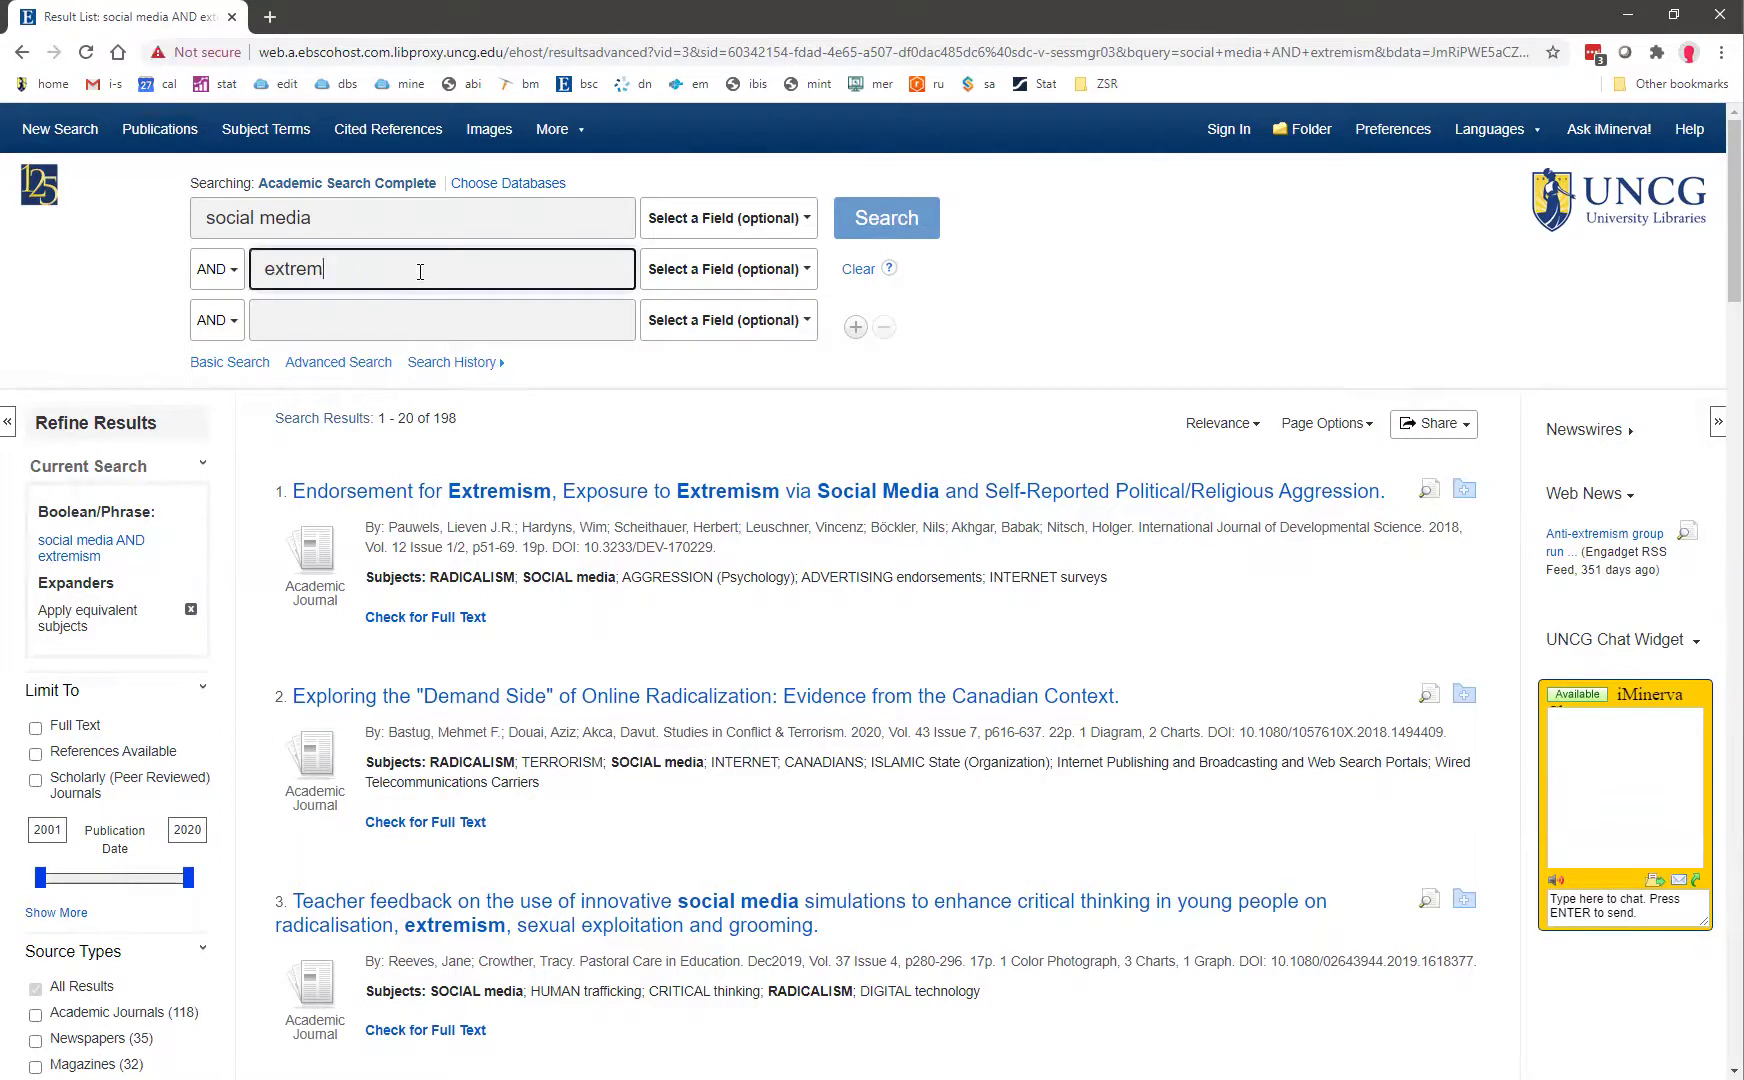
text(*)
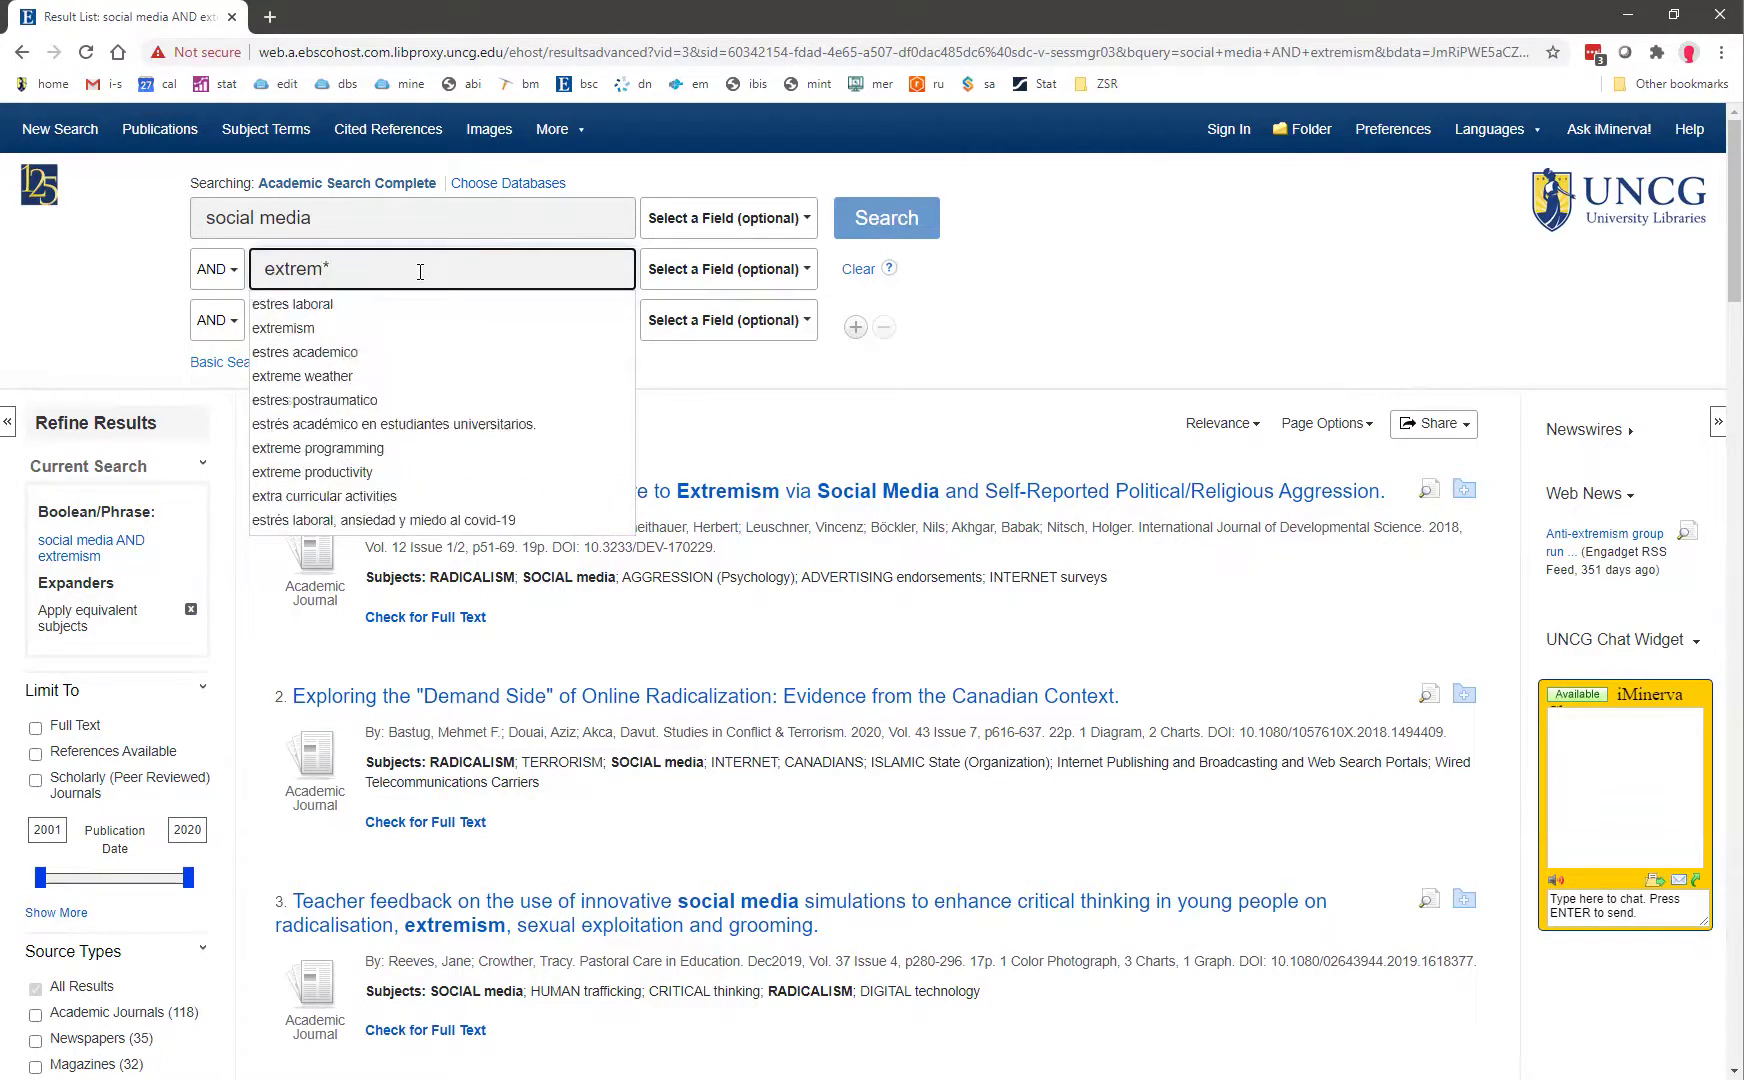
key(Return)
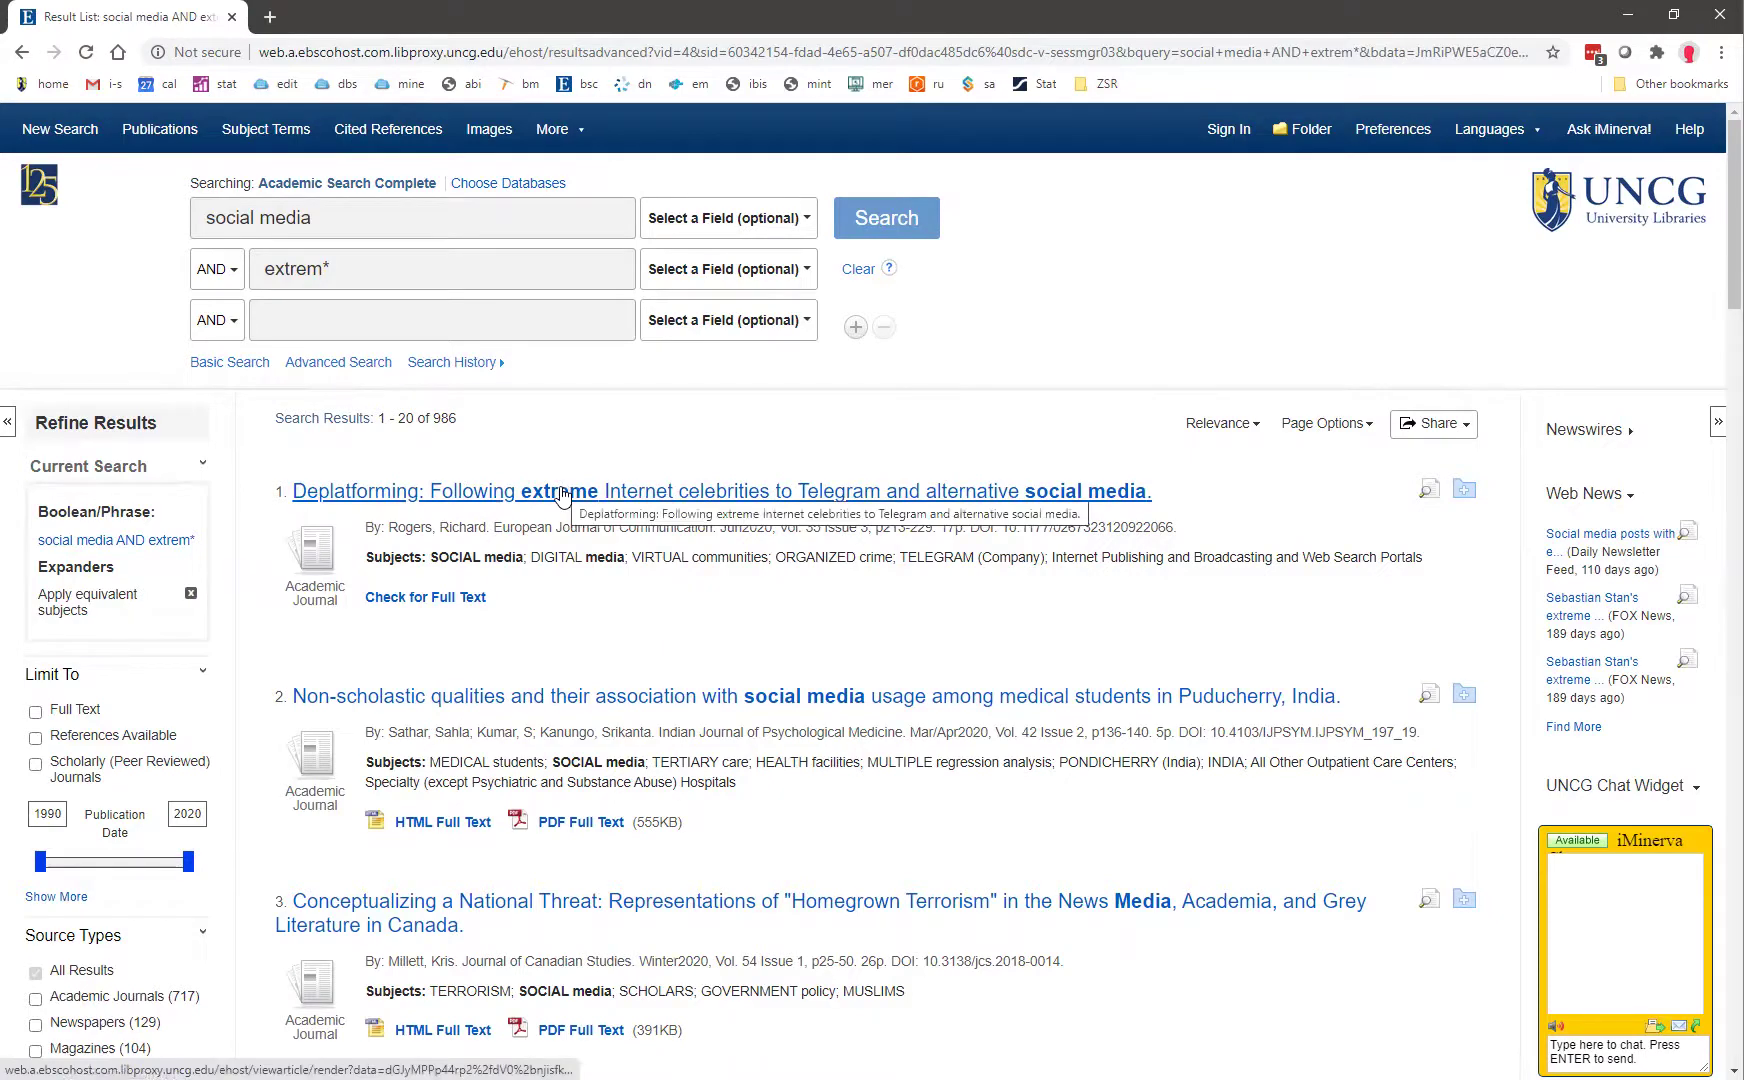
Step: Review the results of the truncated search, change the second term back to extremism and search again
scroll(563, 494, down, 3)
scroll(563, 494, down, 2)
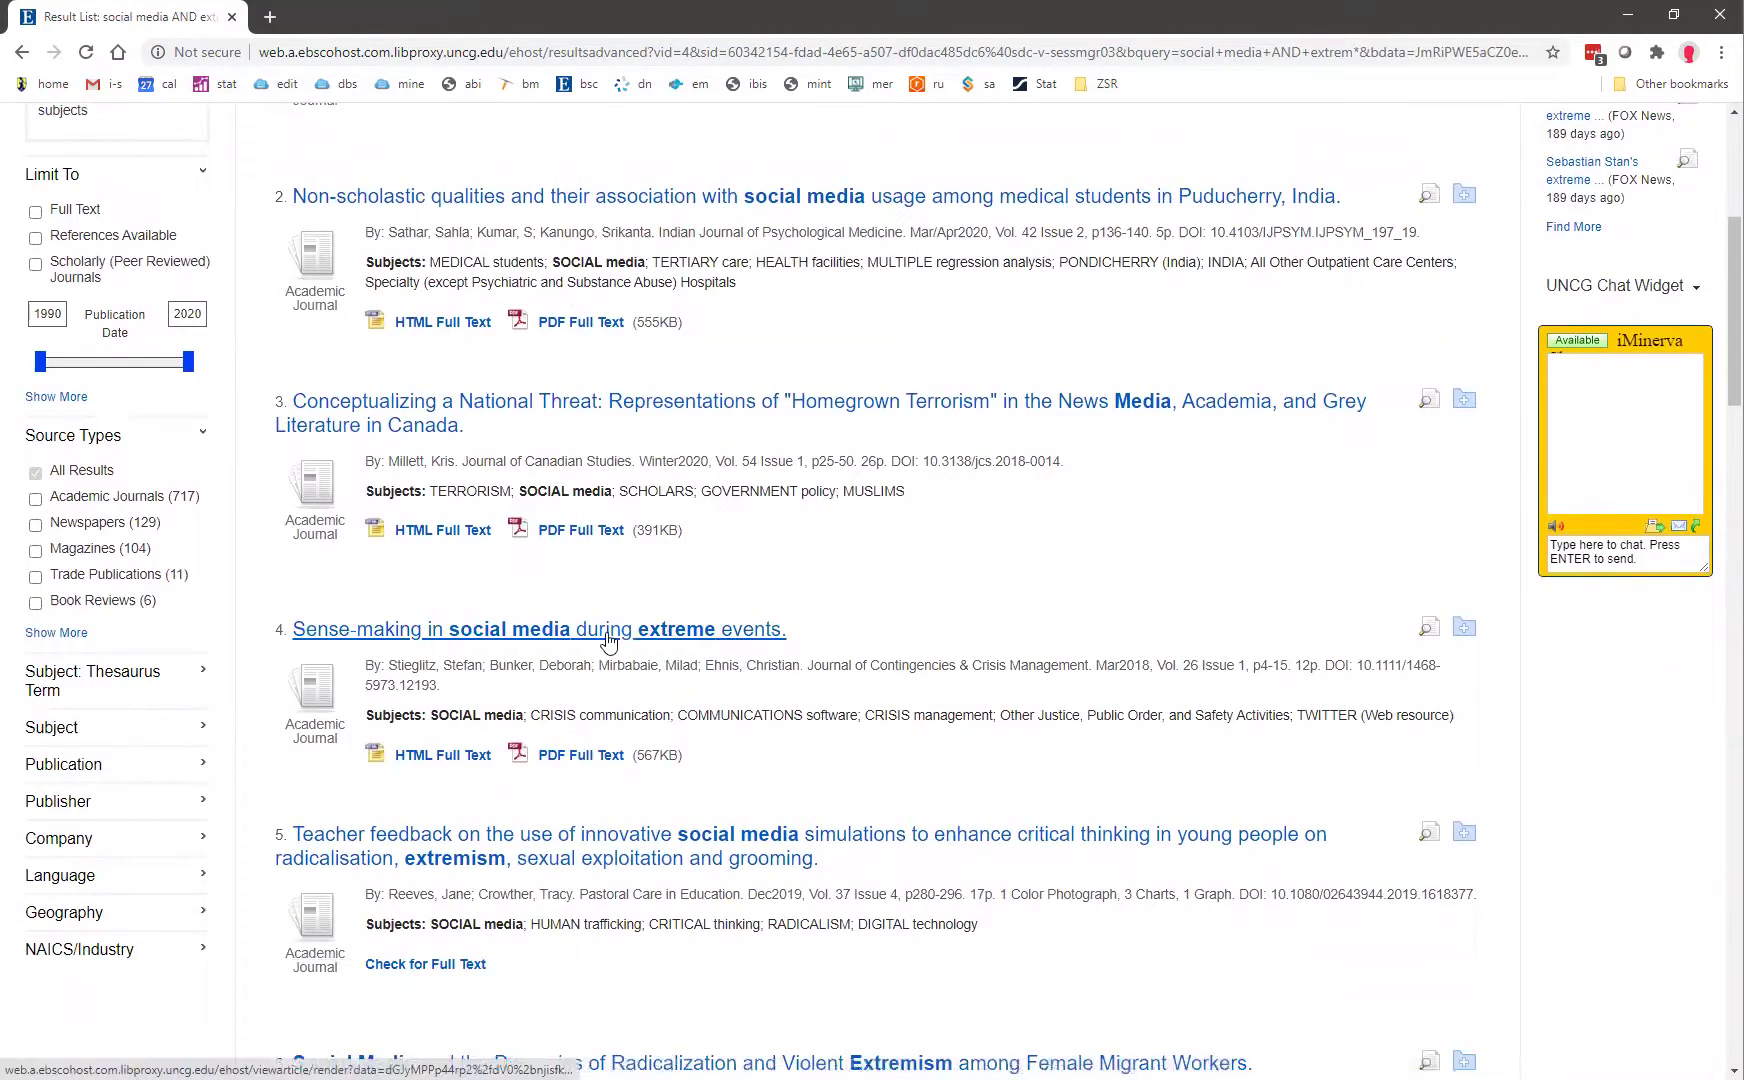
scroll(608, 640, down, 3)
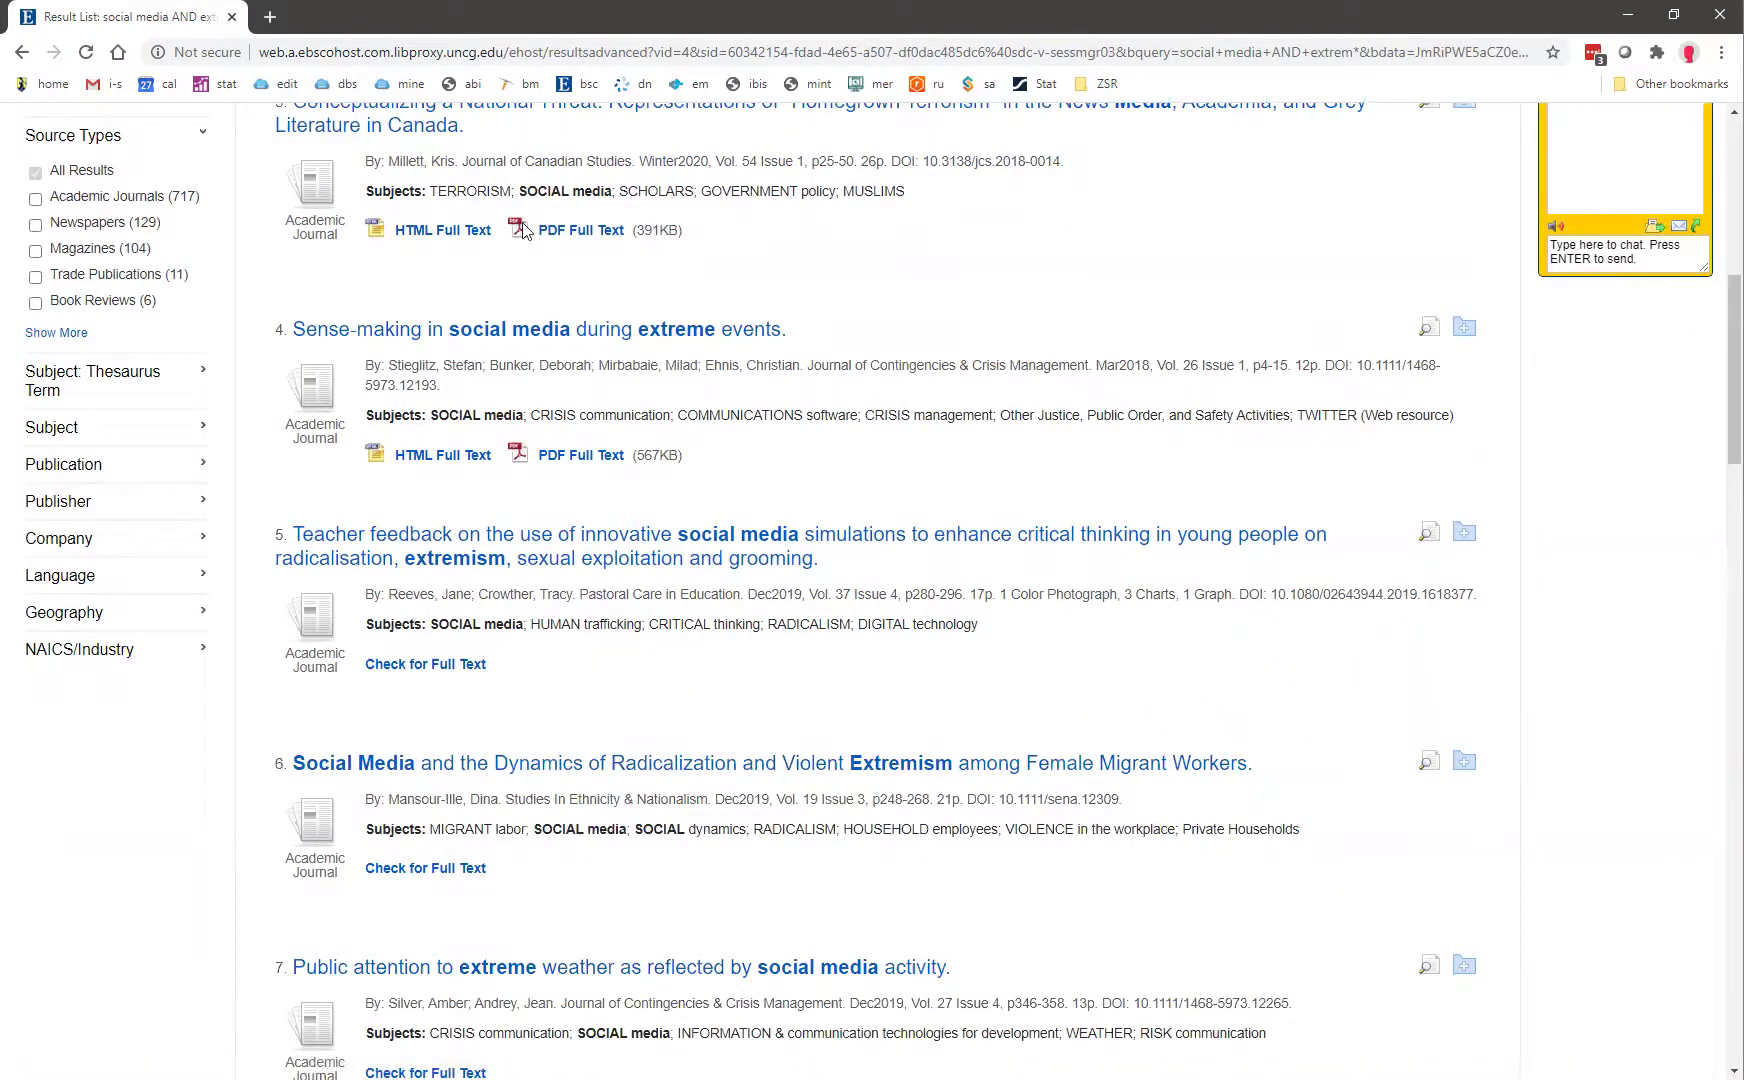
scroll(722, 516, down, 1)
scroll(722, 516, up, 7)
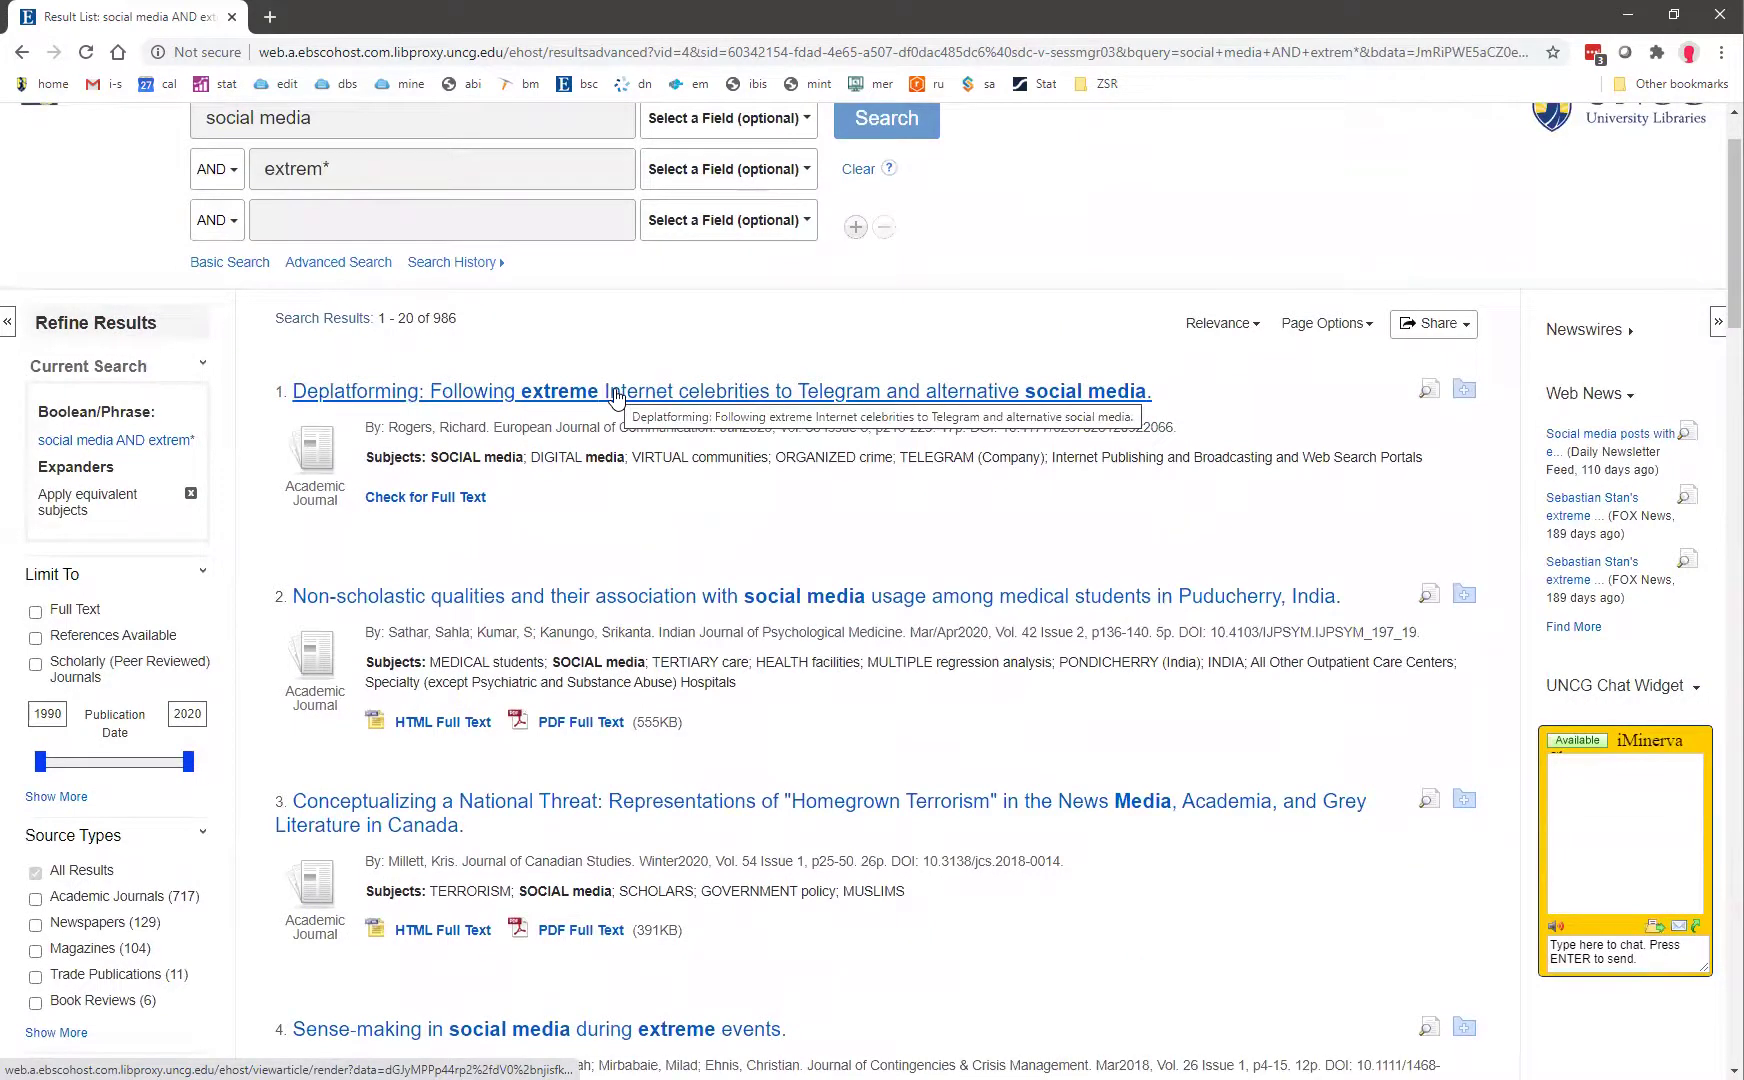
click(442, 174)
key(BackSpace)
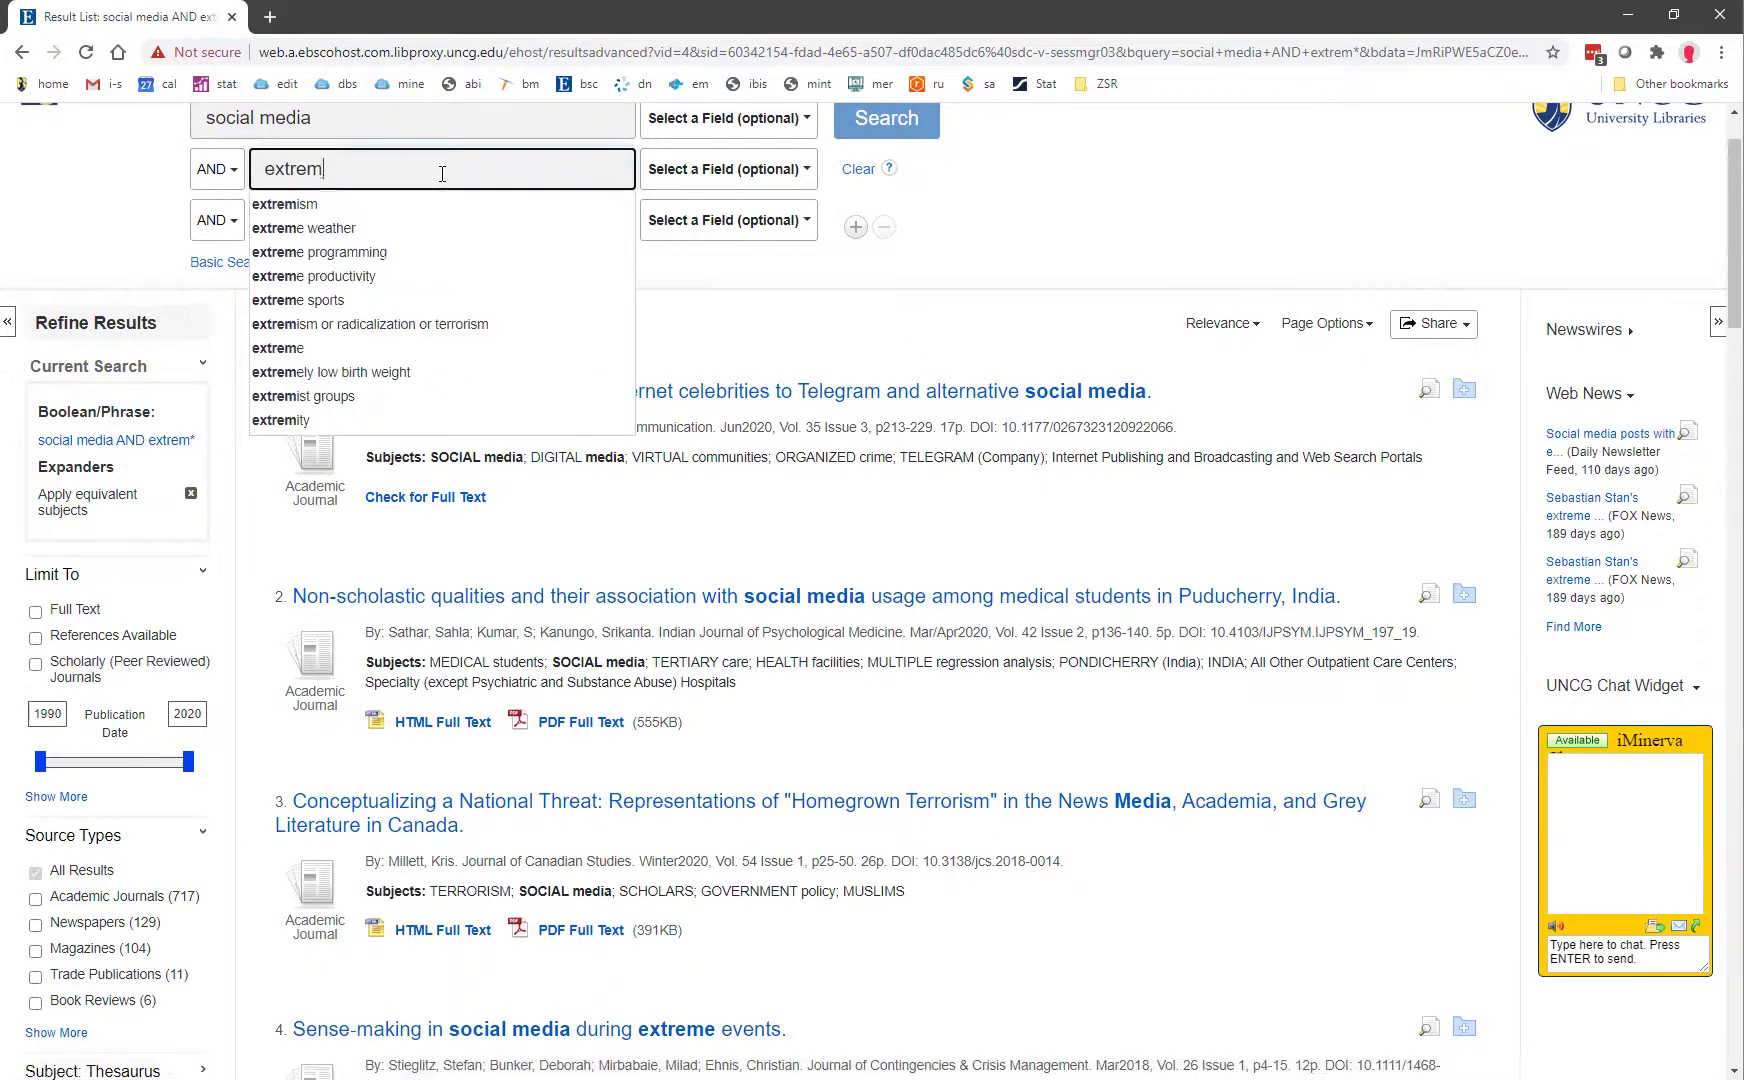
text(ism)
key(Return)
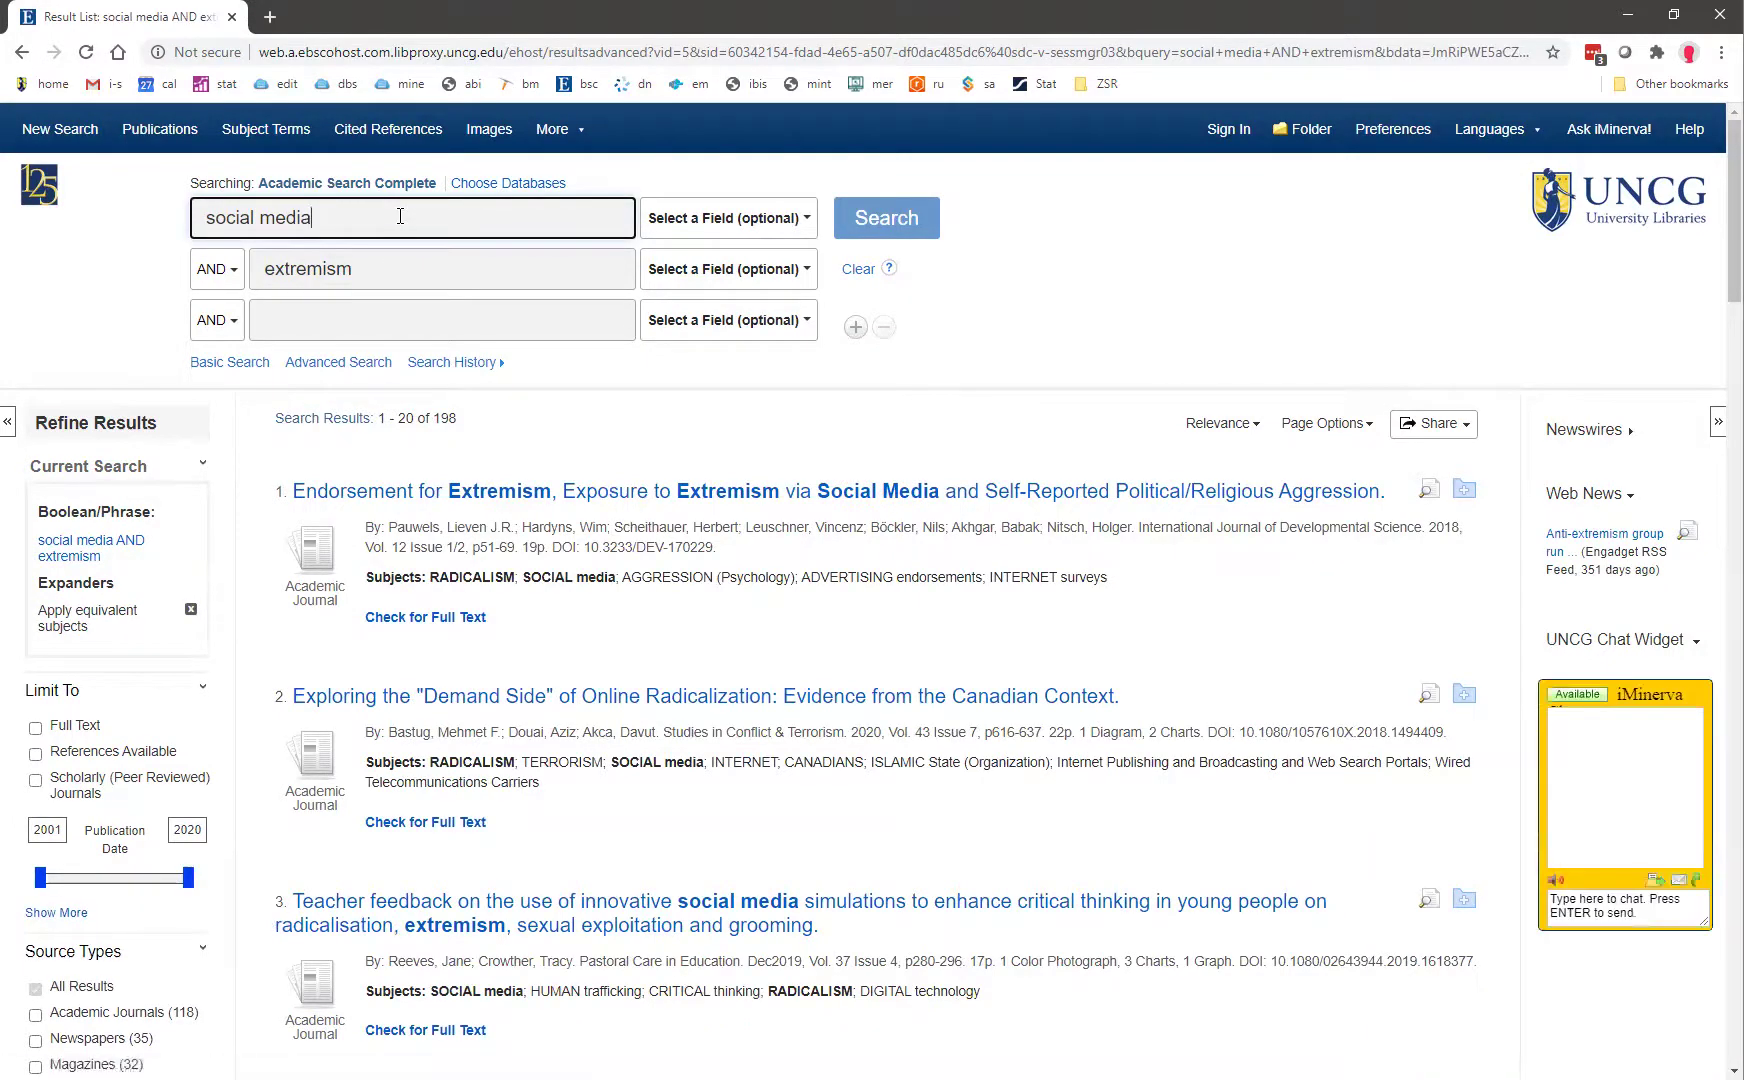
Step: Expand the first search term to social media OR facebook and run the search
text(OR )
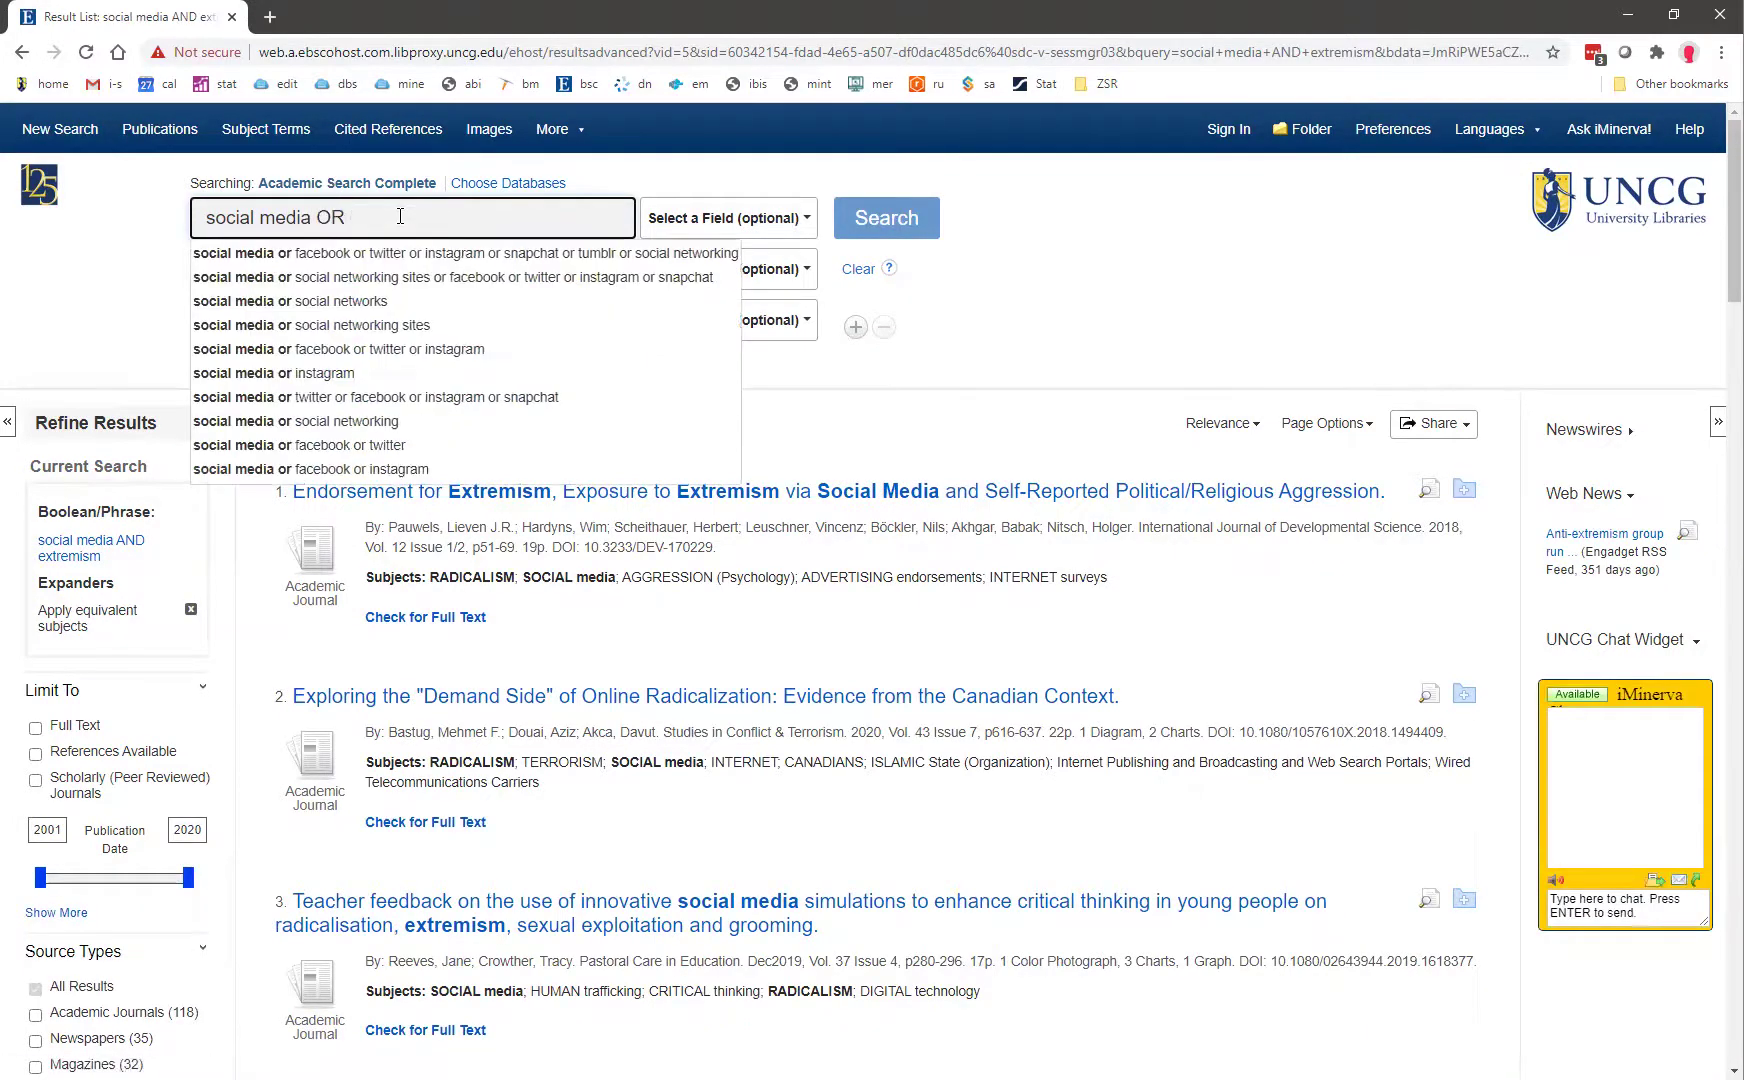
text(facebook)
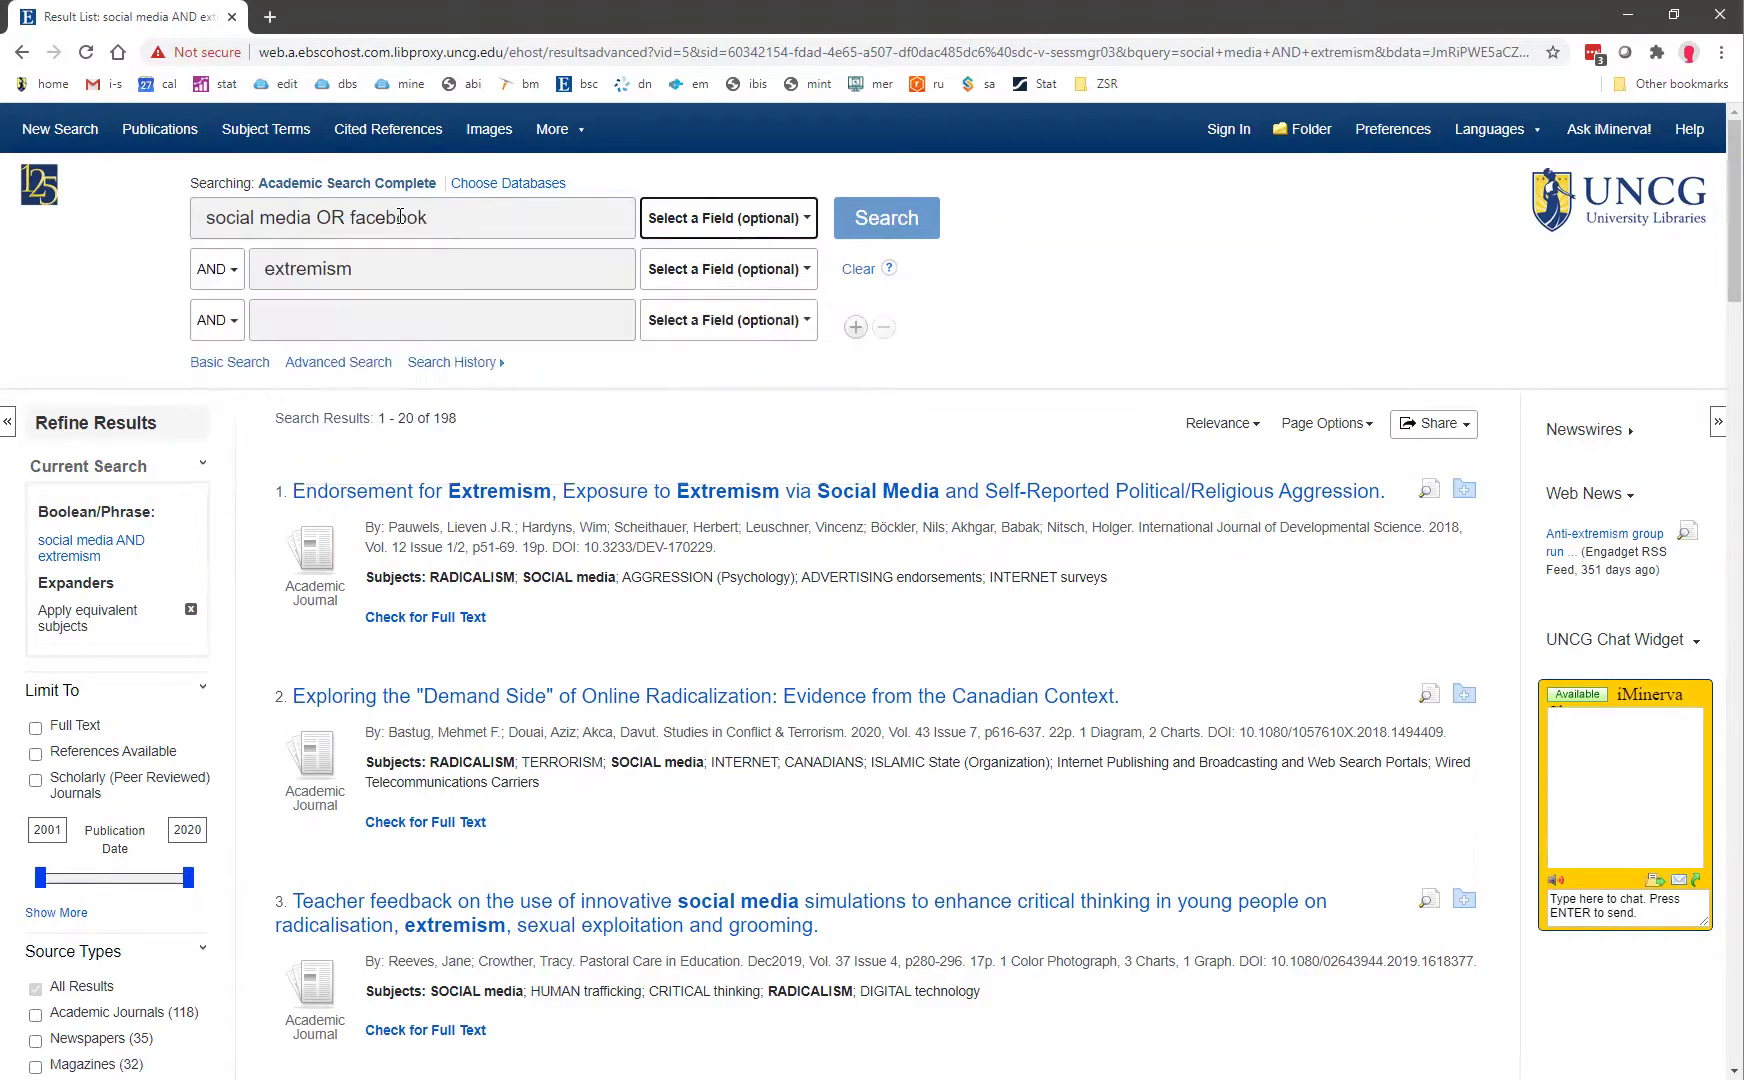
click(91, 296)
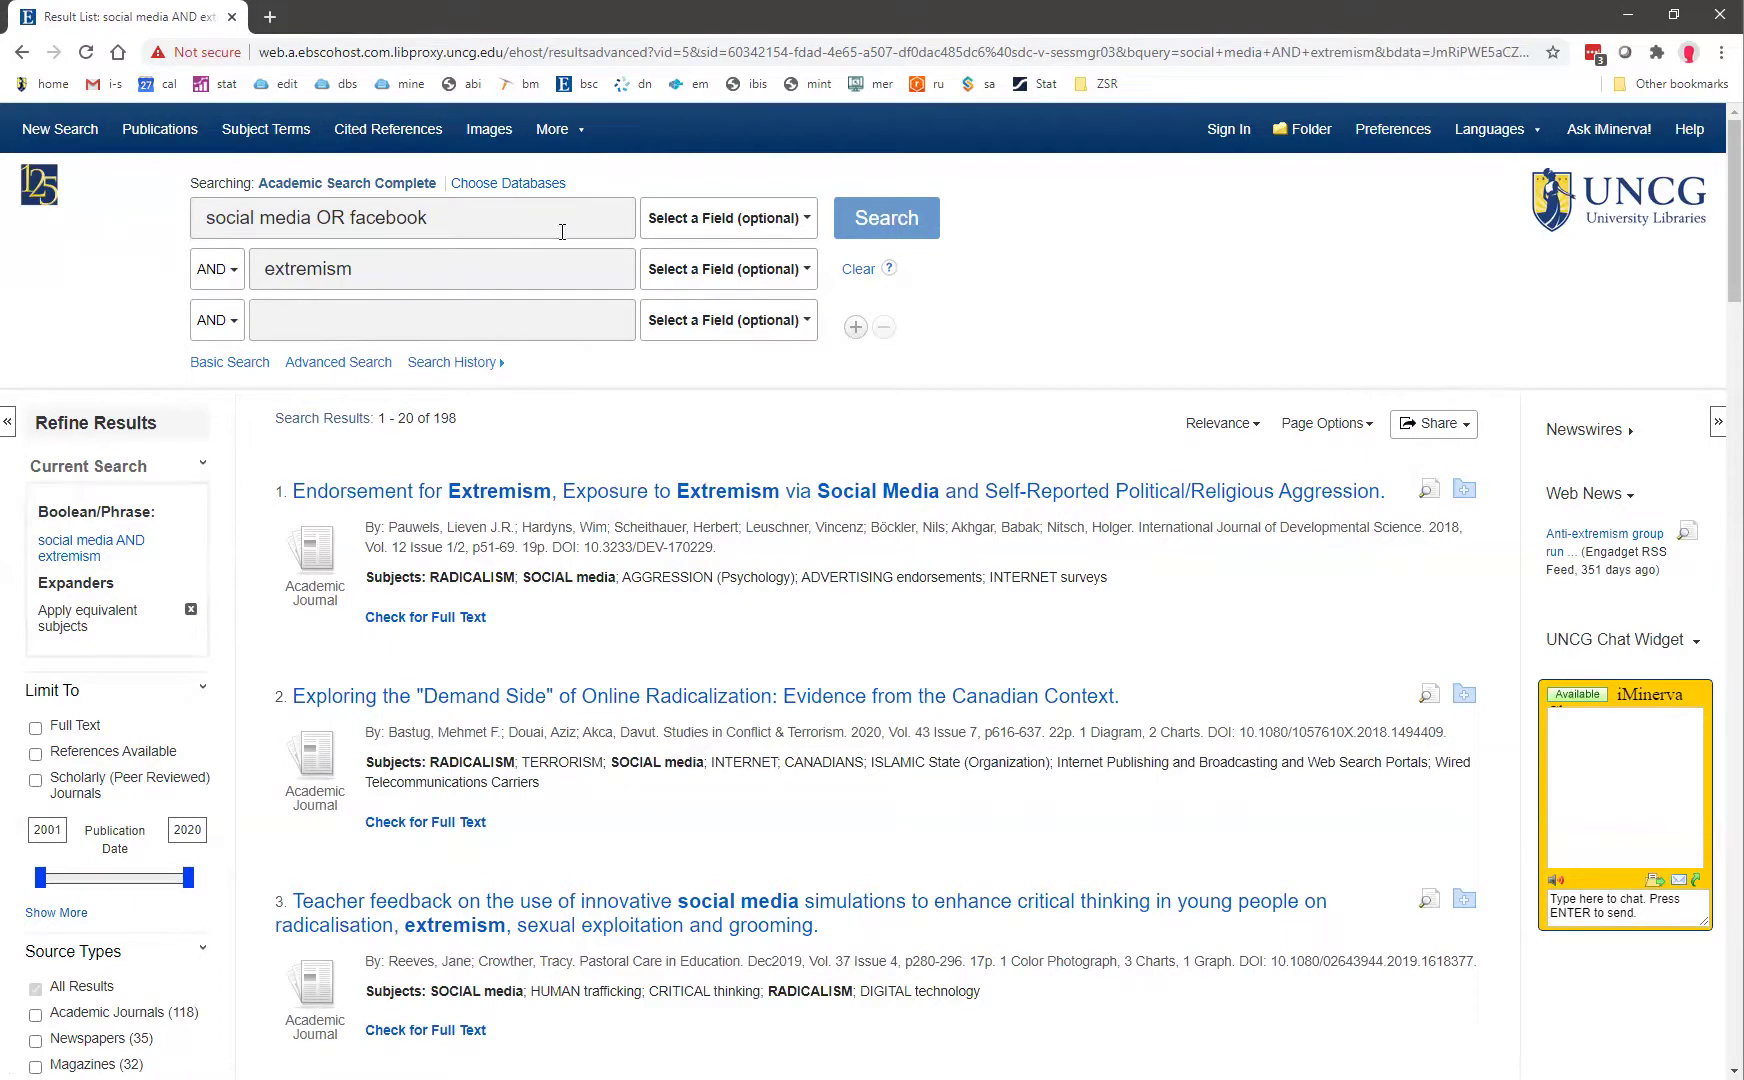
drag(317, 217, 347, 217)
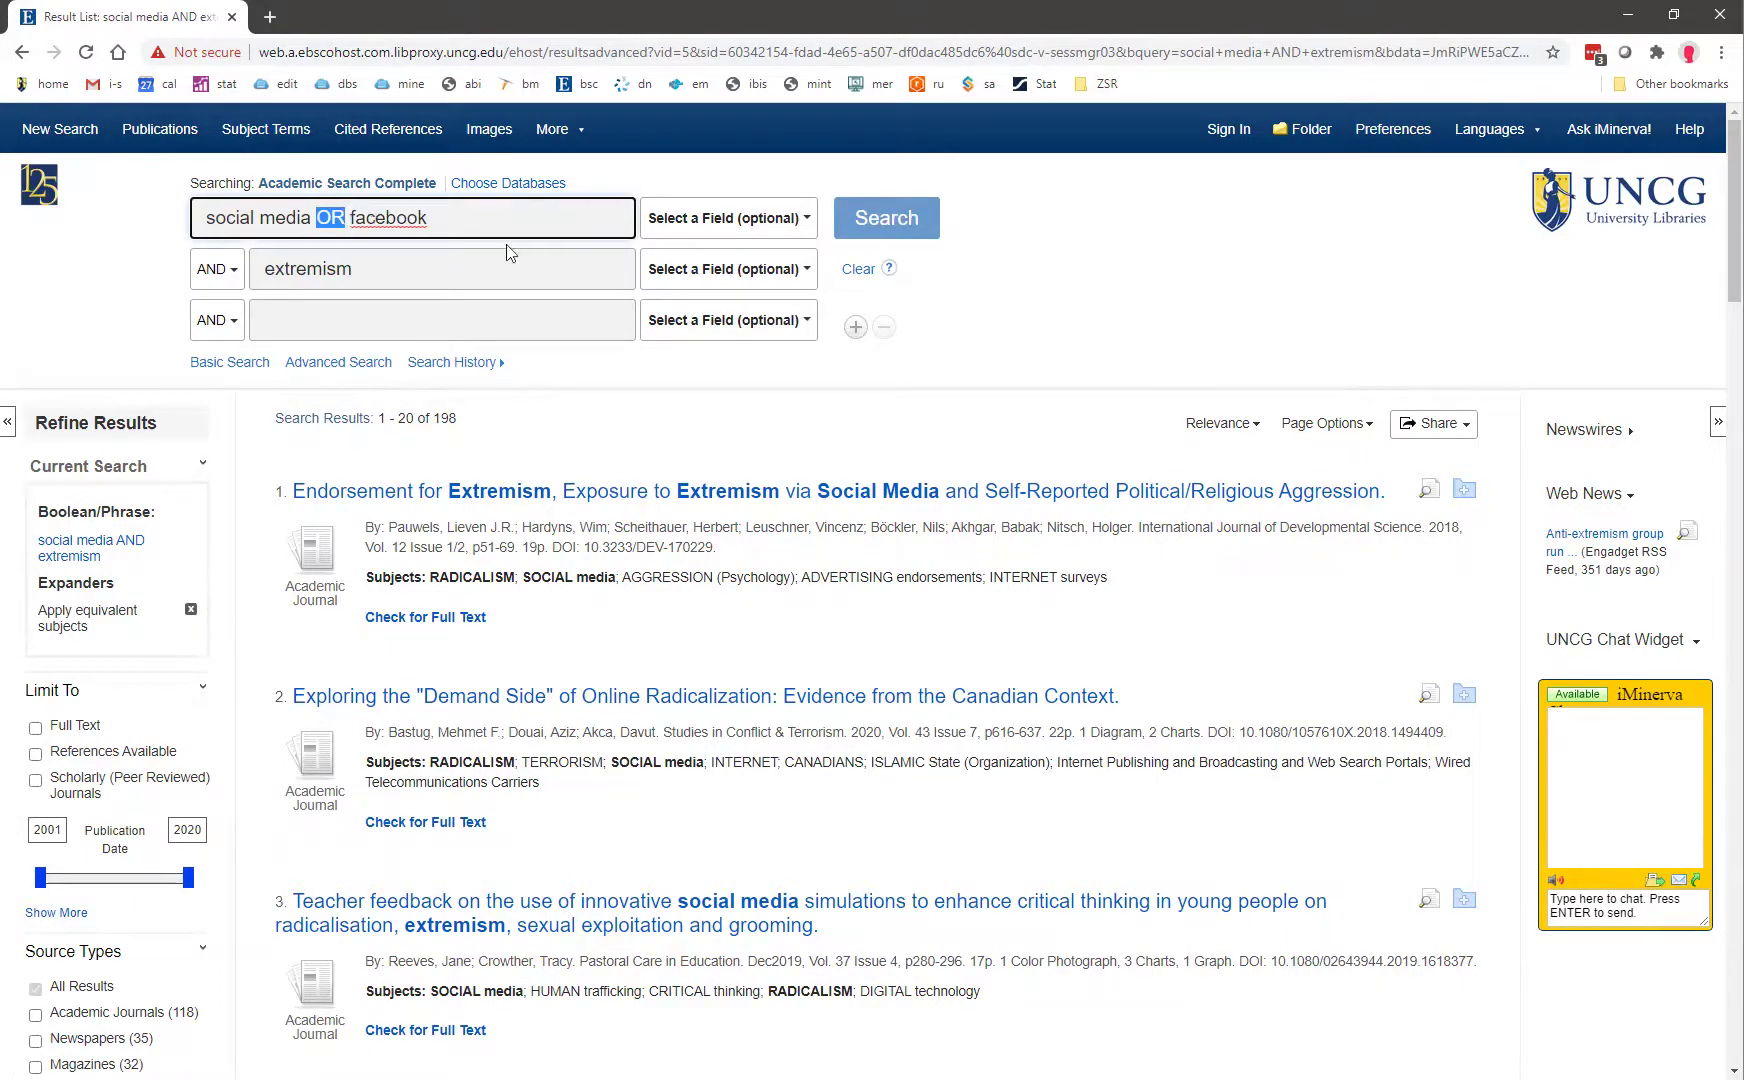
click(883, 222)
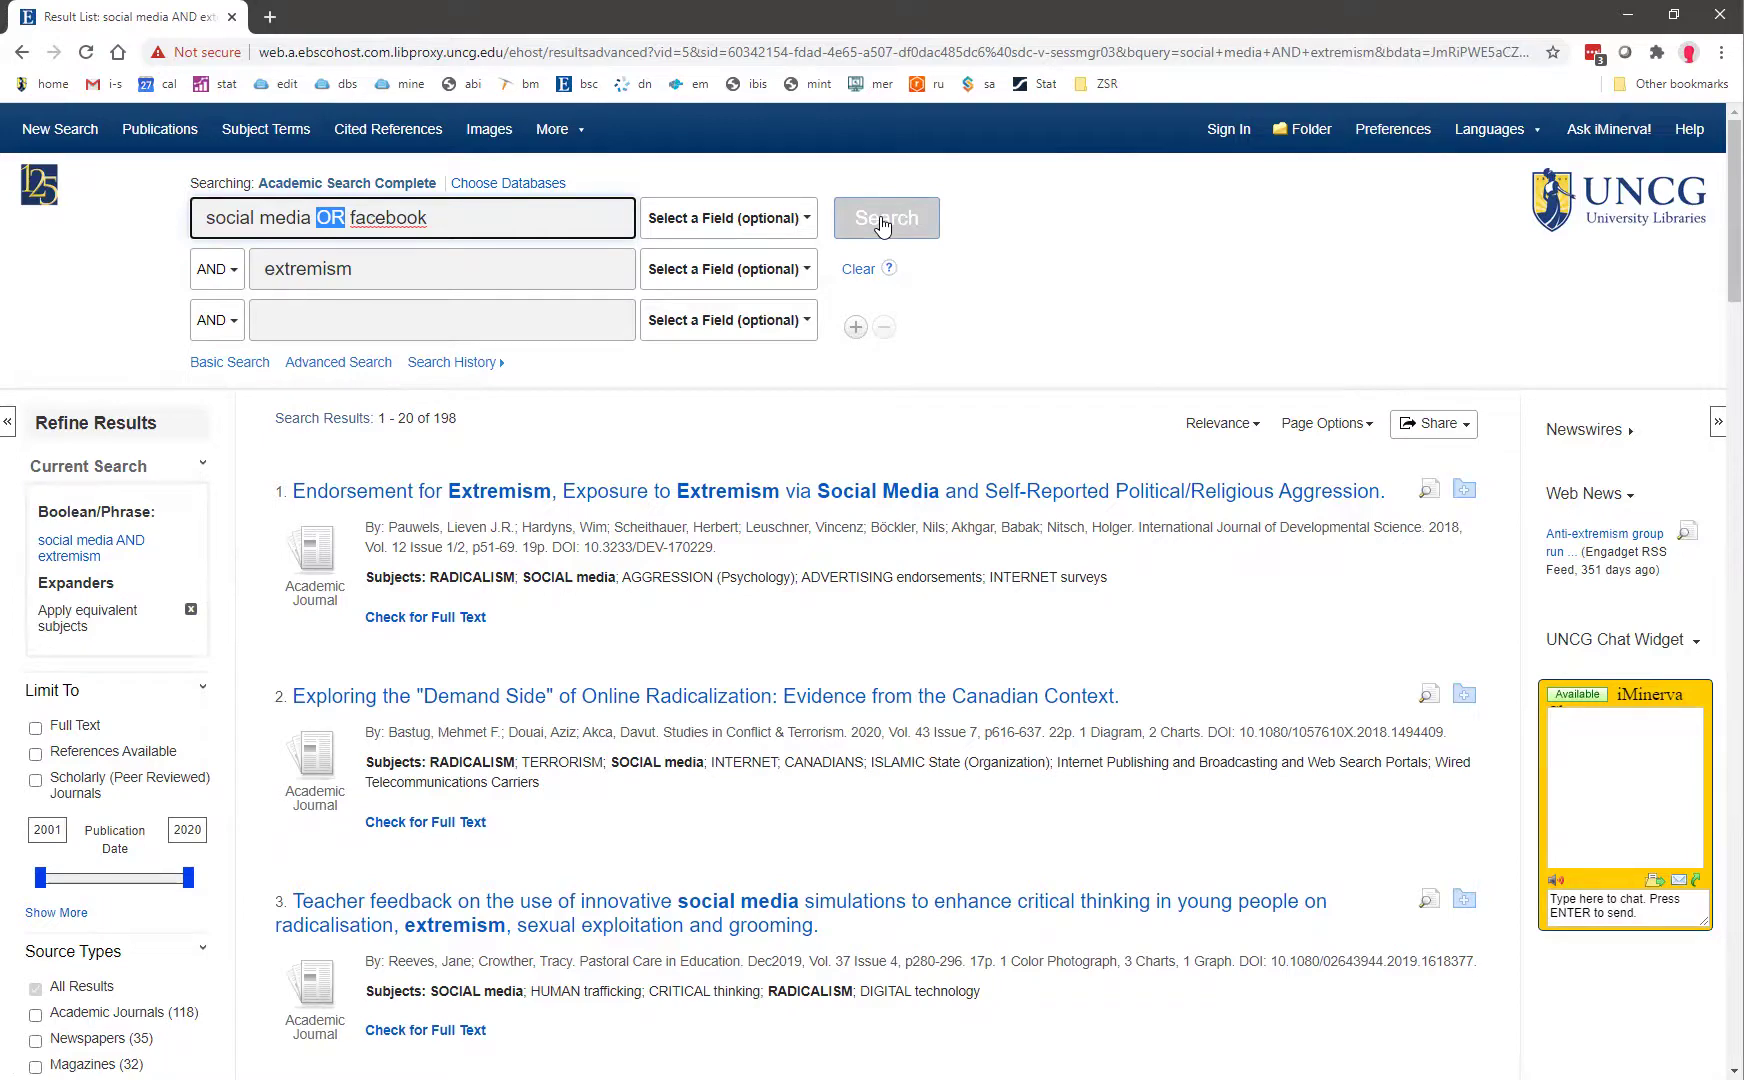
click(883, 226)
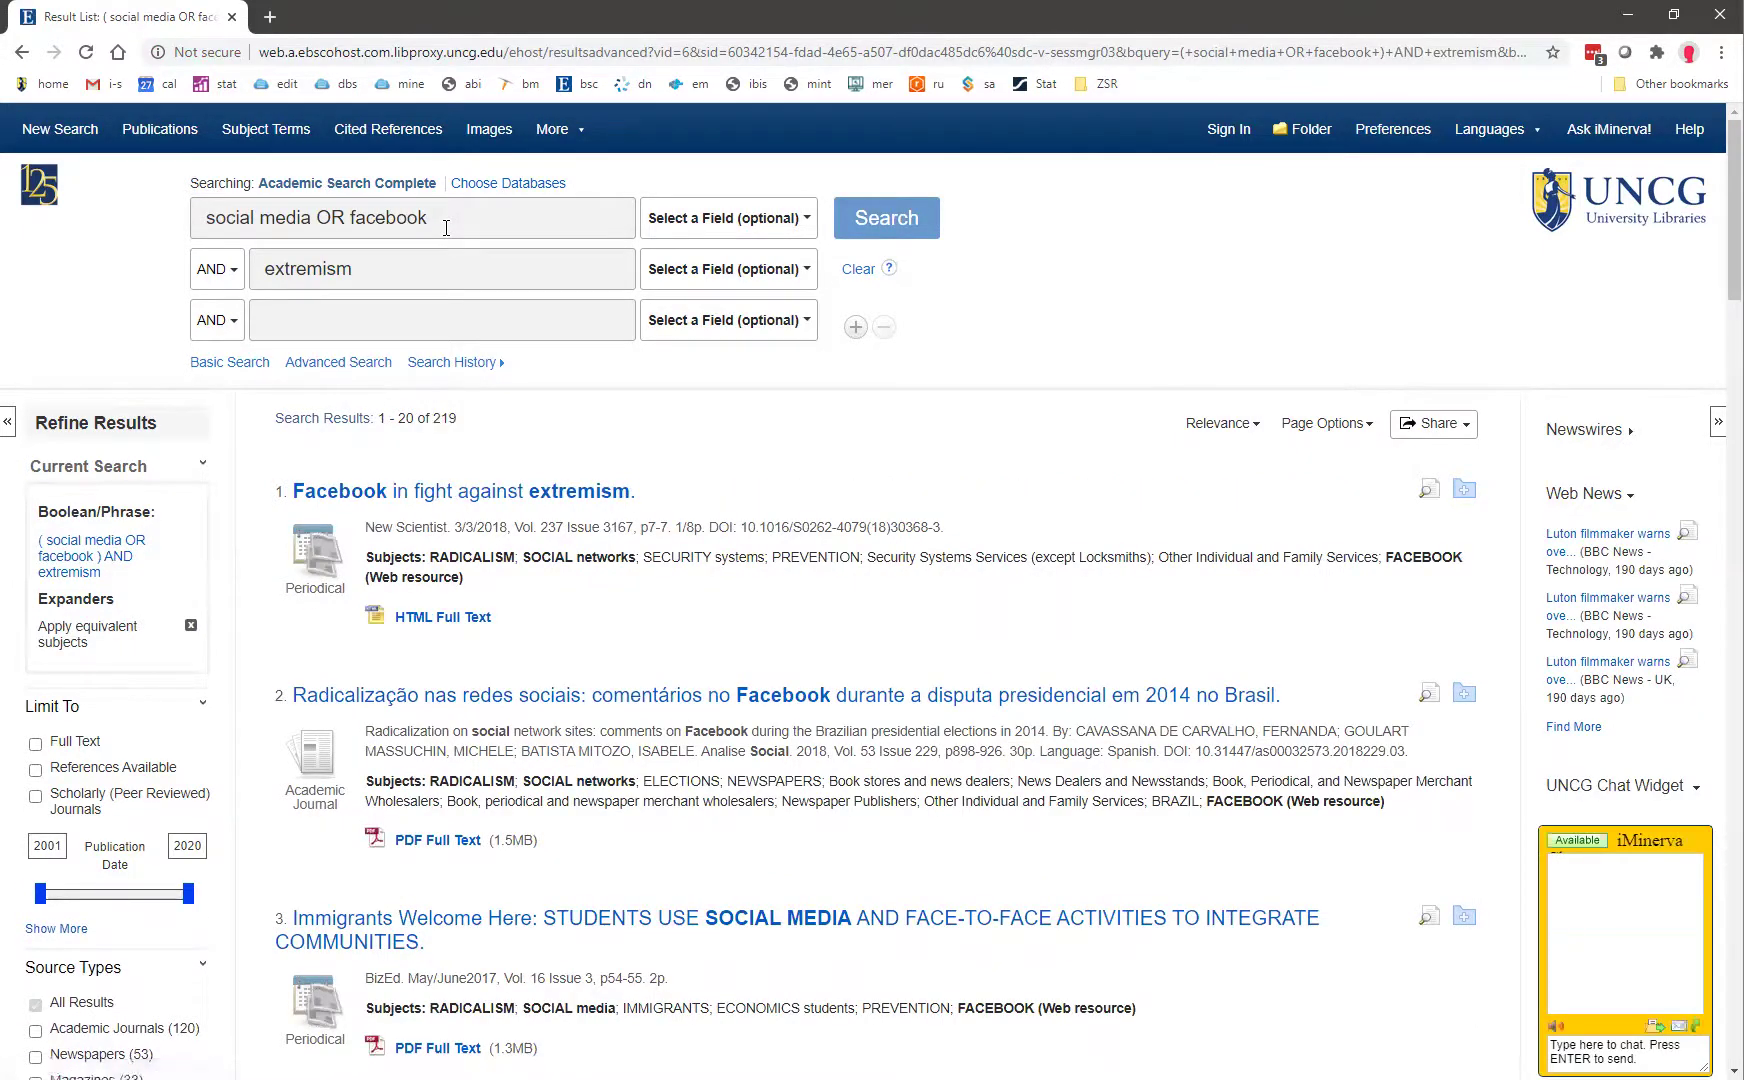
Step: Read the full text of the article "Facebook in fight against extremism", return to the result list and look through it
click(500, 503)
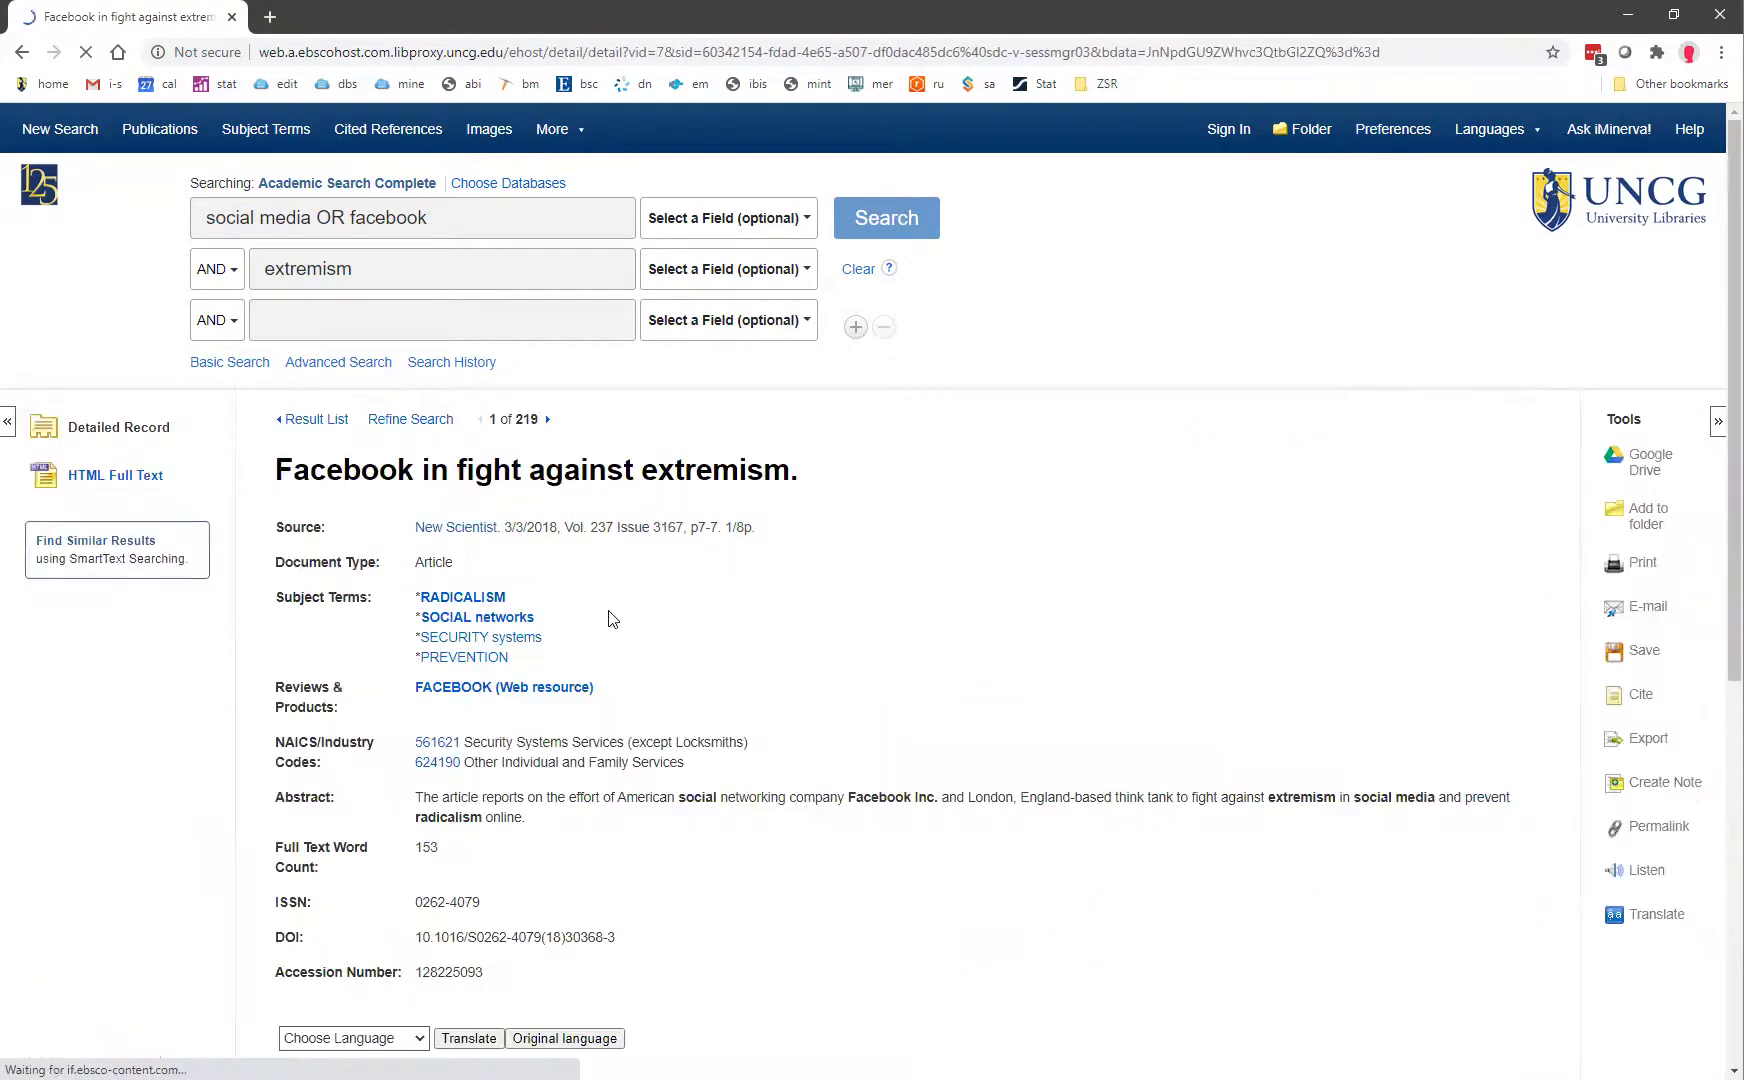
scroll(920, 690, down, 4)
scroll(920, 690, down, 3)
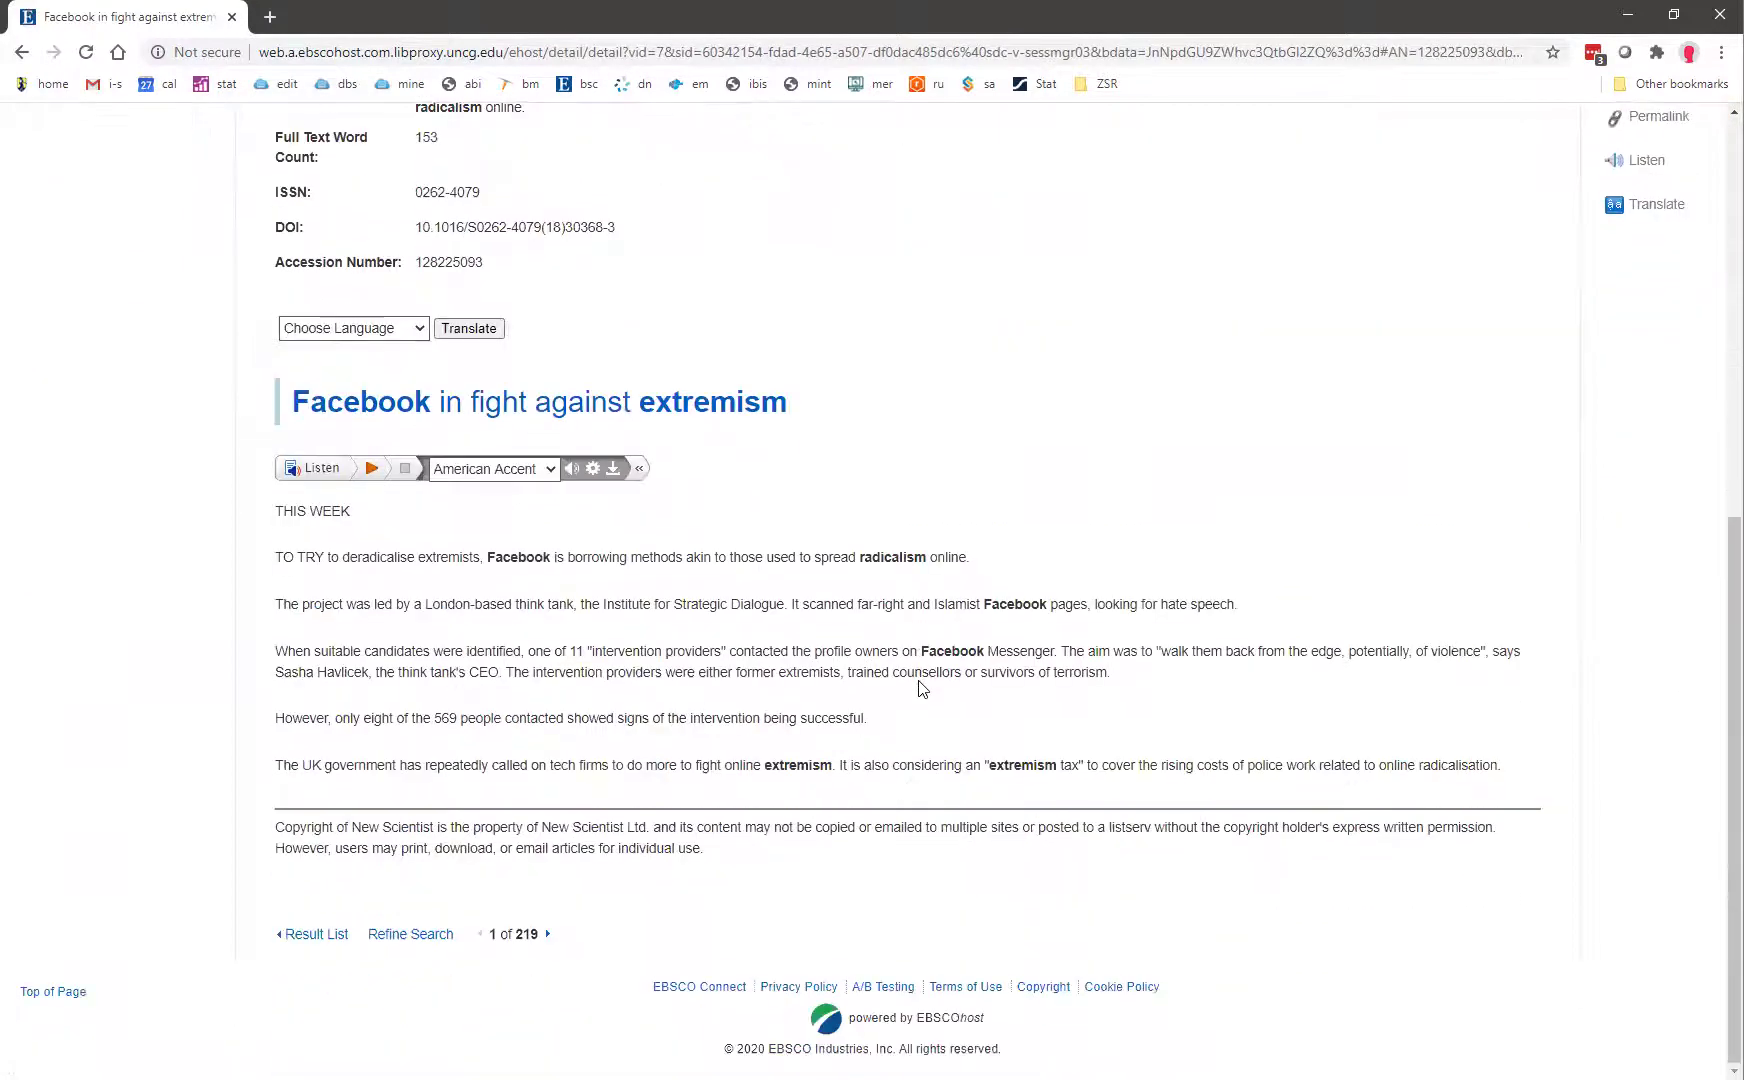
click(14, 54)
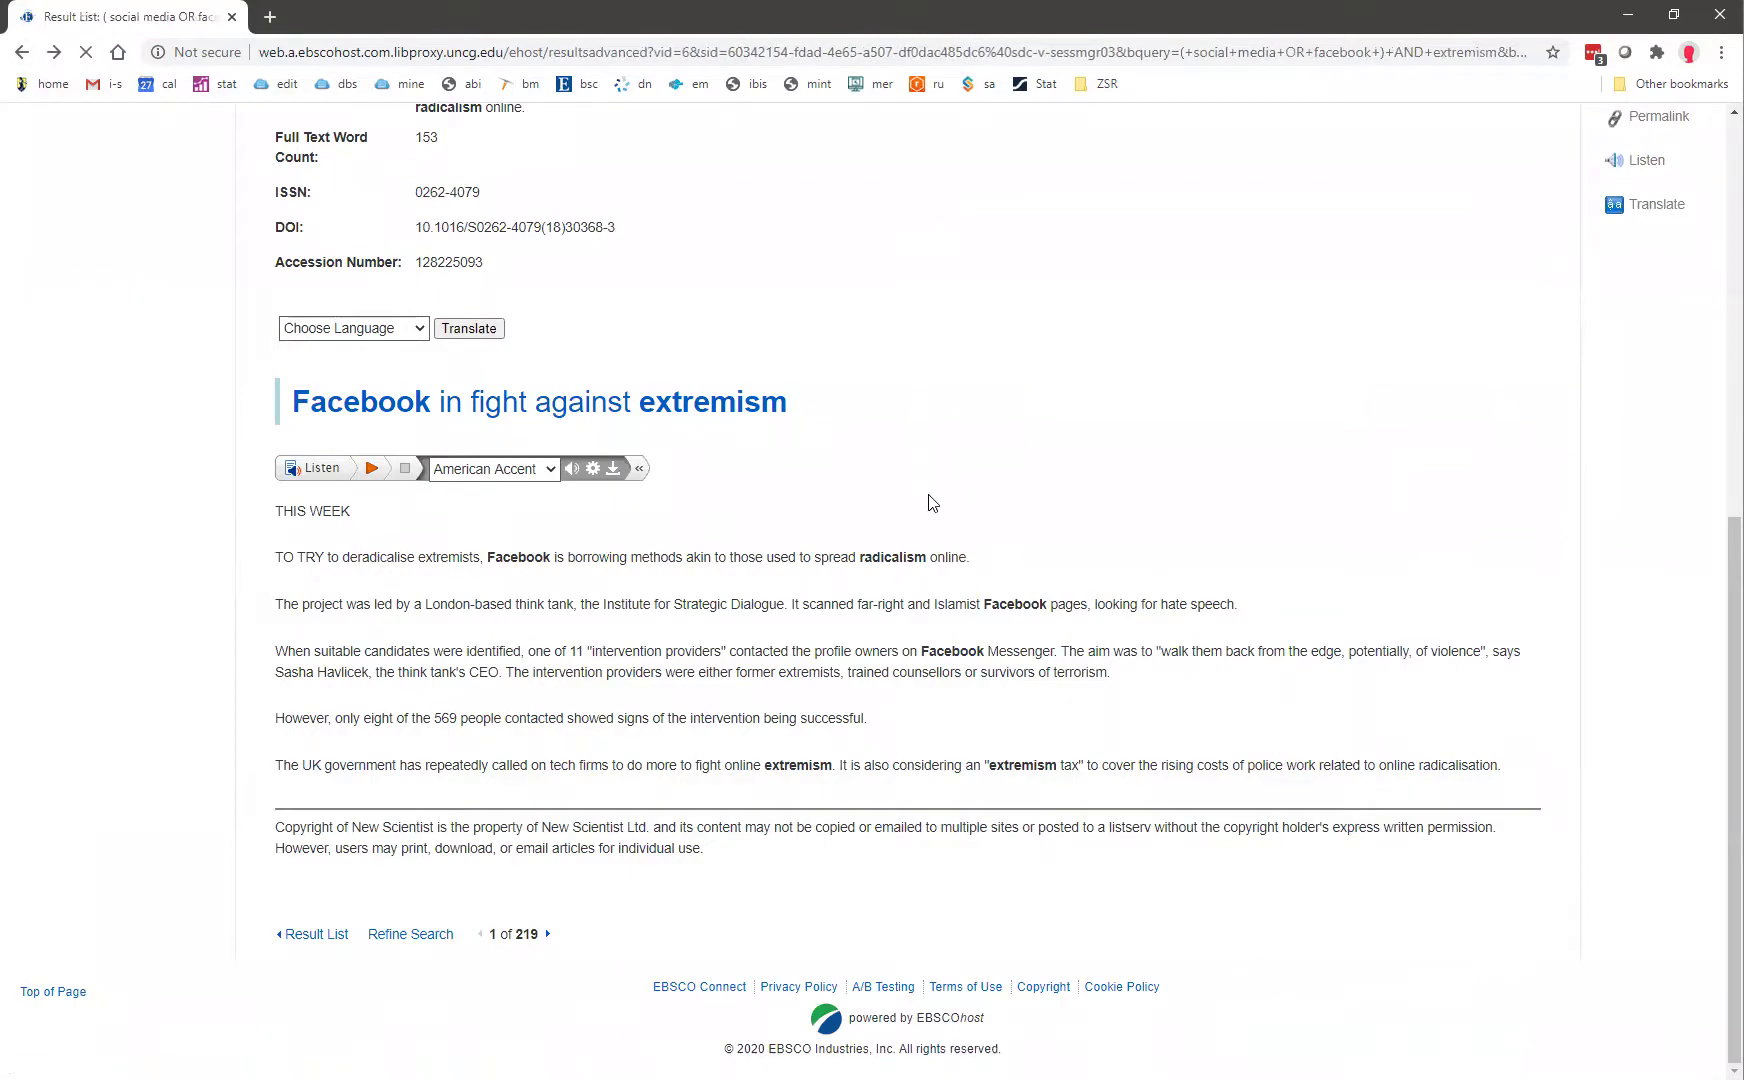
scroll(930, 502, down, 6)
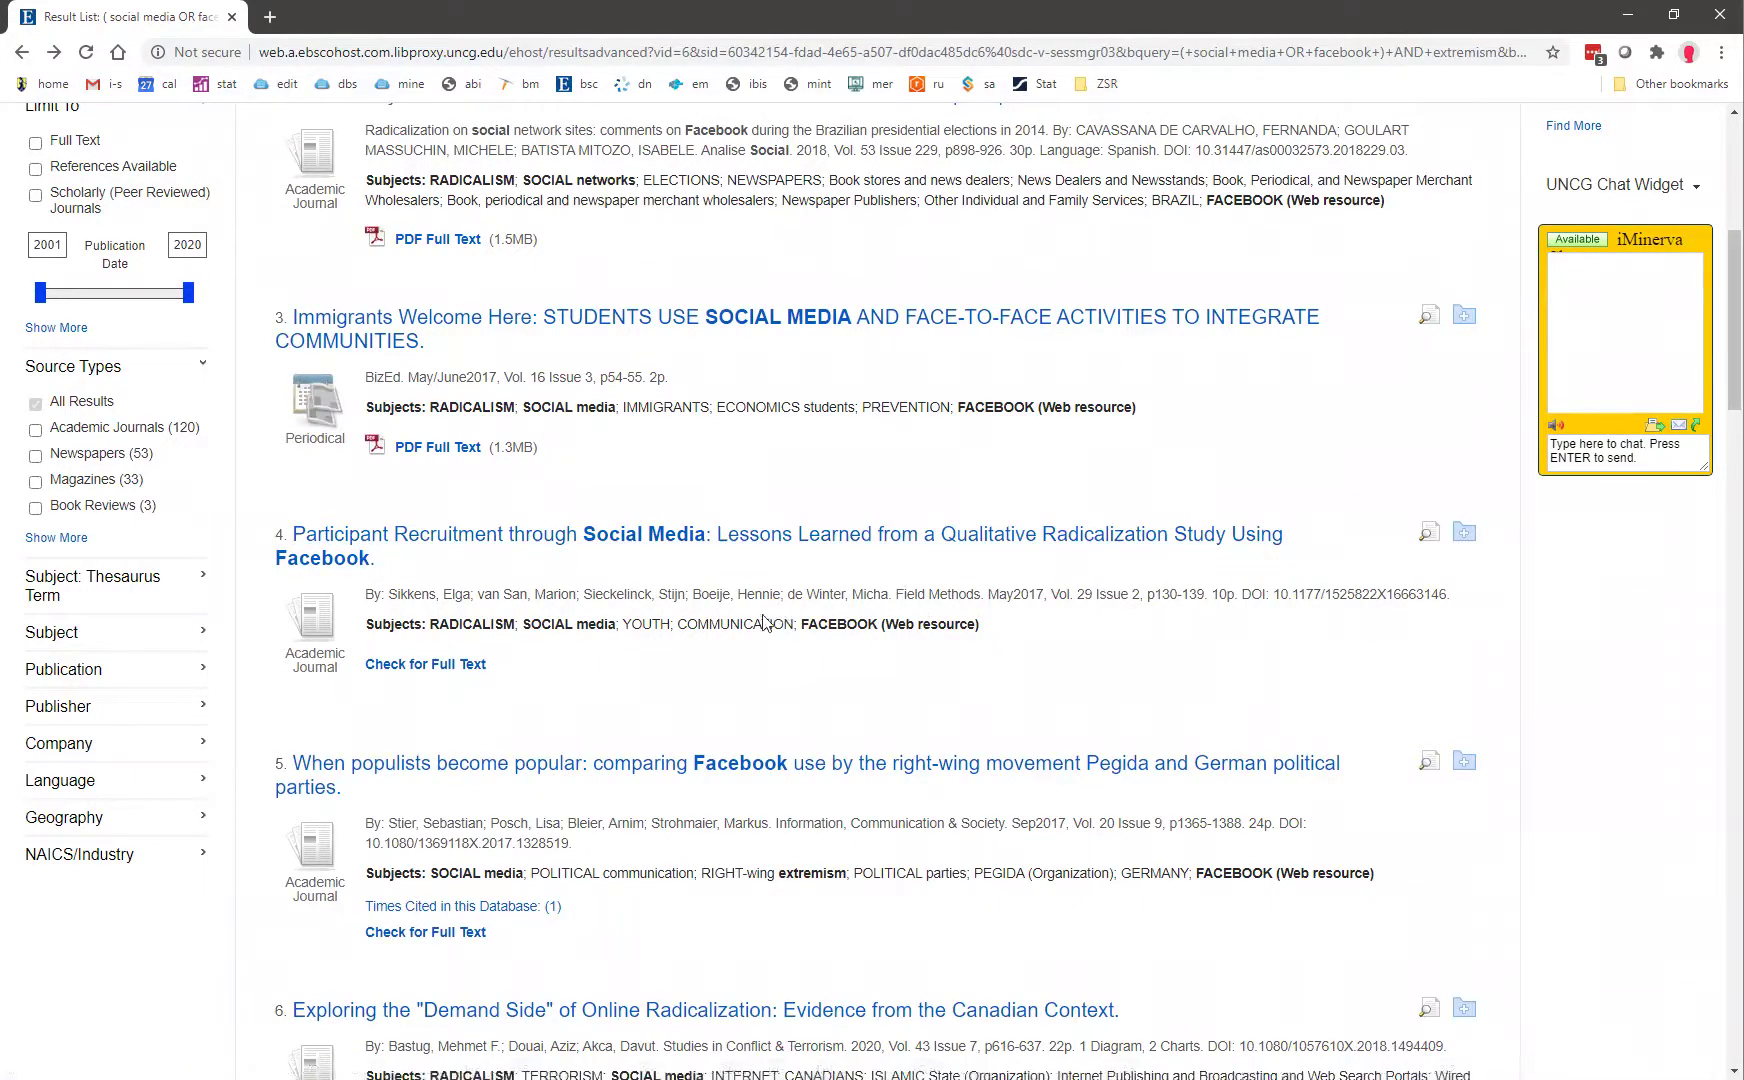
Step: Look through the results and open the PDF full text of "Participant Recruitment through Social Media" from SAGE Journals via the library's full-text check
scroll(405, 320, down, 1)
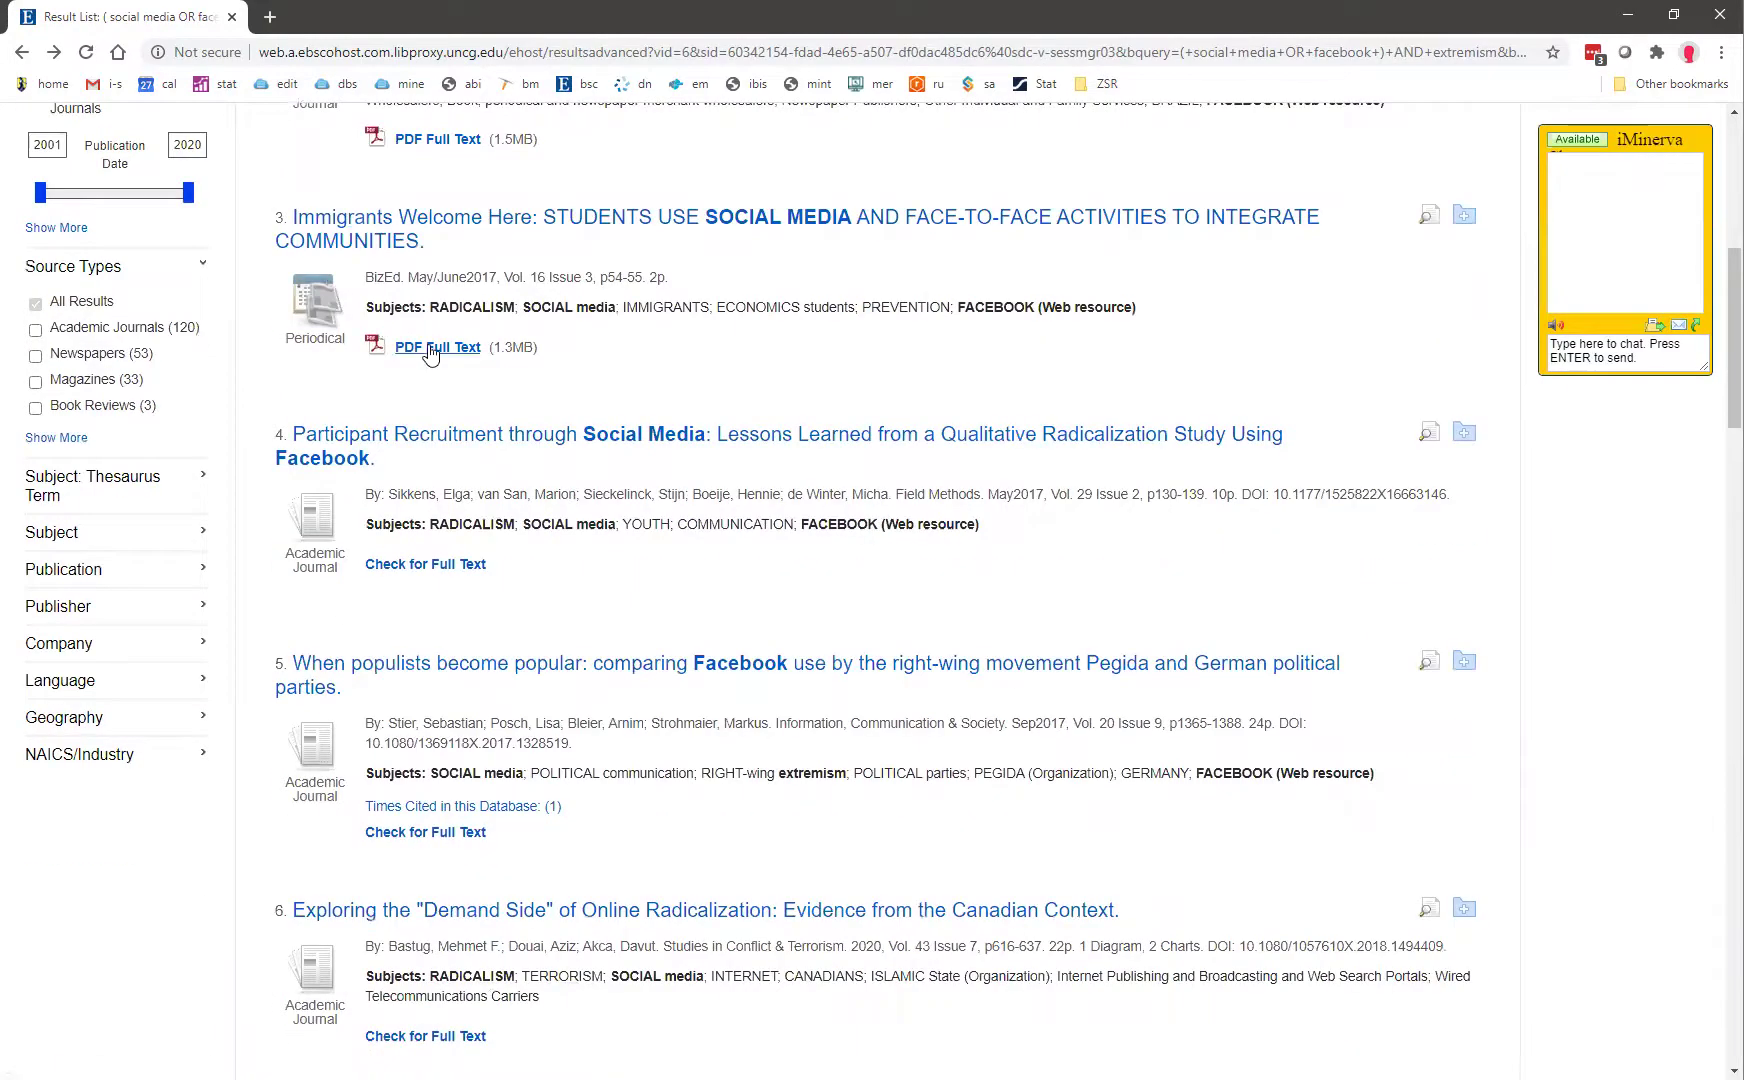
scroll(546, 544, down, 10)
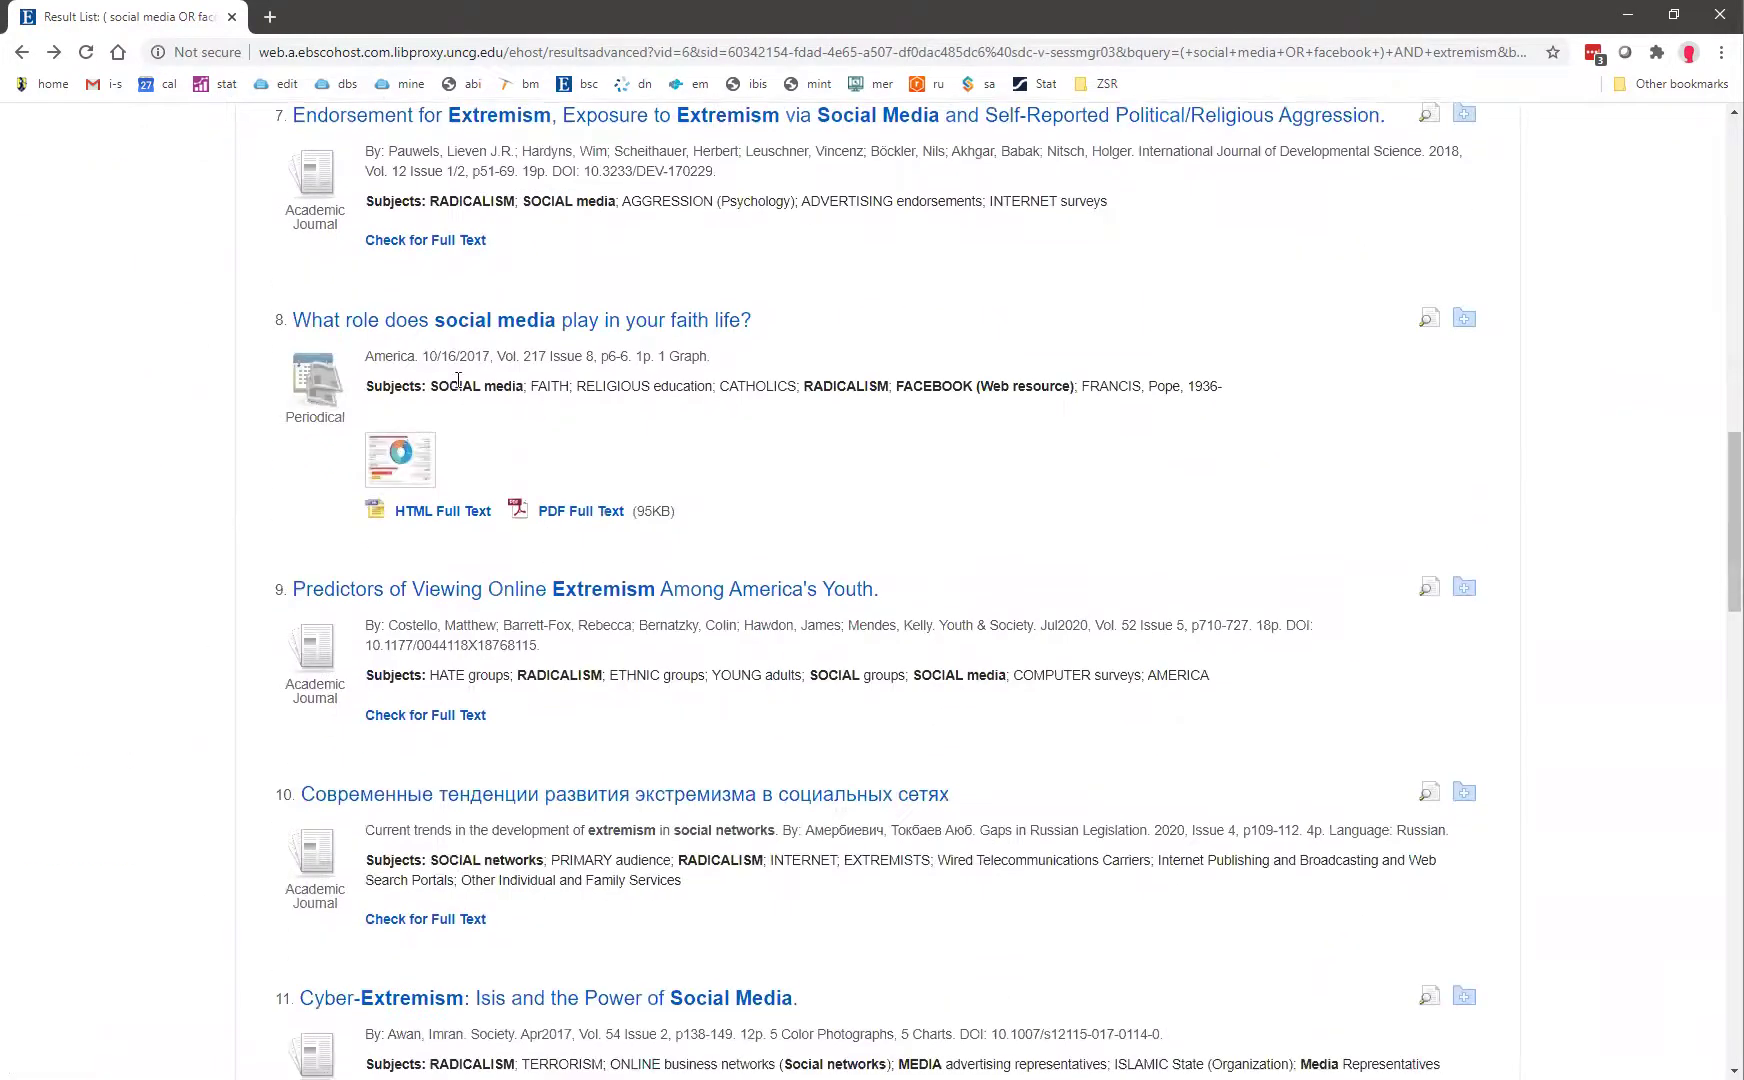
scroll(838, 583, up, 8)
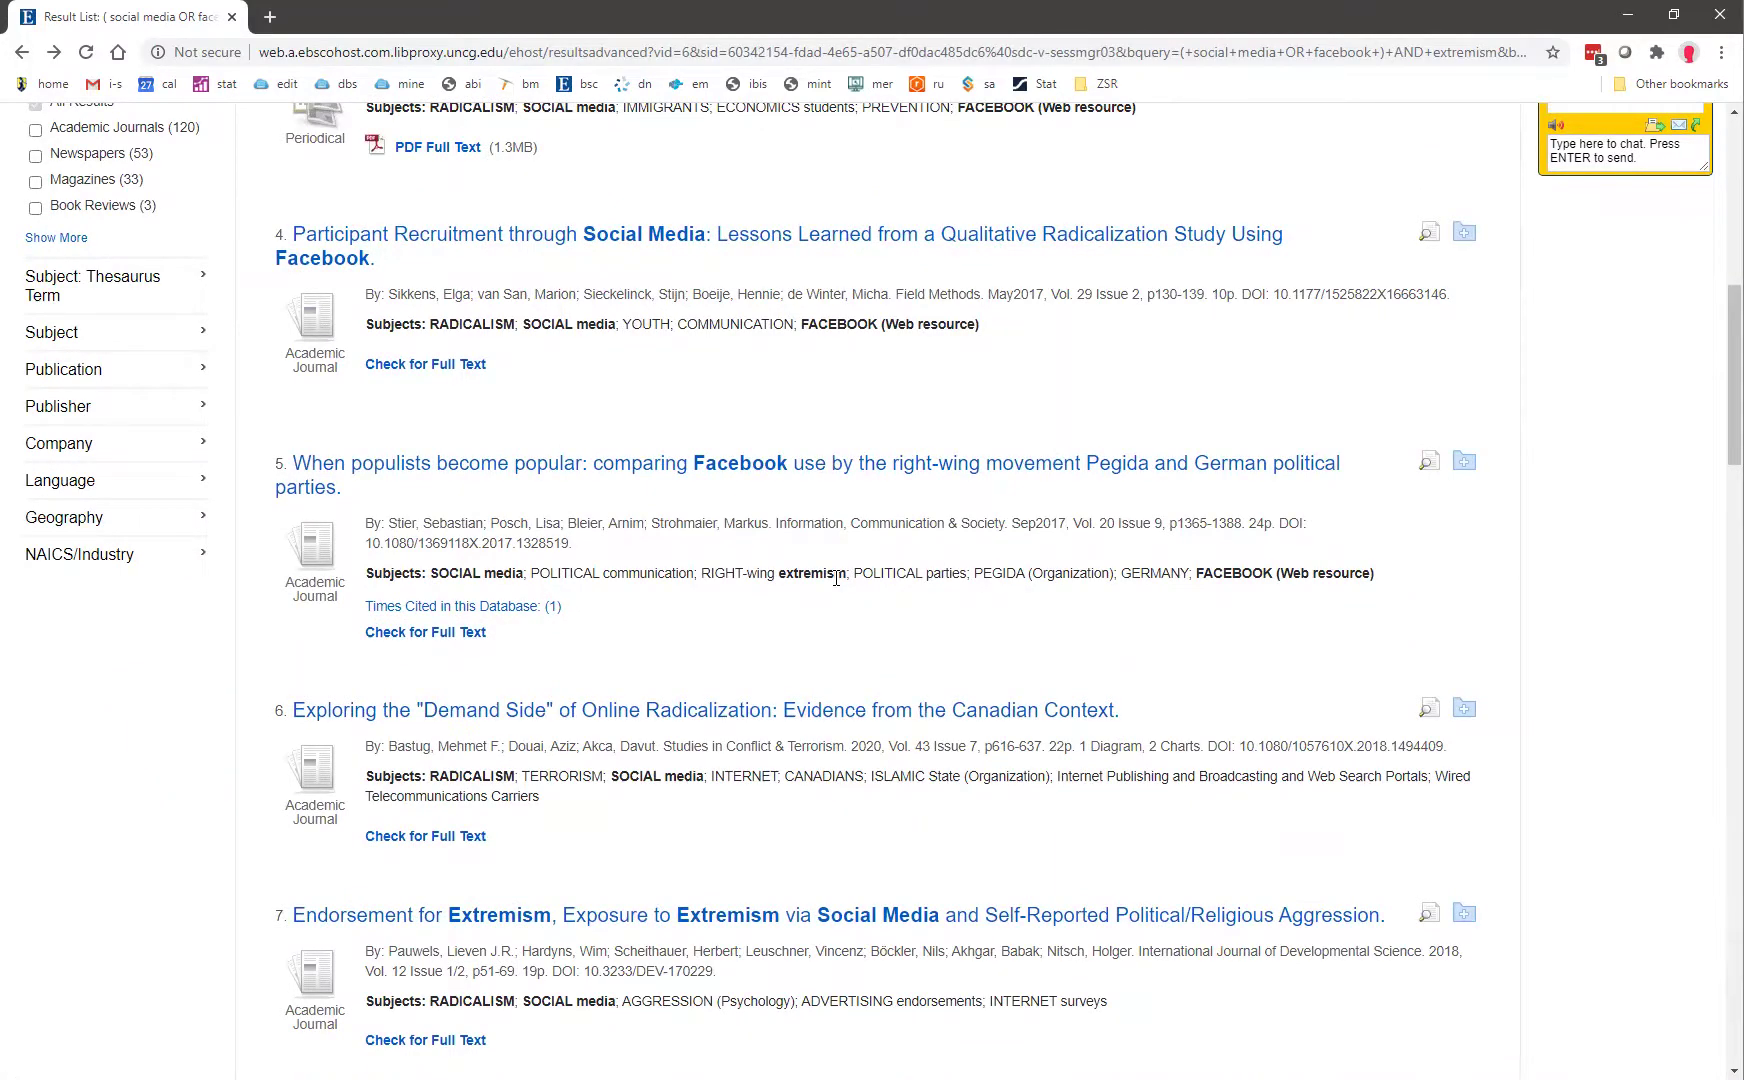
scroll(836, 578, up, 3)
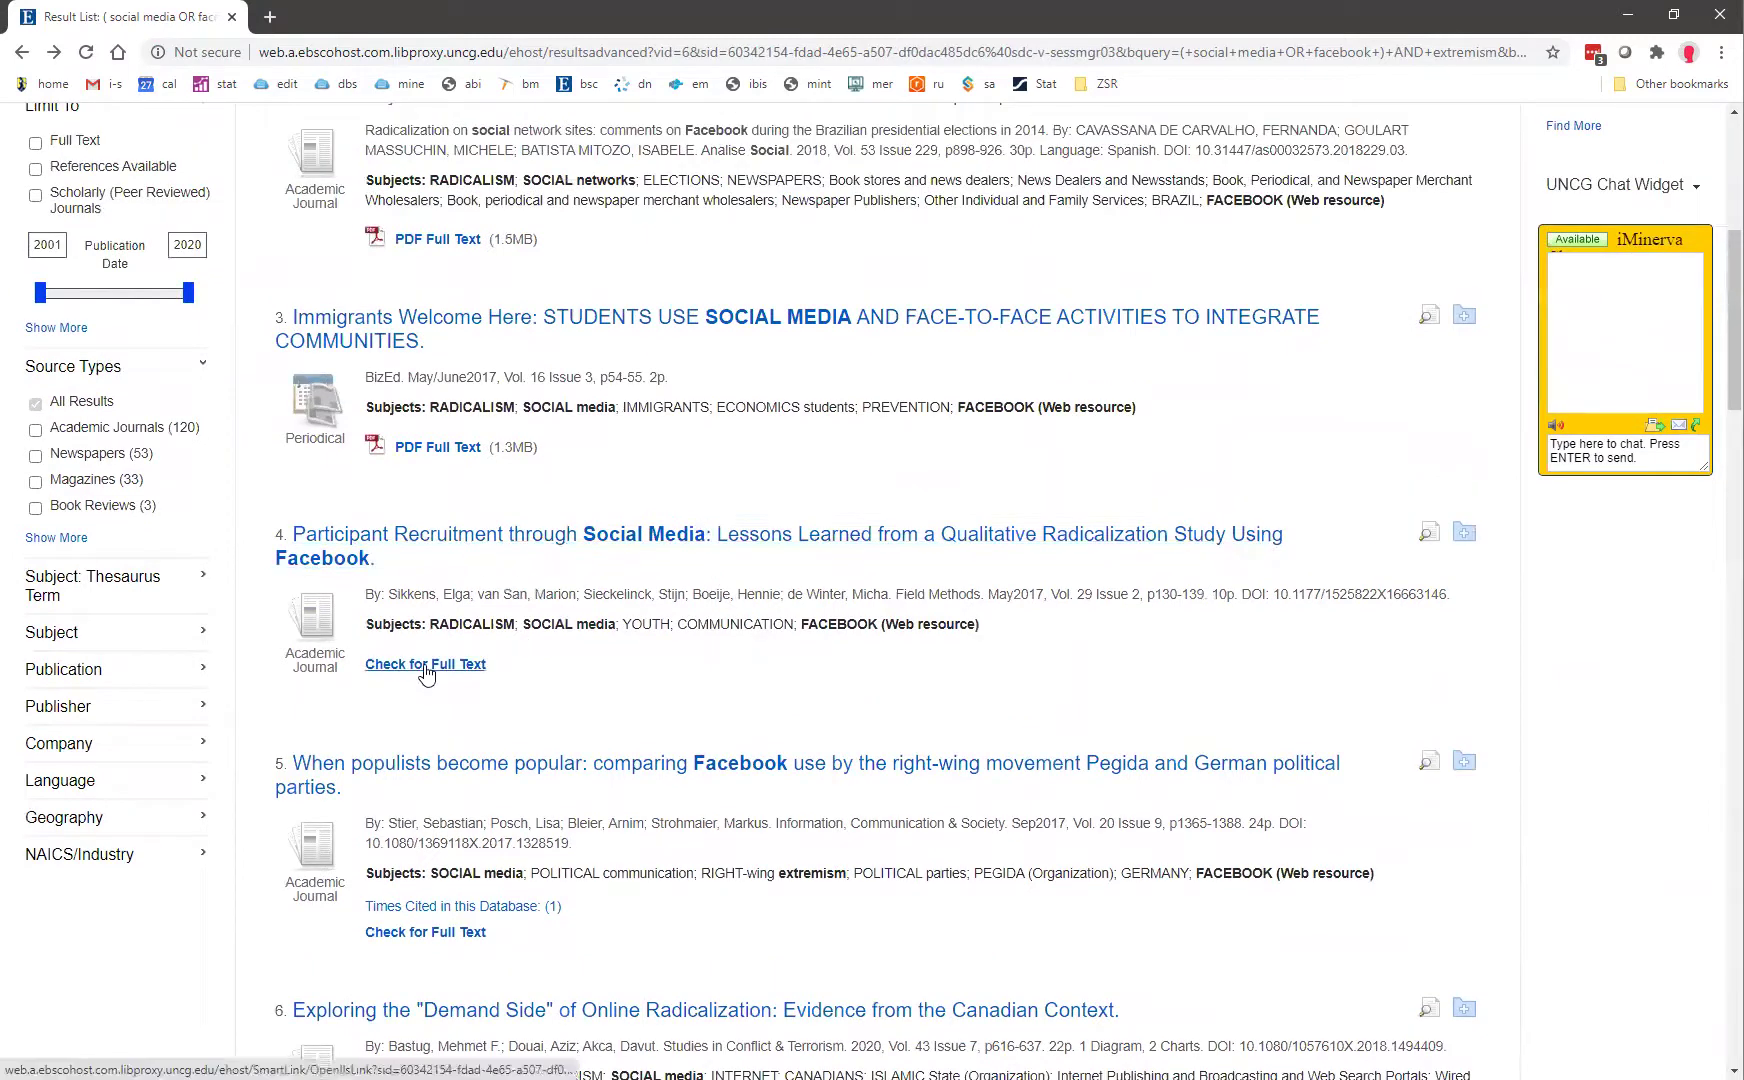
click(421, 668)
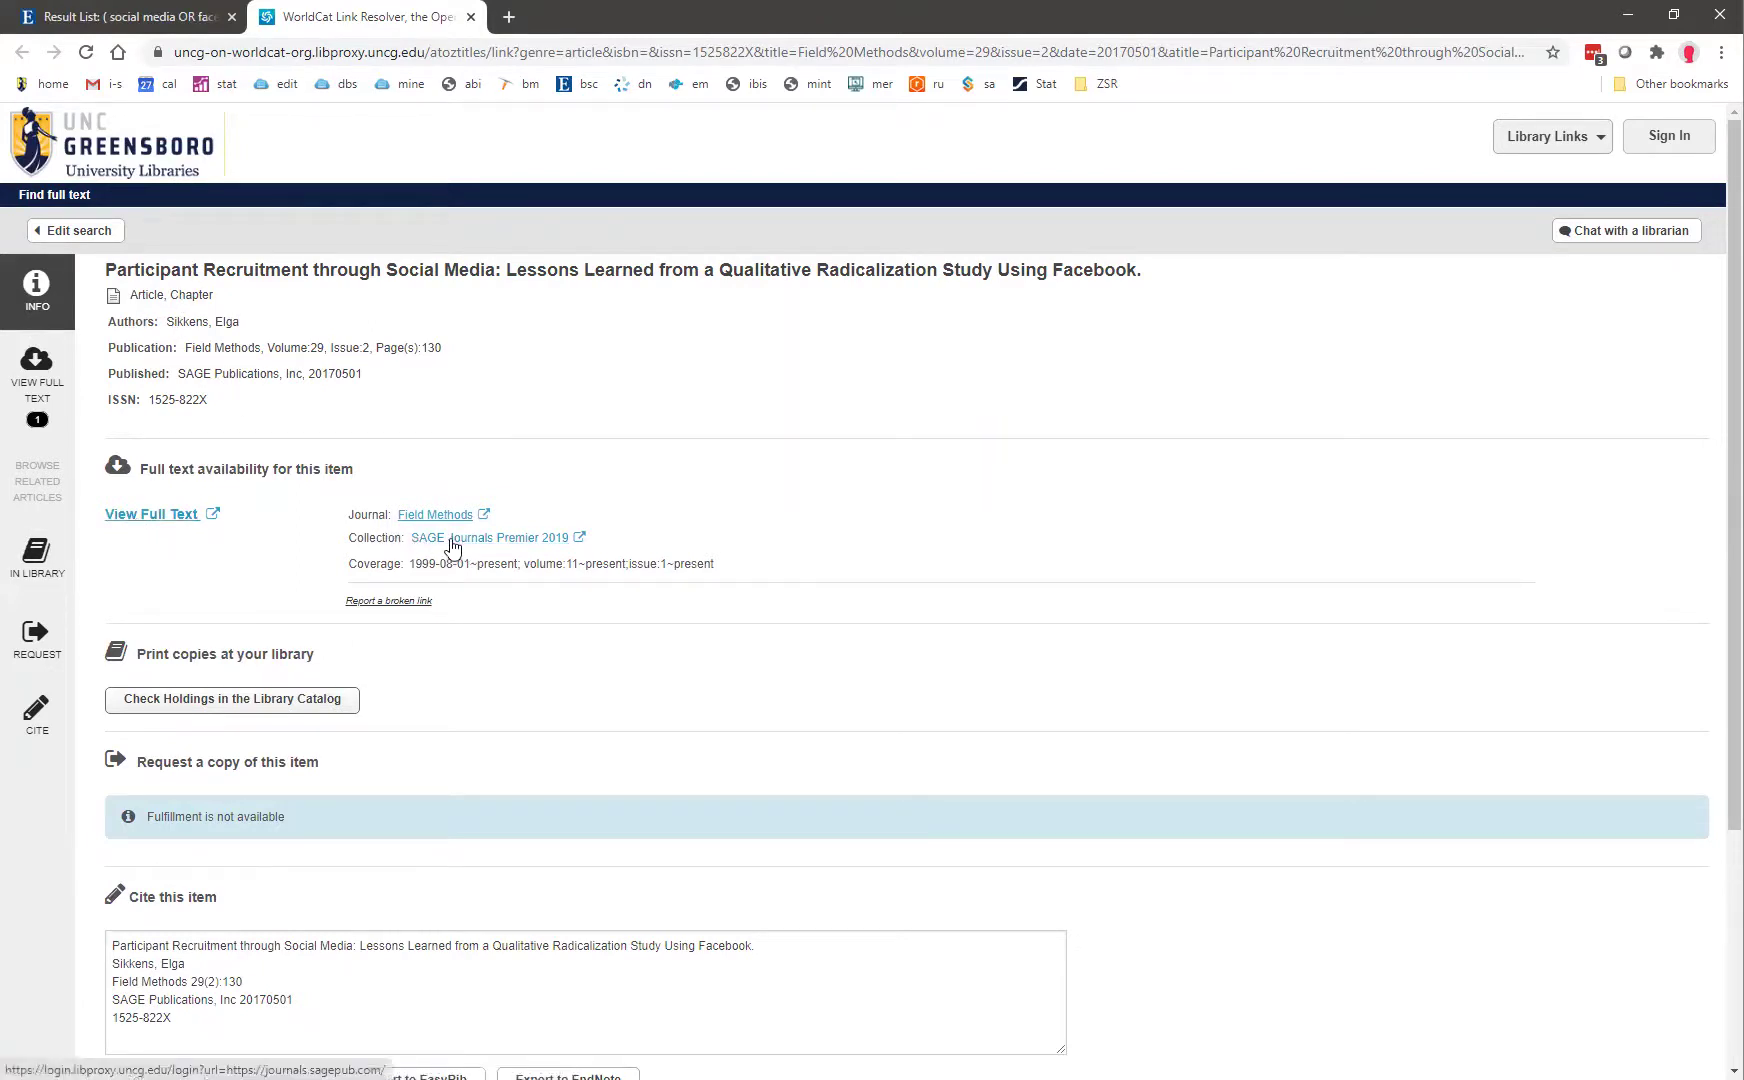
click(146, 515)
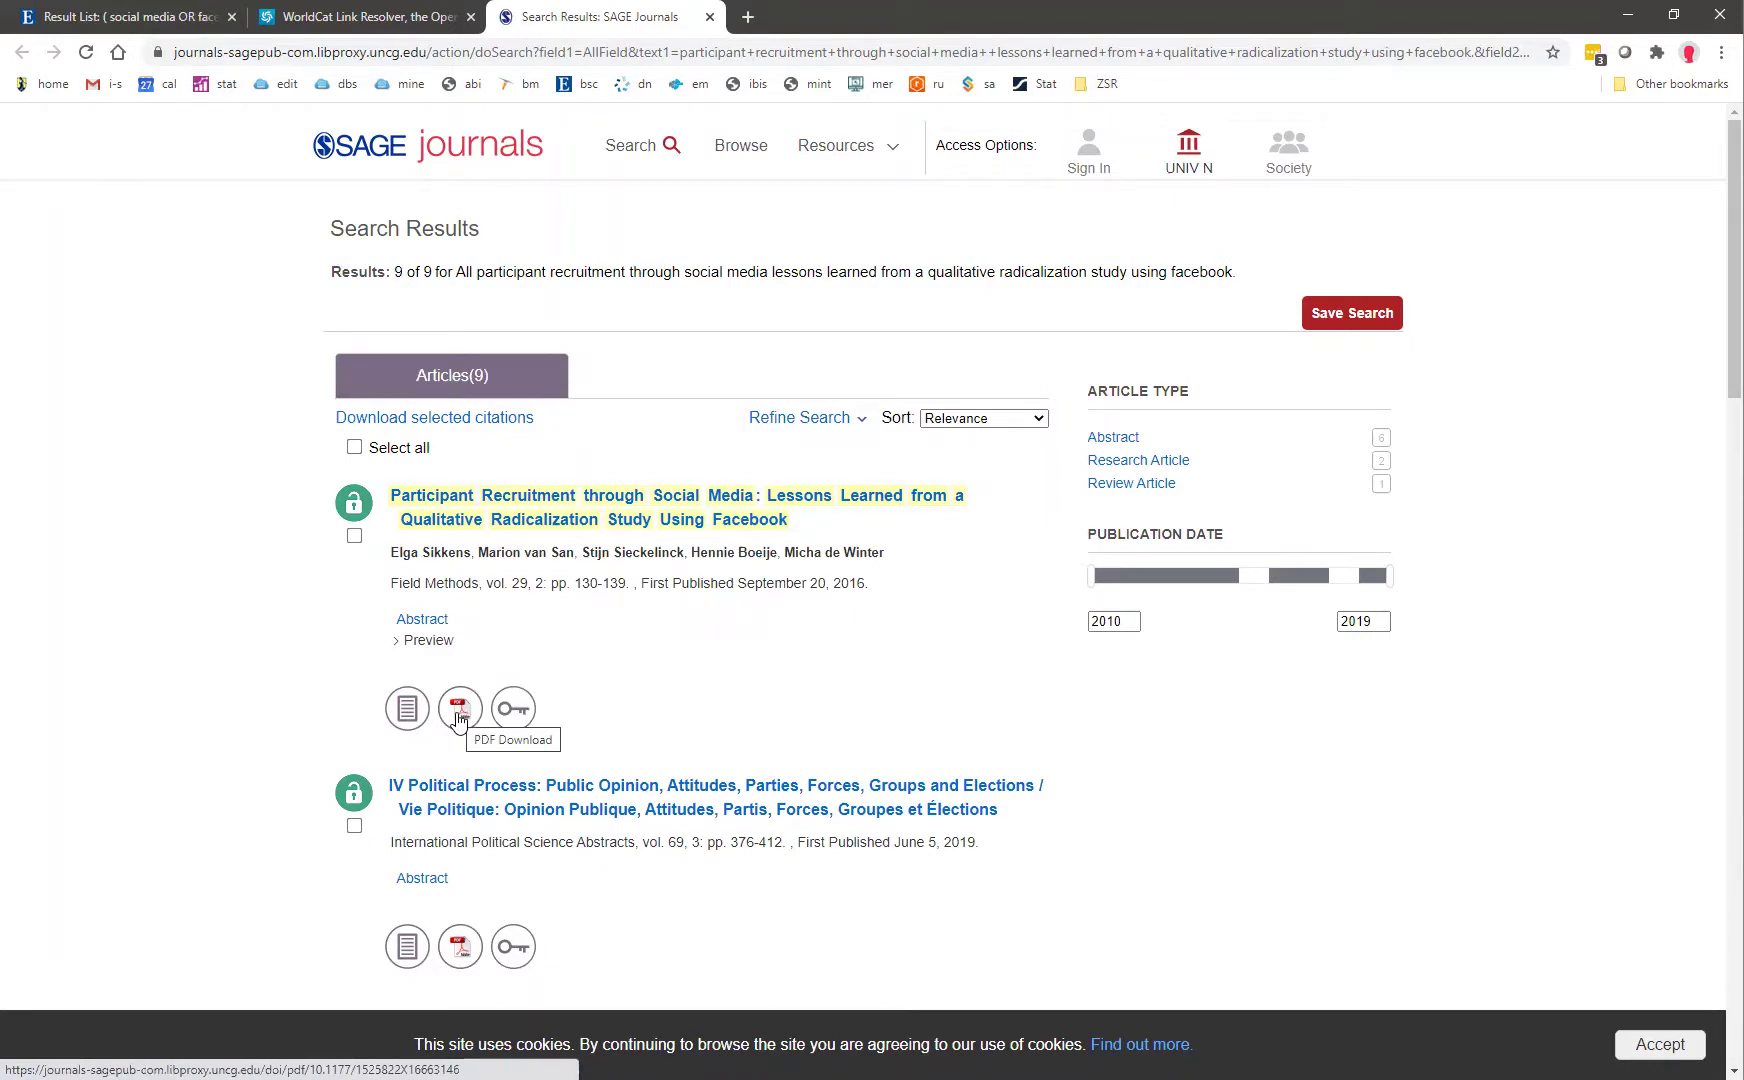
click(459, 712)
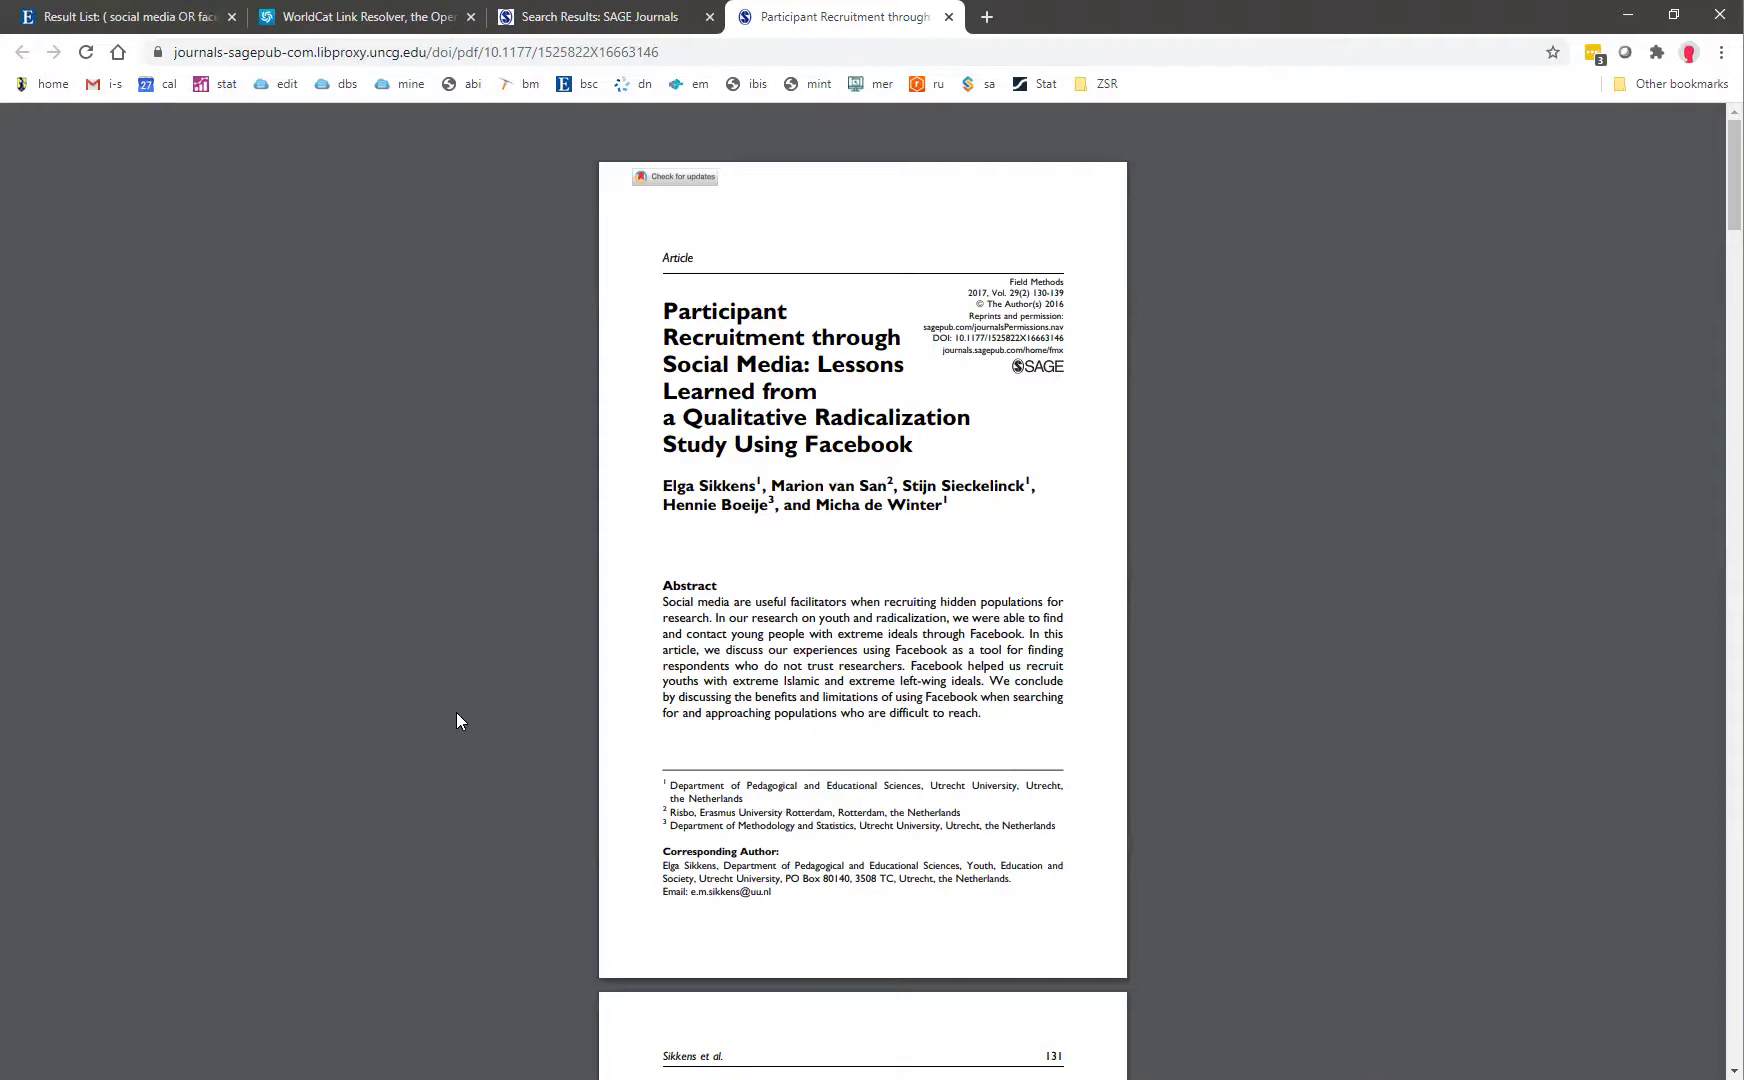
Step: Return to the EBSCO result list, open the detailed record of "Participant Recruitment through Social Media" and display its citation formats
click(150, 16)
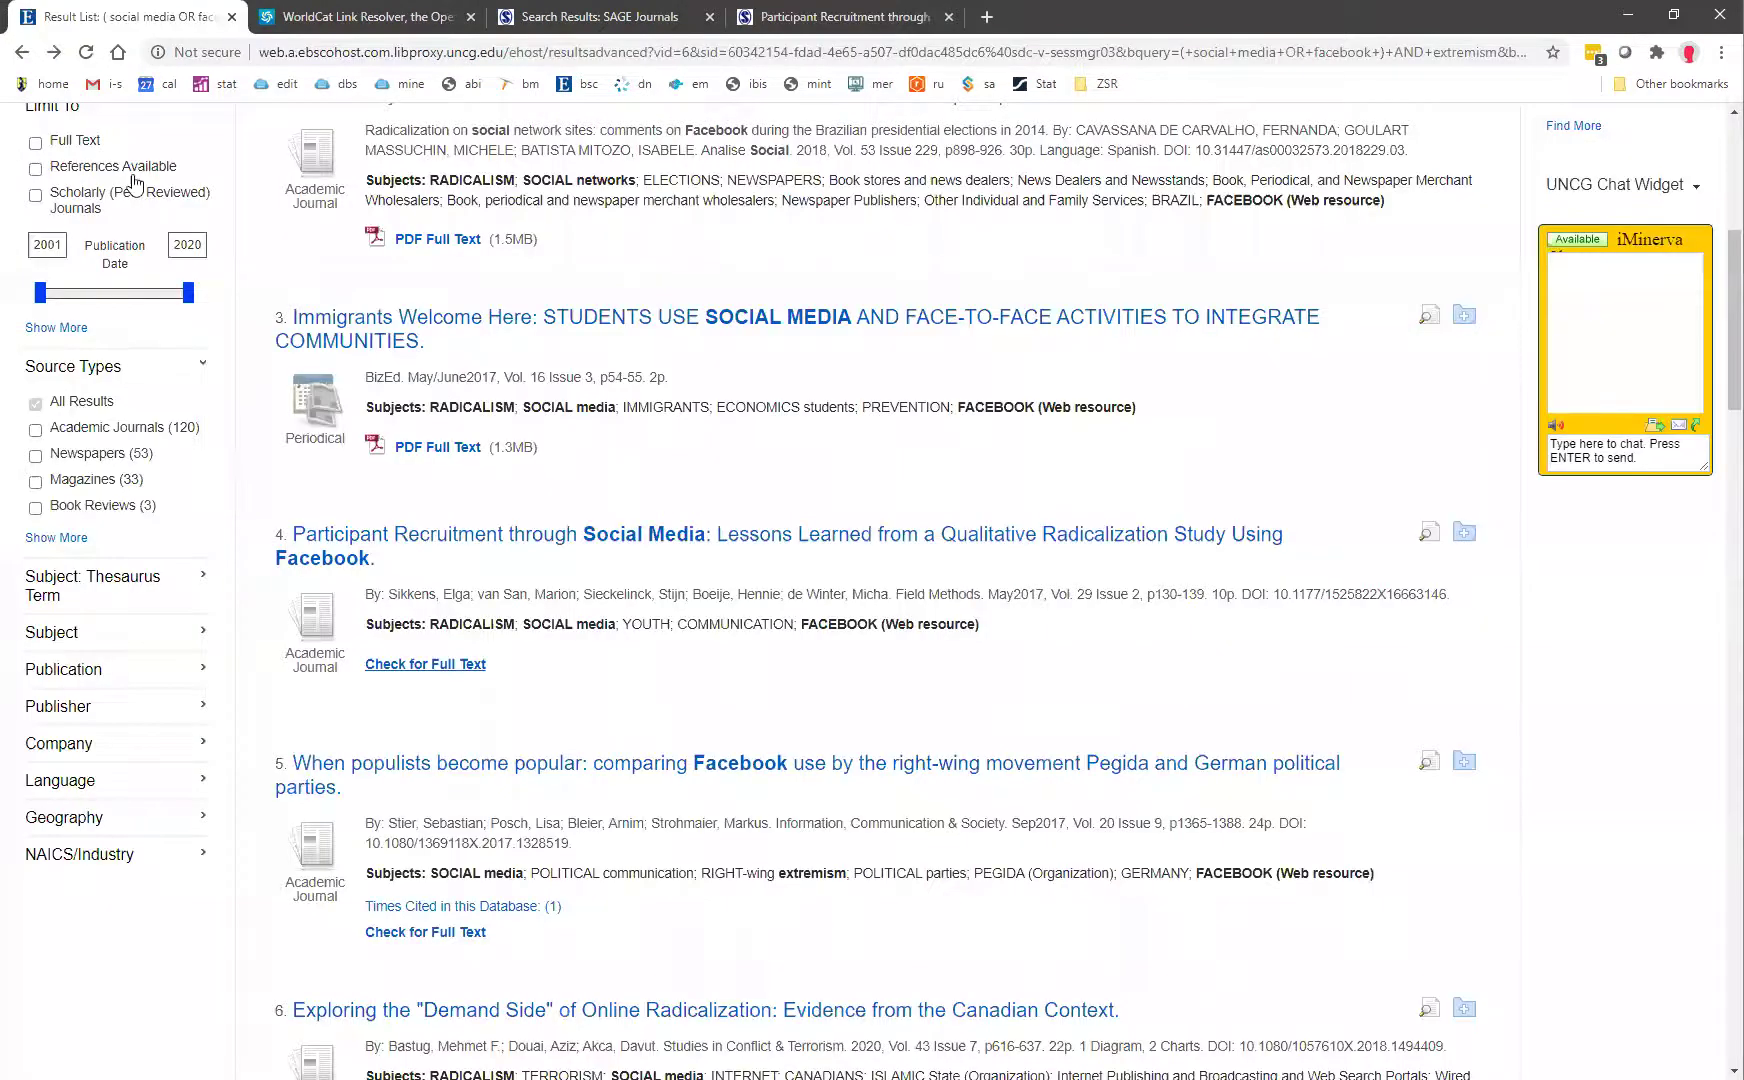
scroll(716, 630, down, 3)
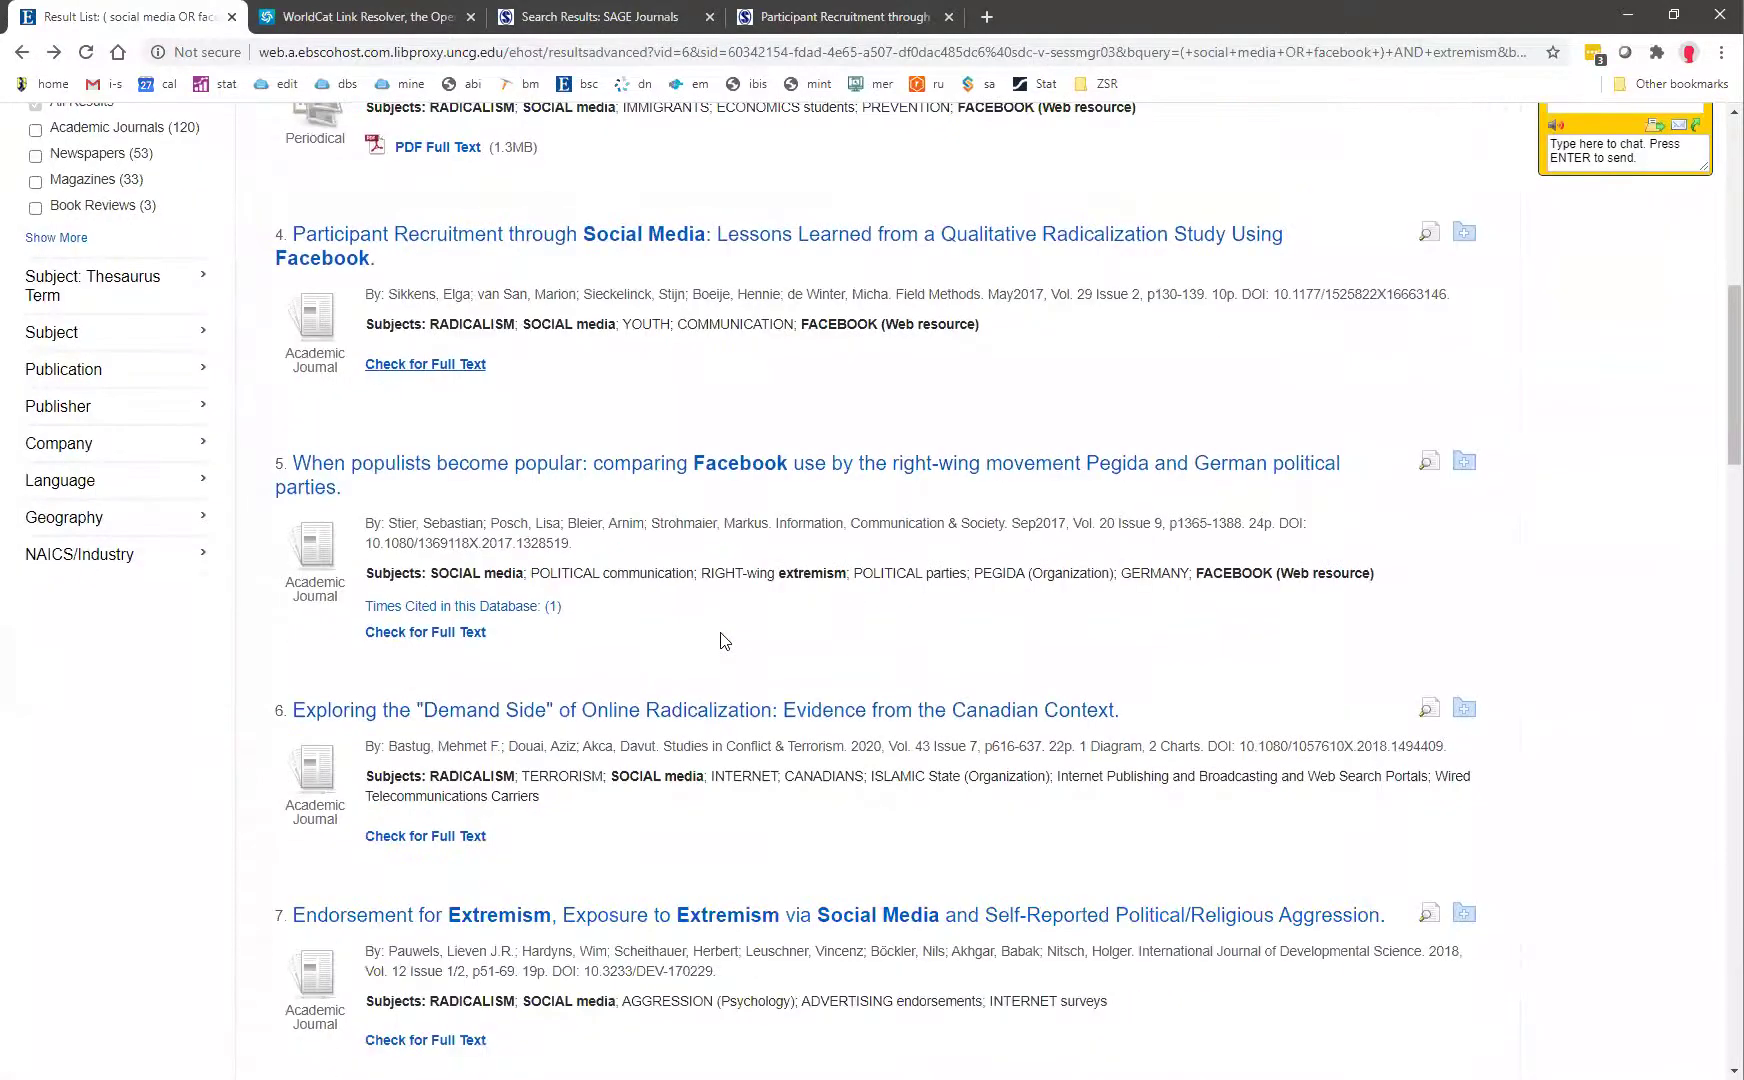
scroll(724, 640, up, 3)
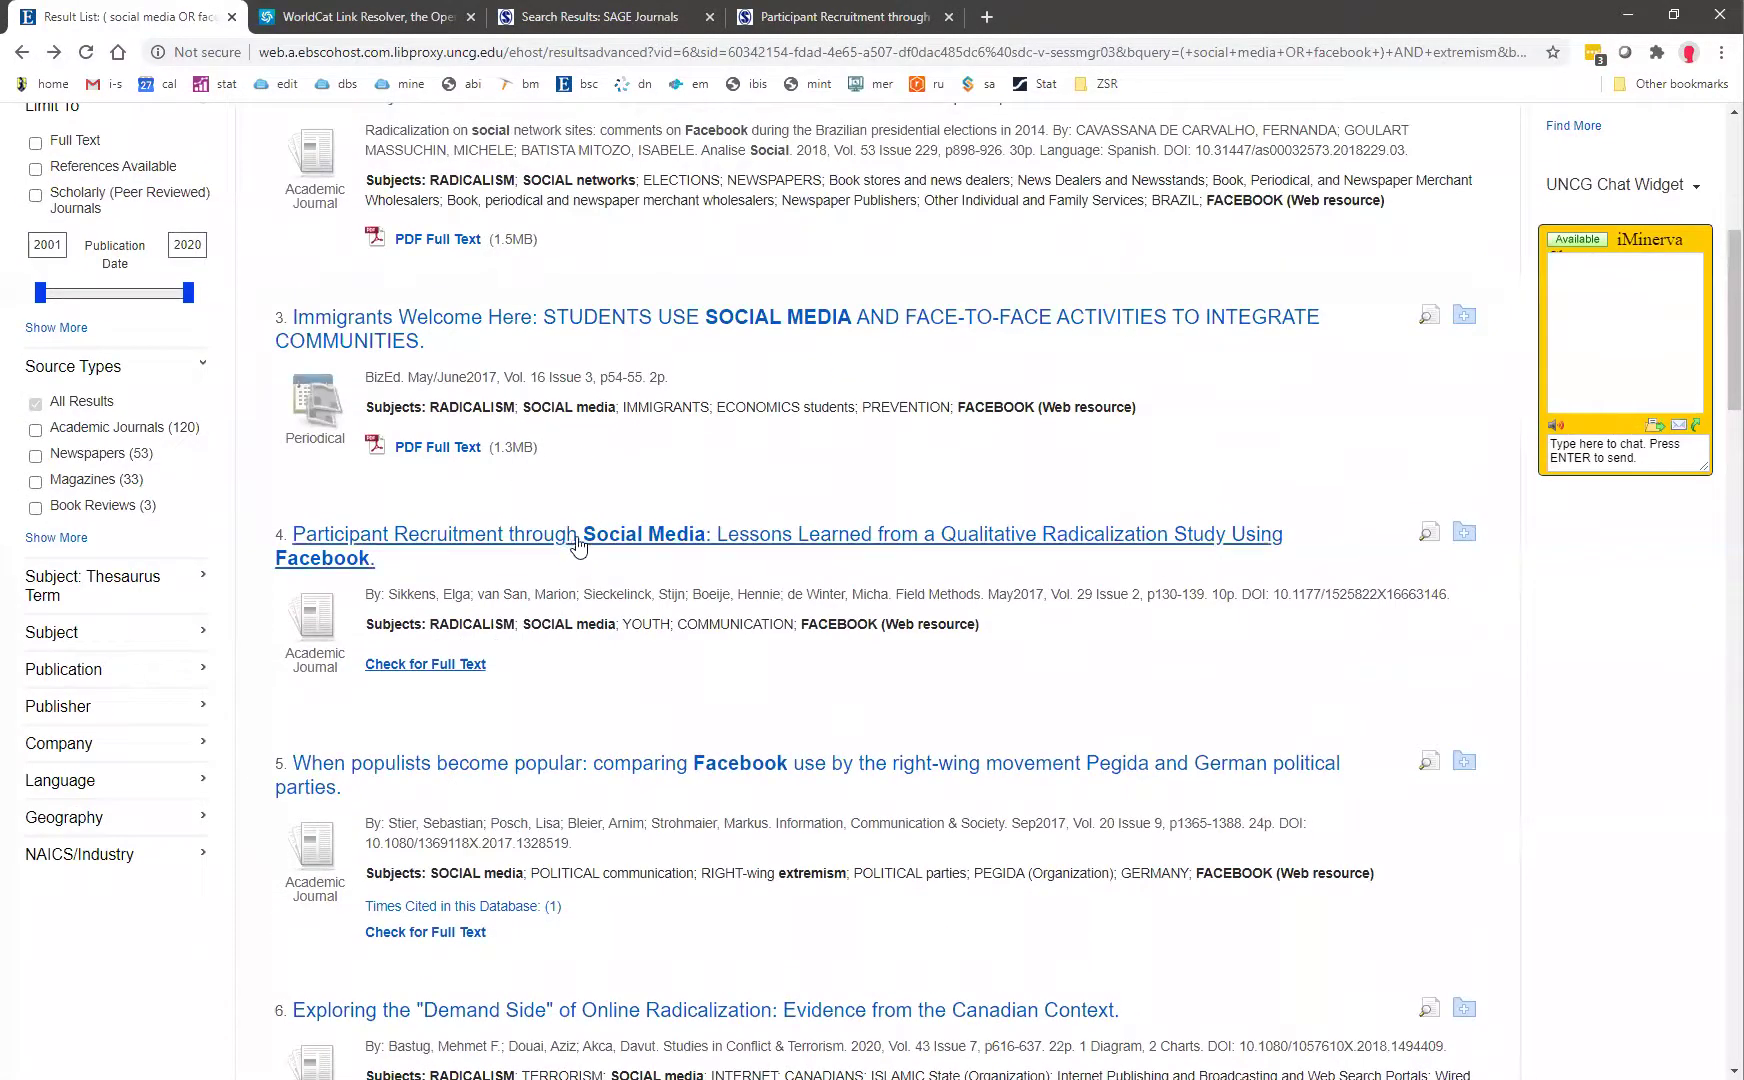
click(574, 539)
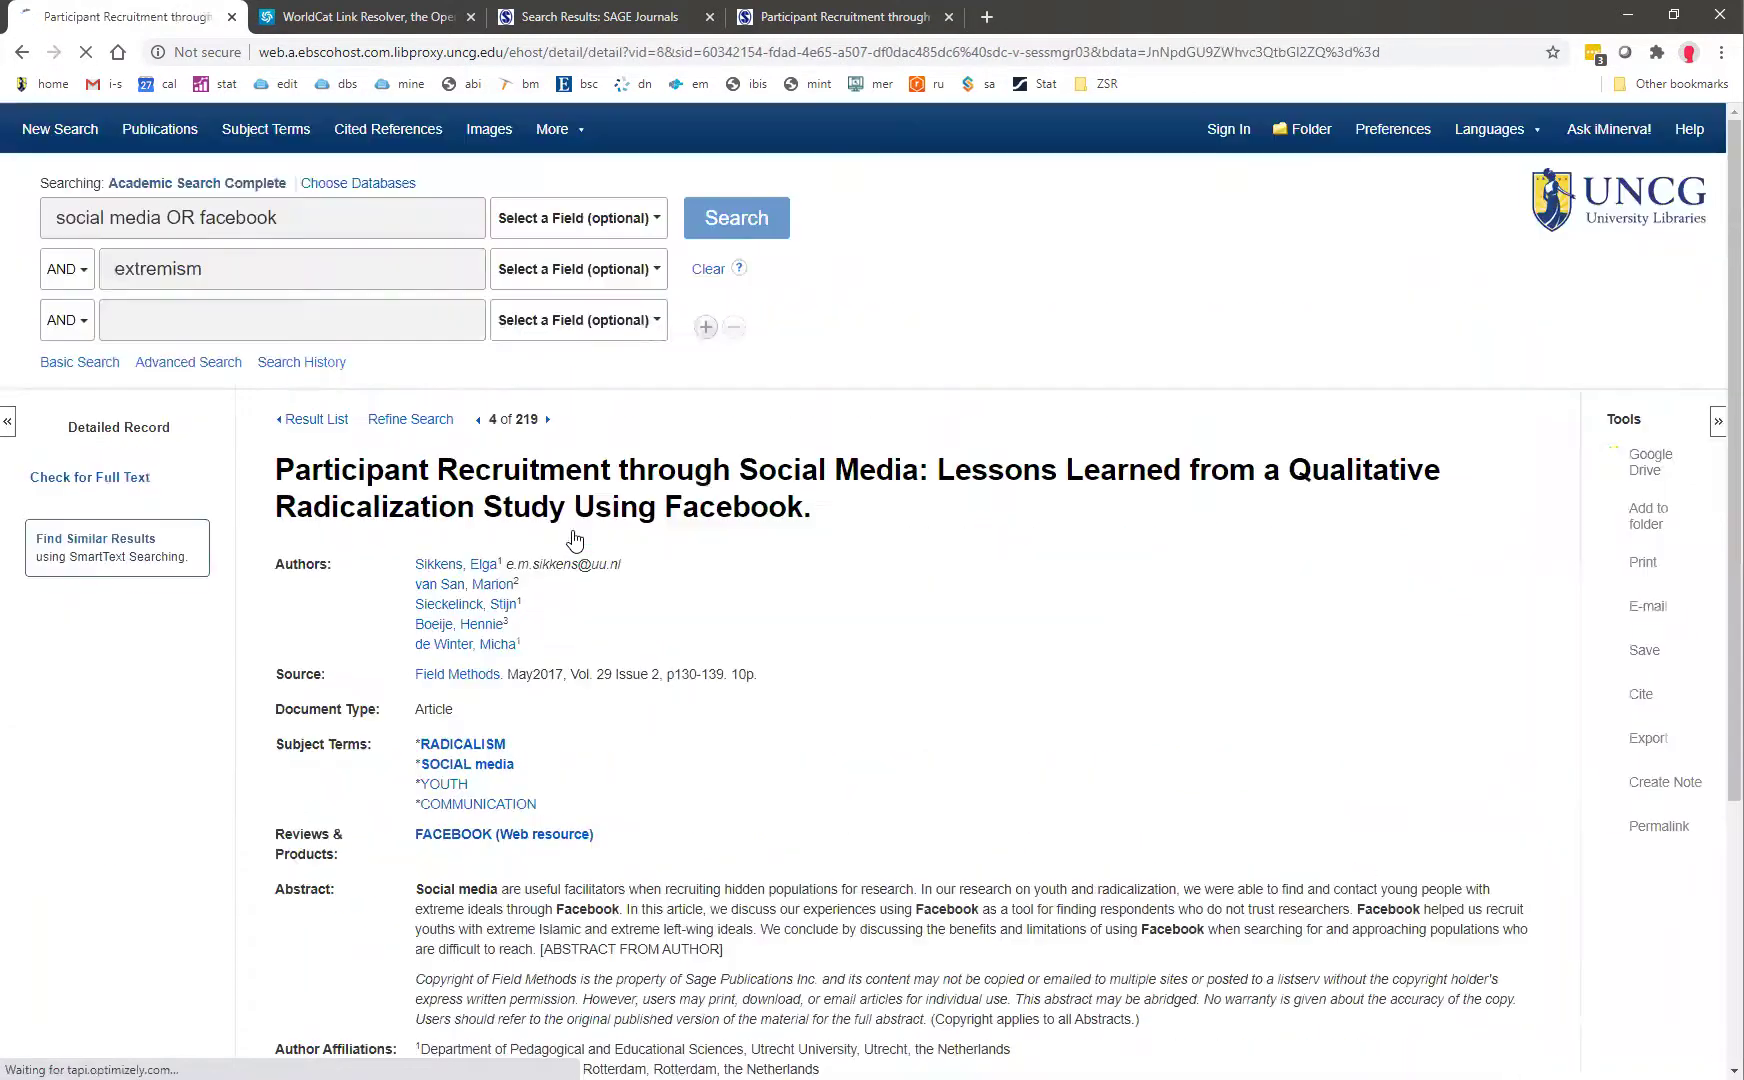
click(1638, 697)
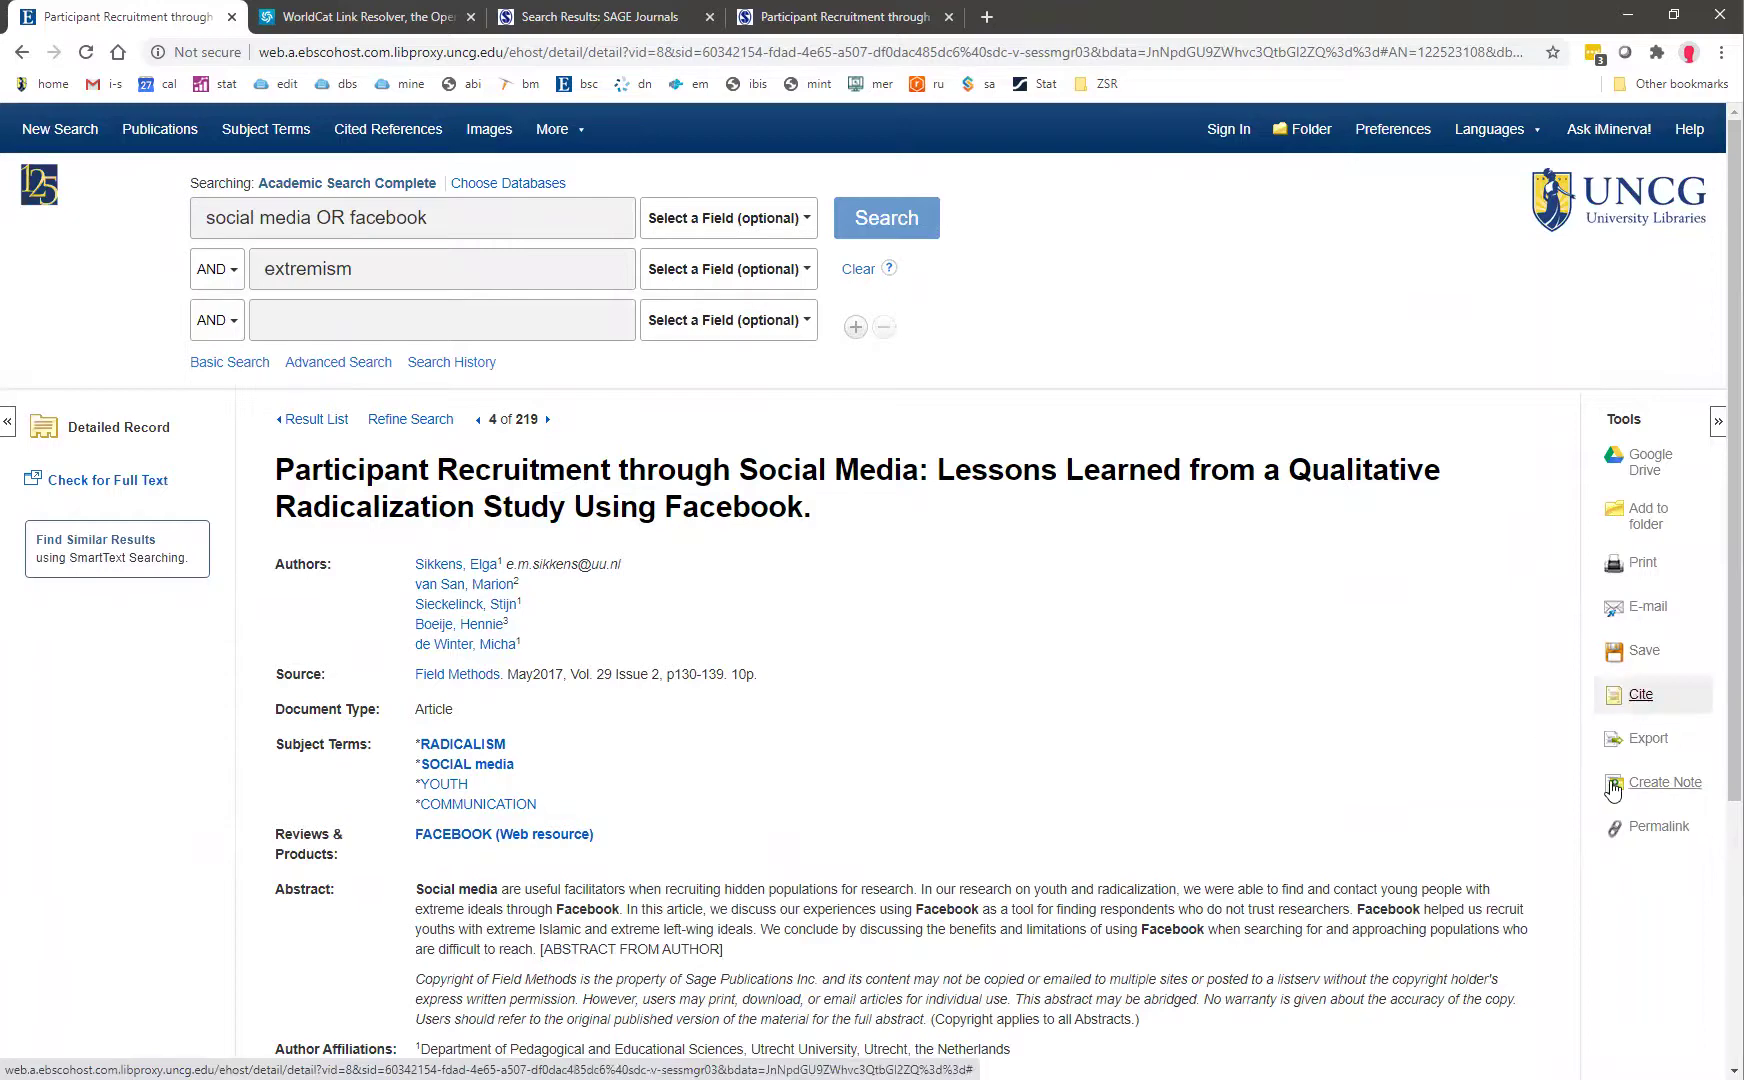
Step: Look through the citation formats and highlight the complete APA reference and the article title within it
scroll(725, 525, down, 2)
scroll(710, 505, down, 2)
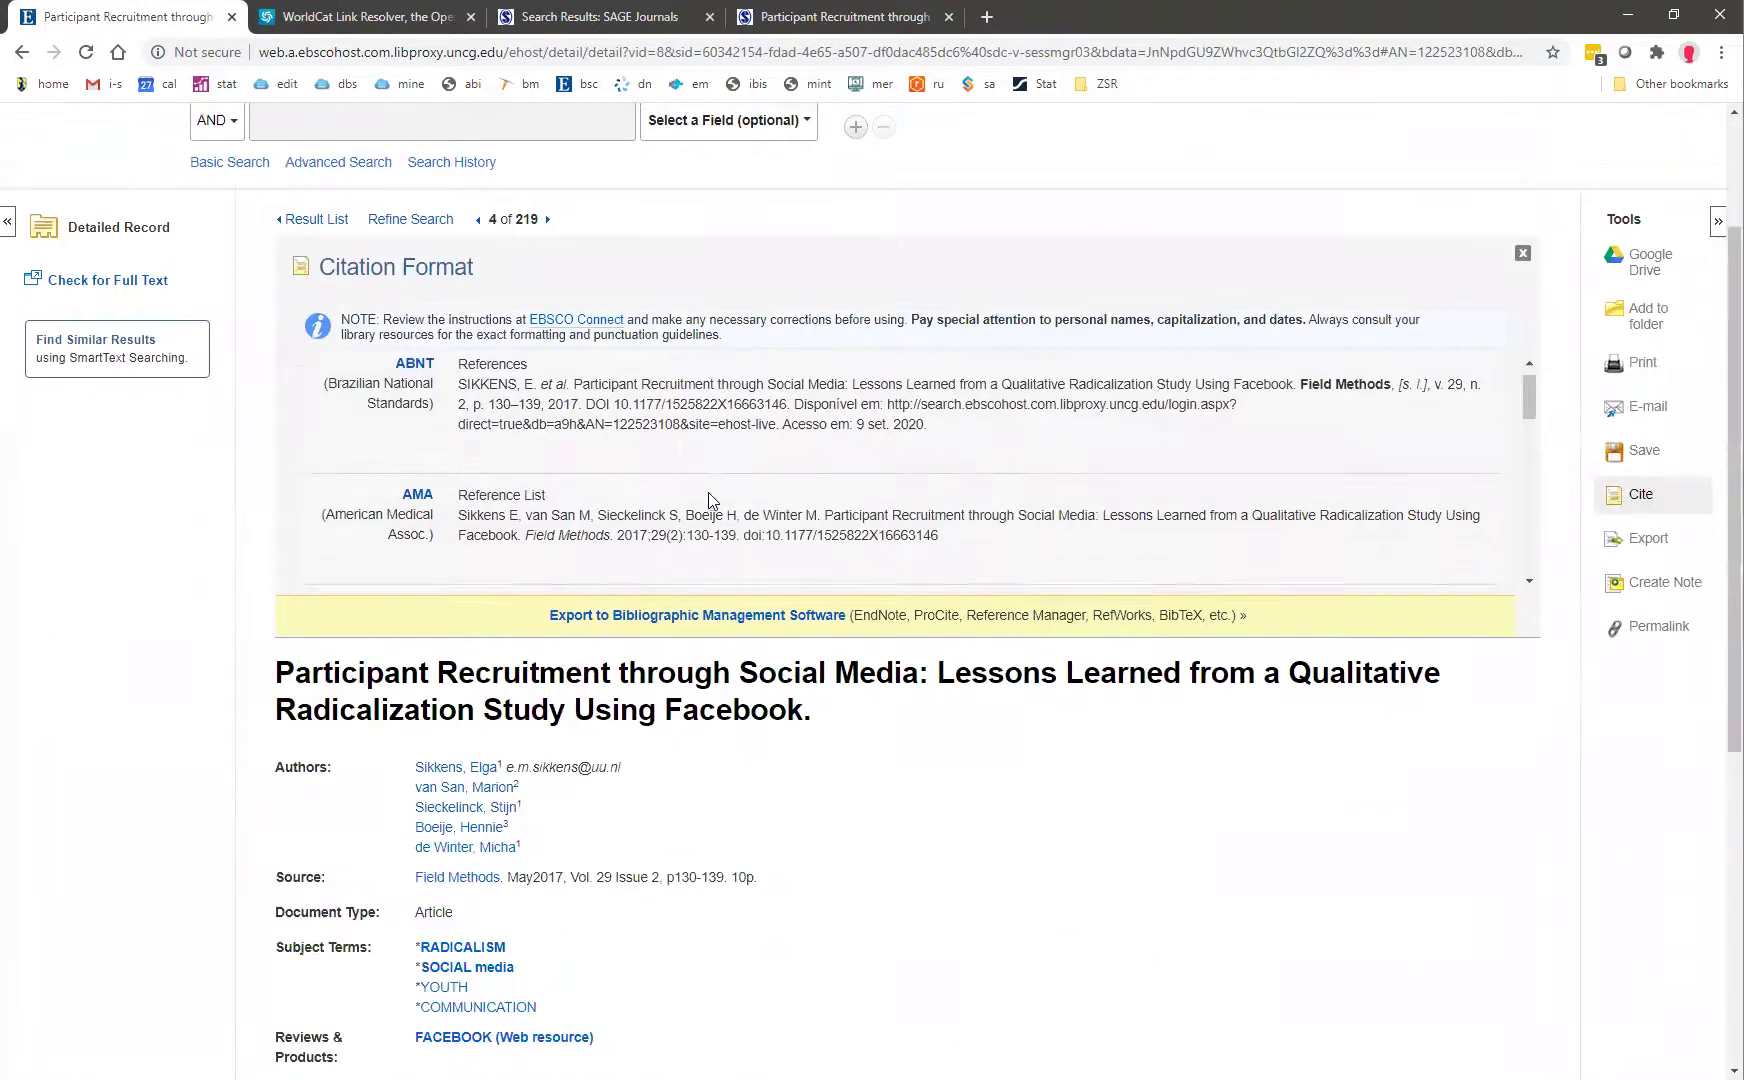
scroll(570, 468, down, 5)
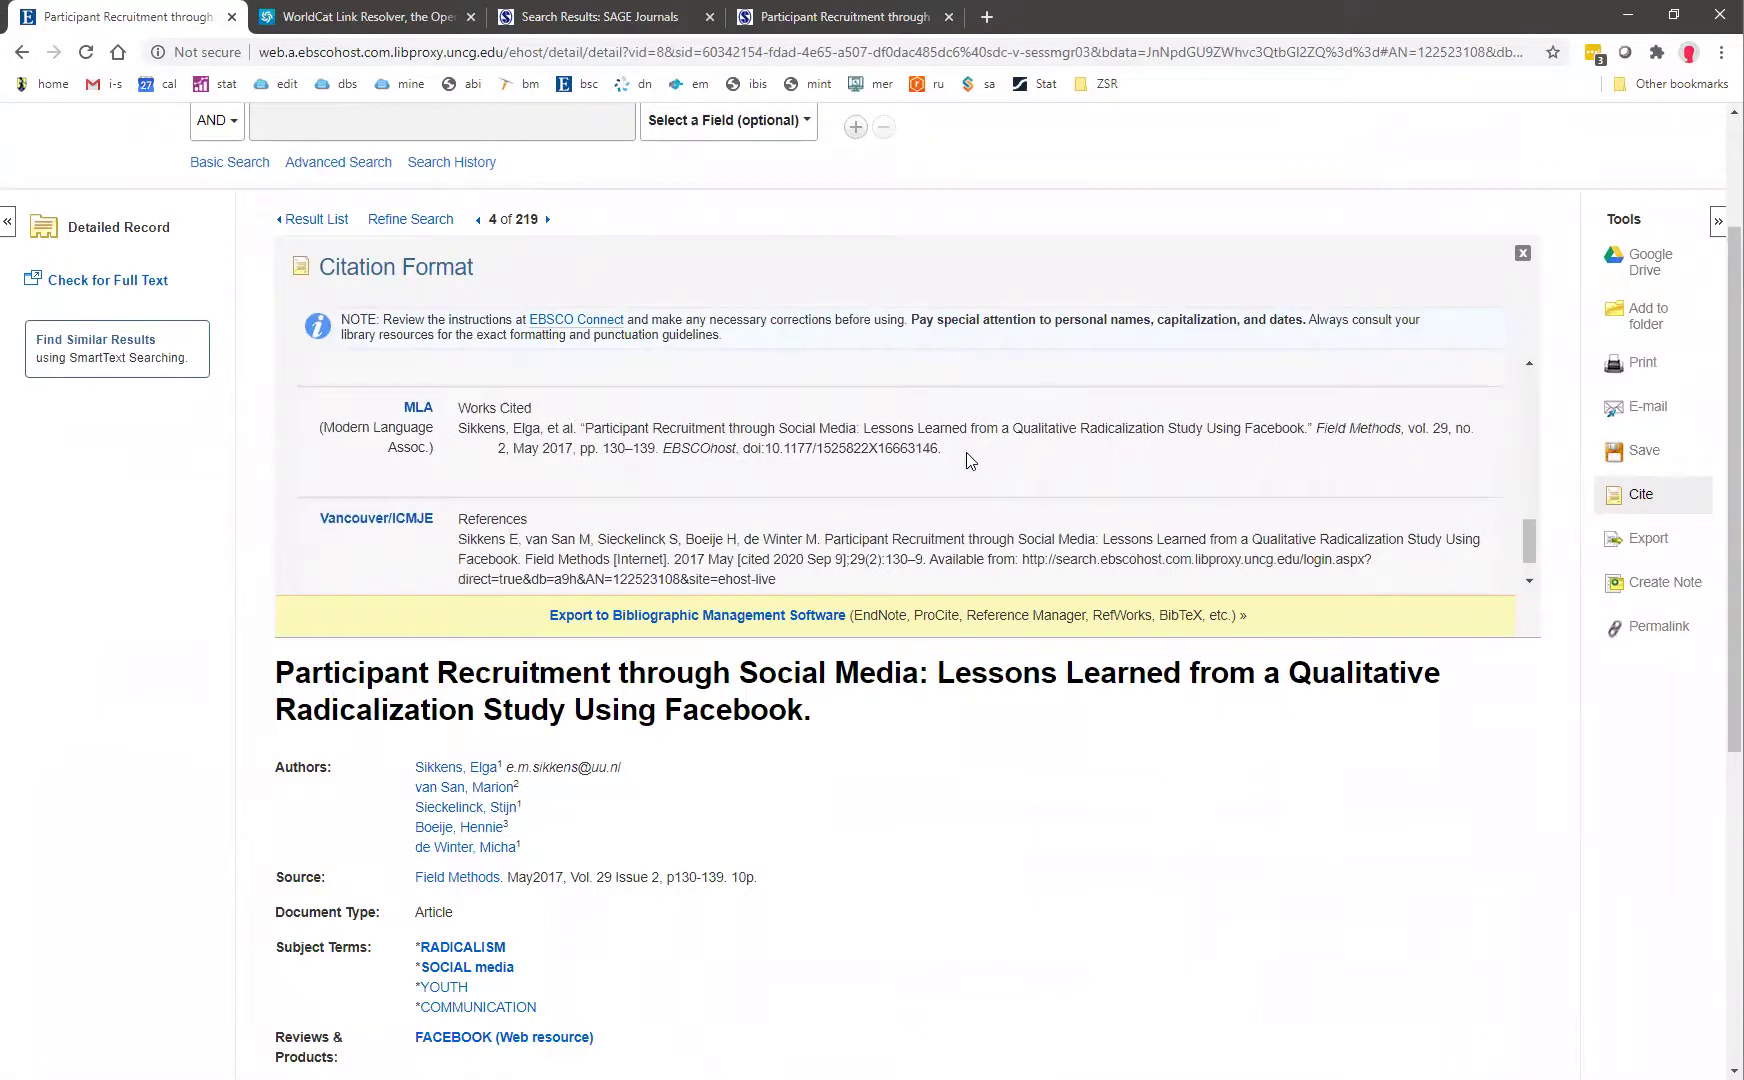
scroll(960, 458, up, 3)
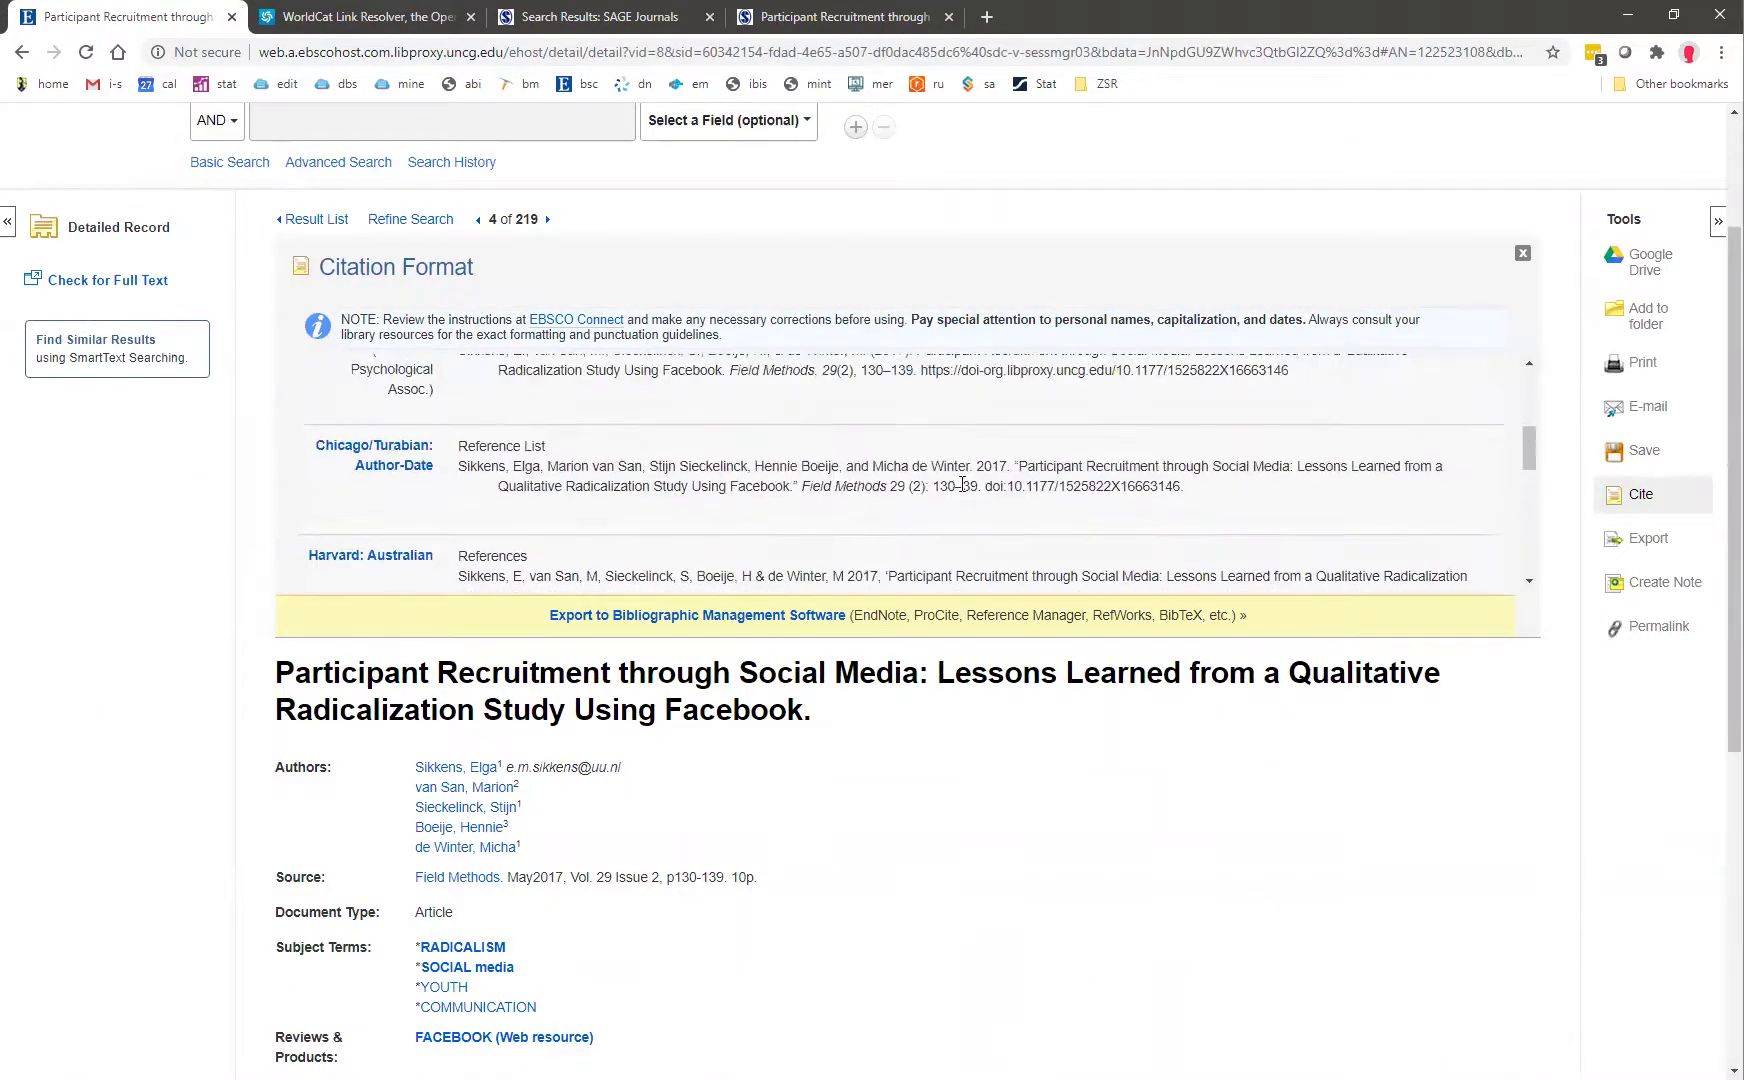
scroll(955, 480, up, 2)
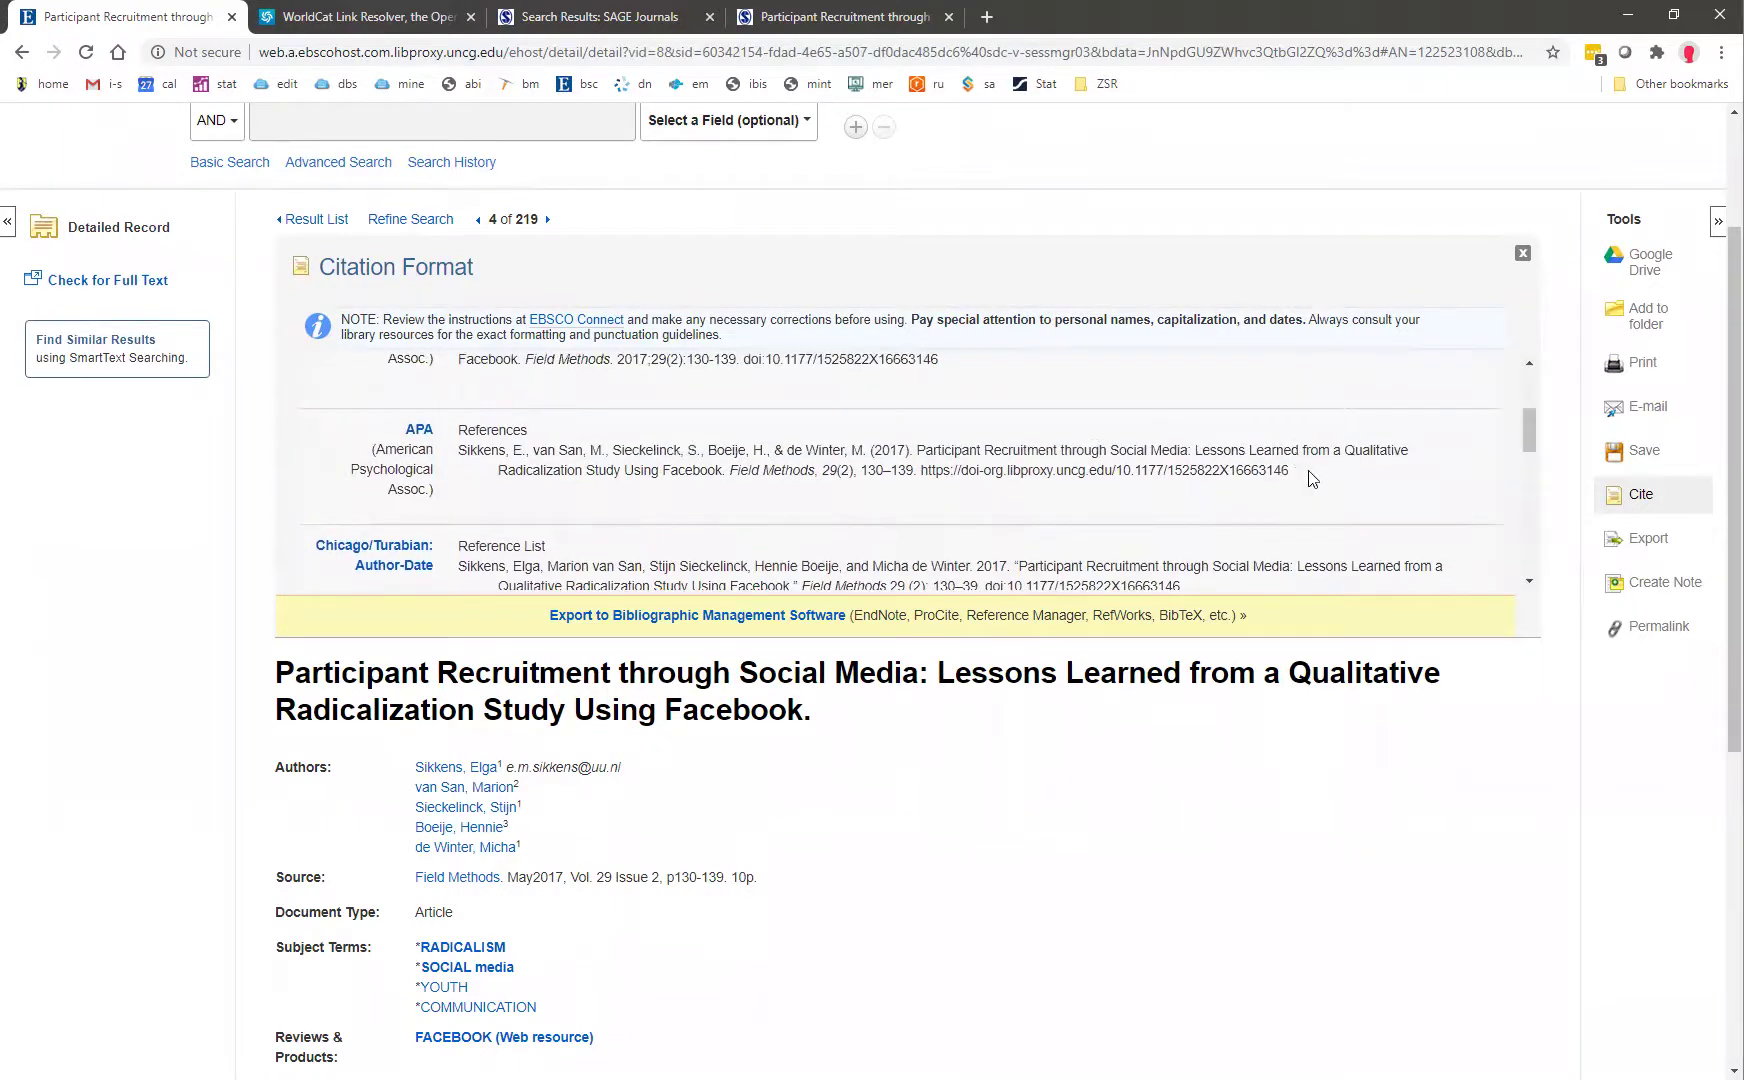
drag(1300, 472, 462, 452)
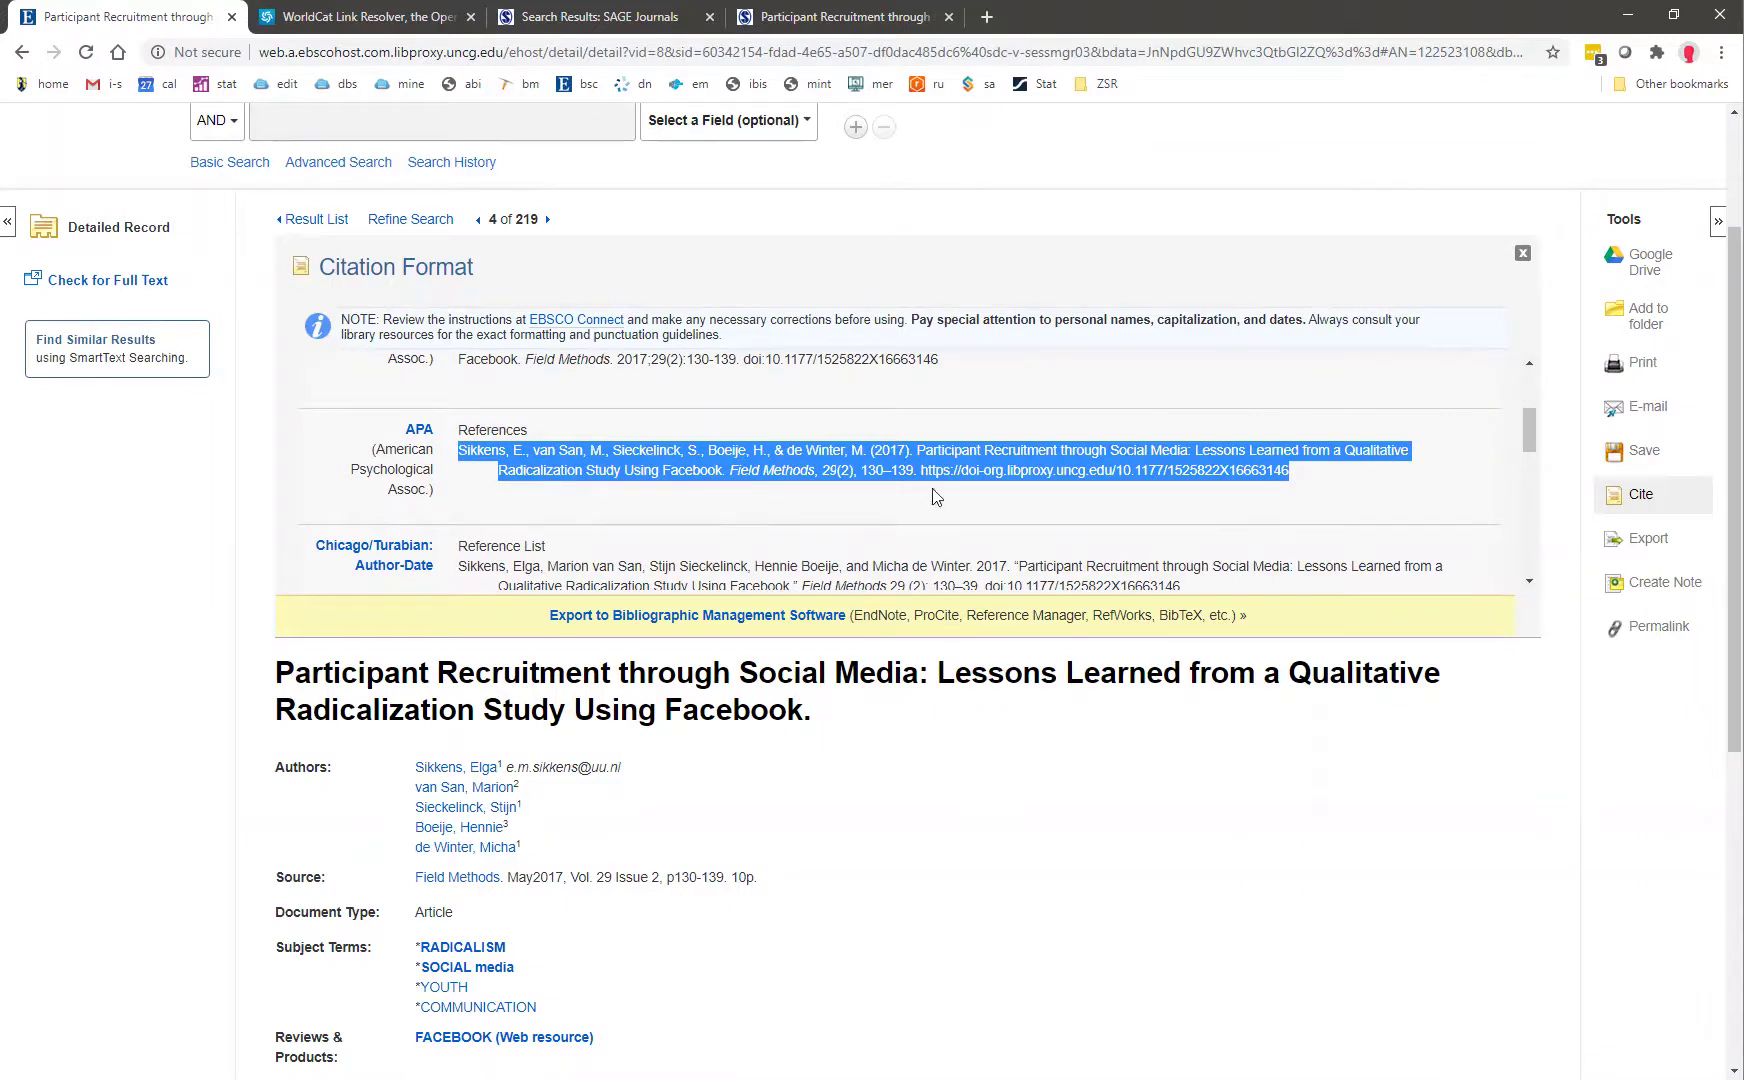
click(992, 466)
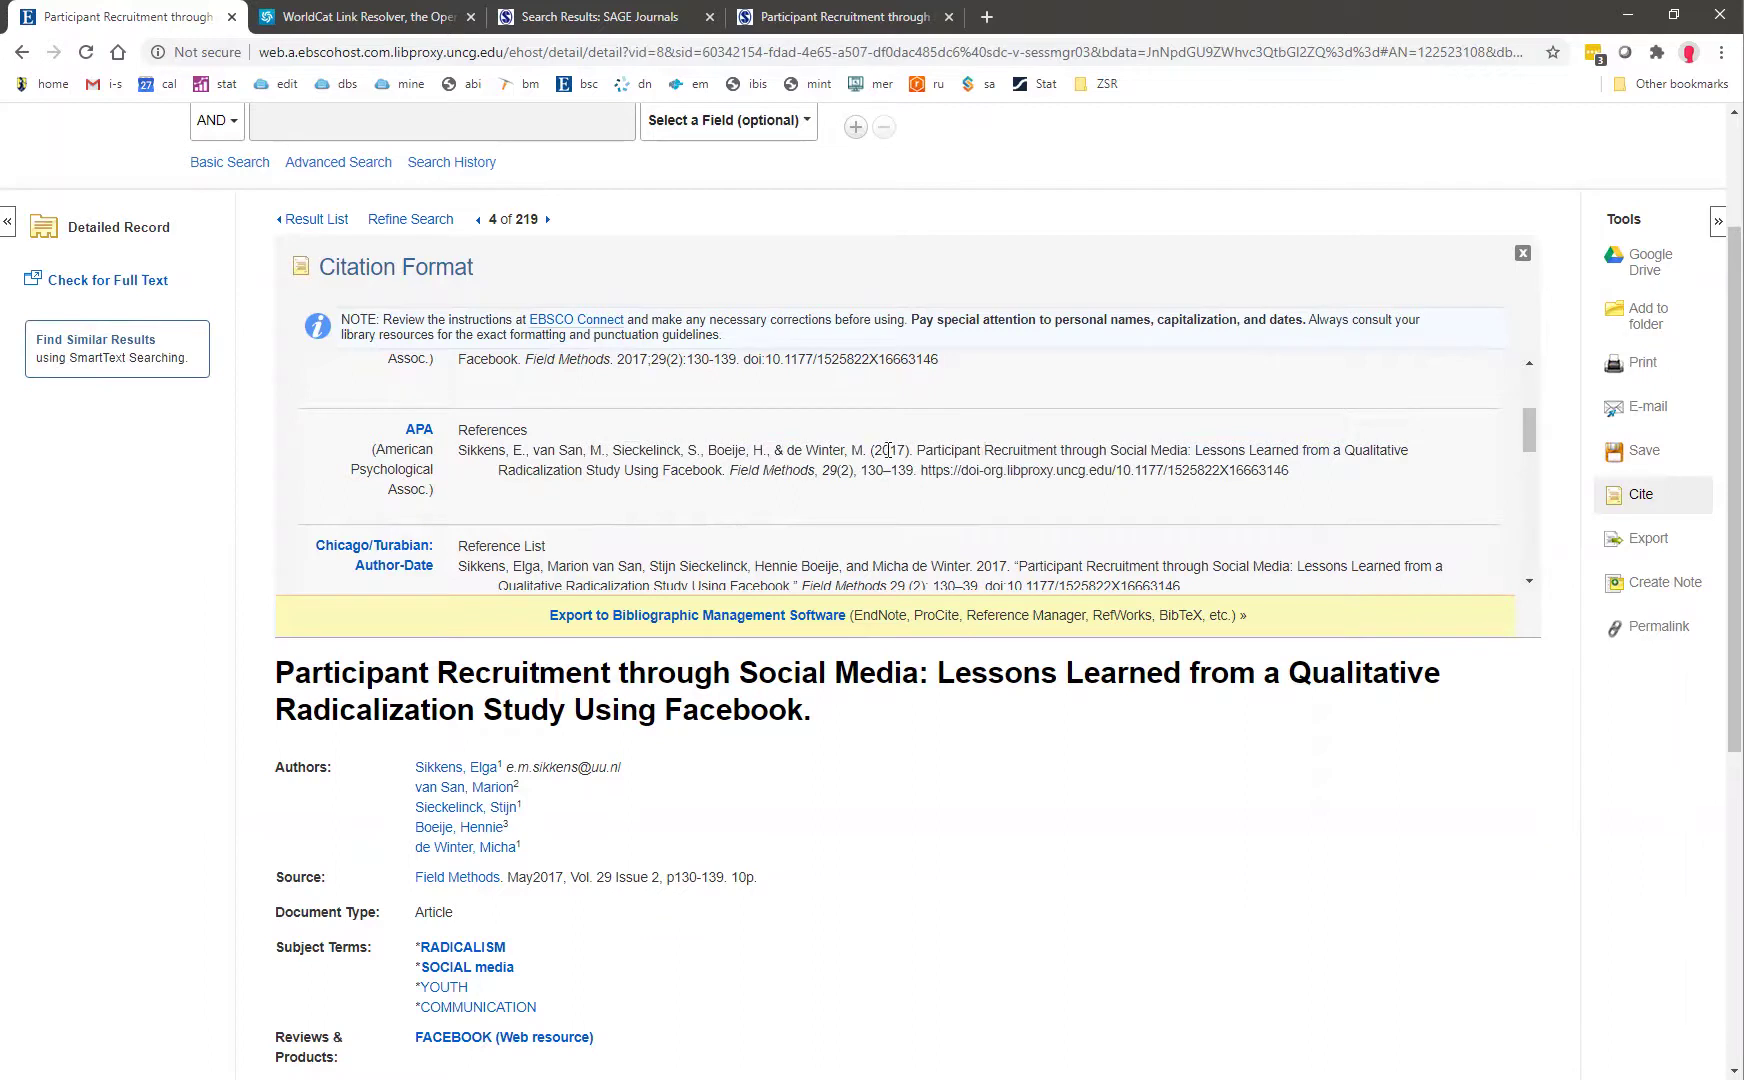
drag(913, 451, 727, 486)
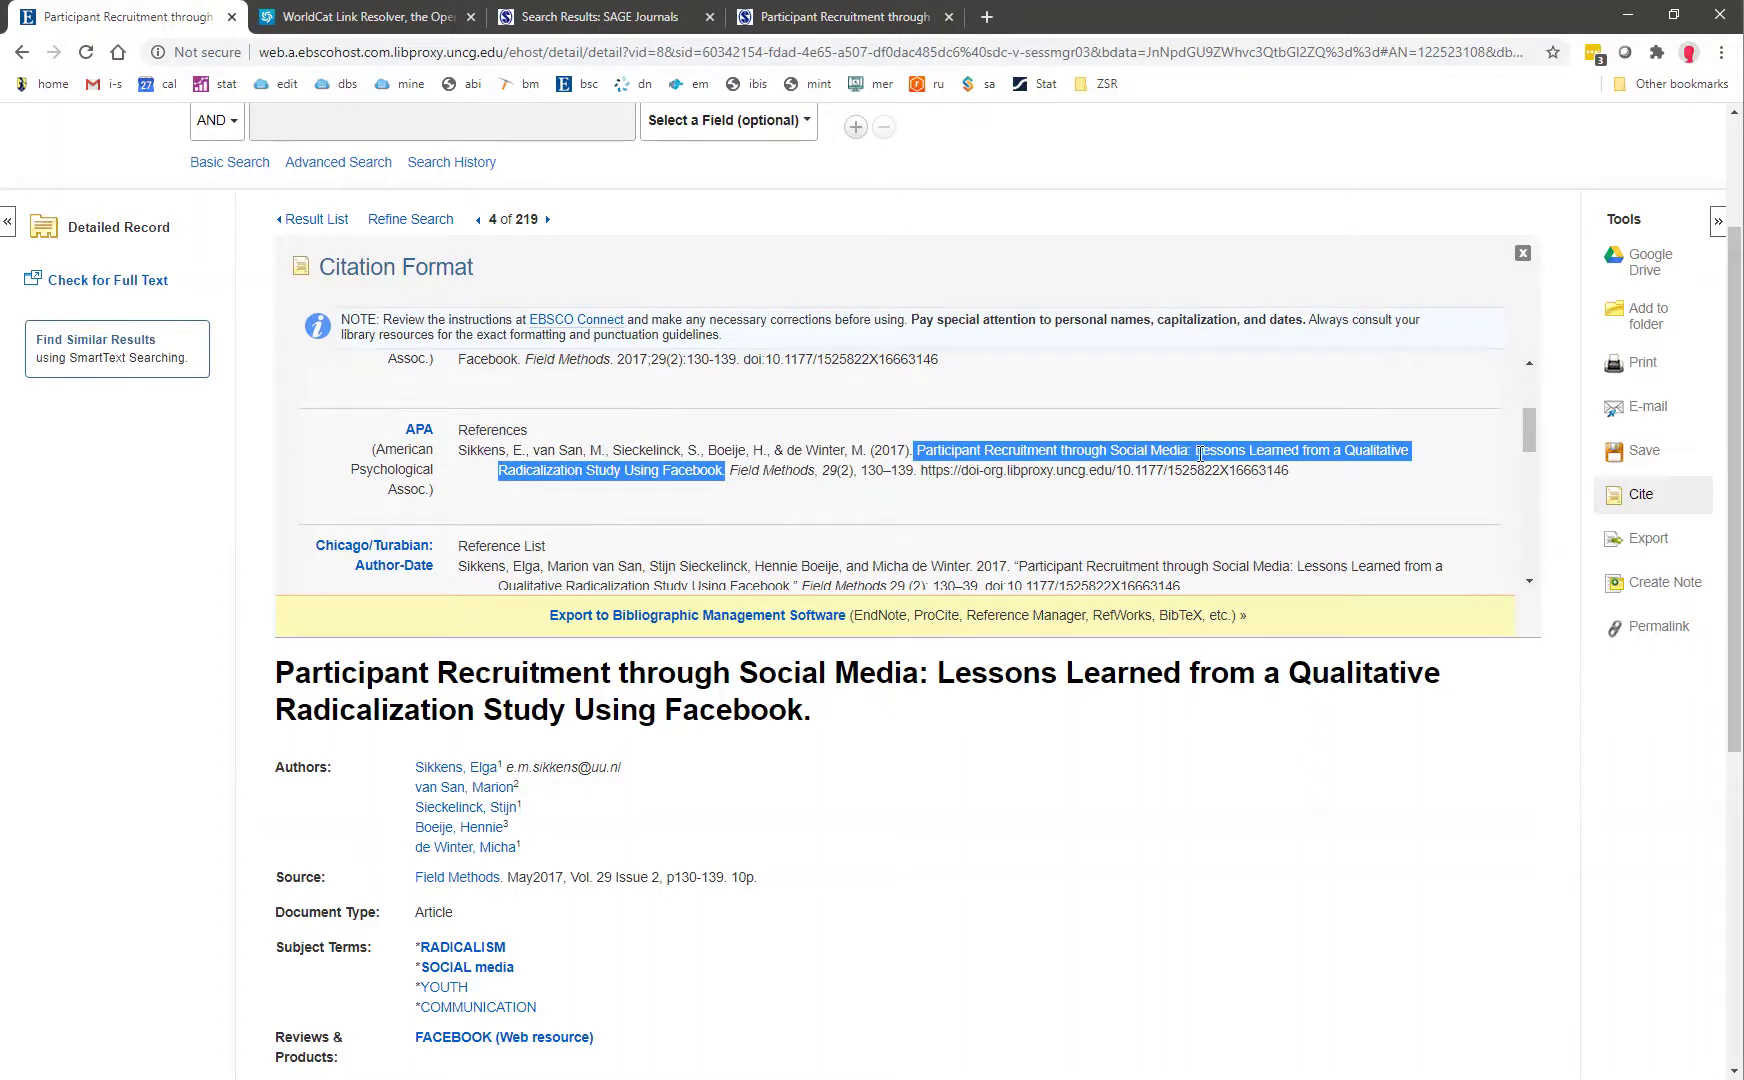
double_click(1200, 452)
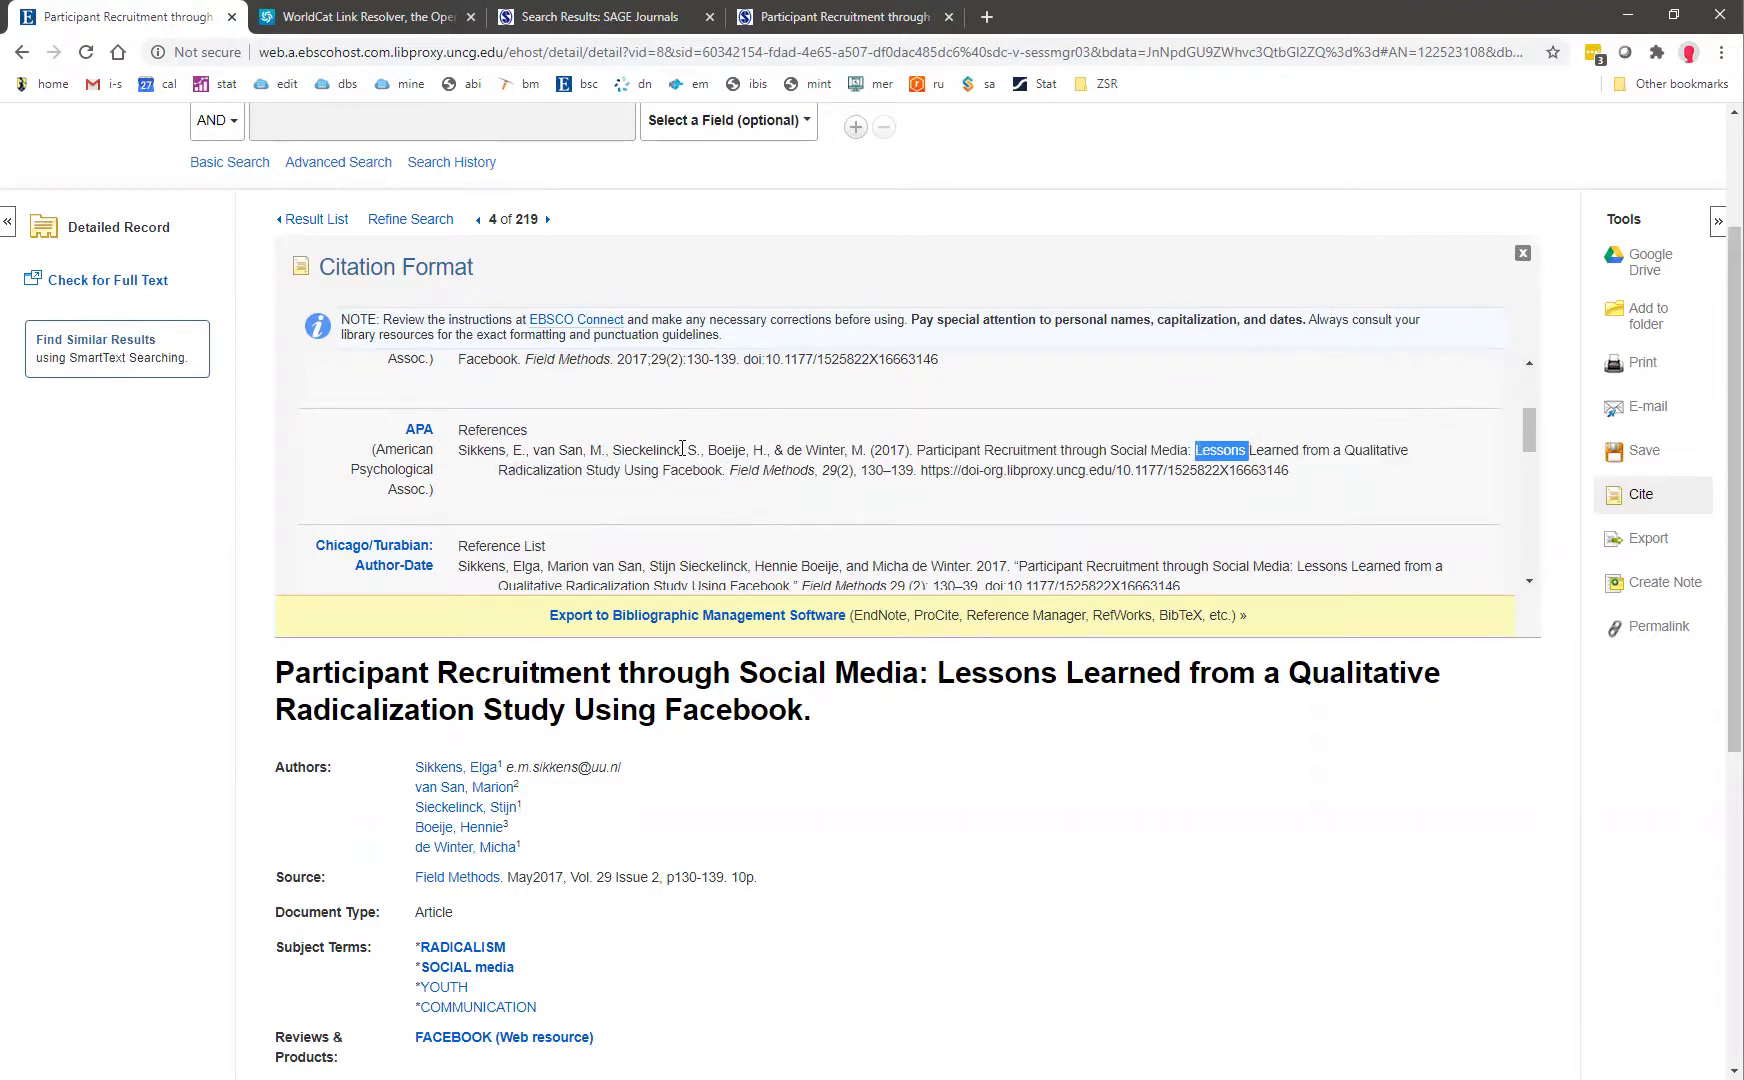
drag(683, 450, 679, 450)
Step: Display the article's permalink and select the entire URL for copying
click(1645, 630)
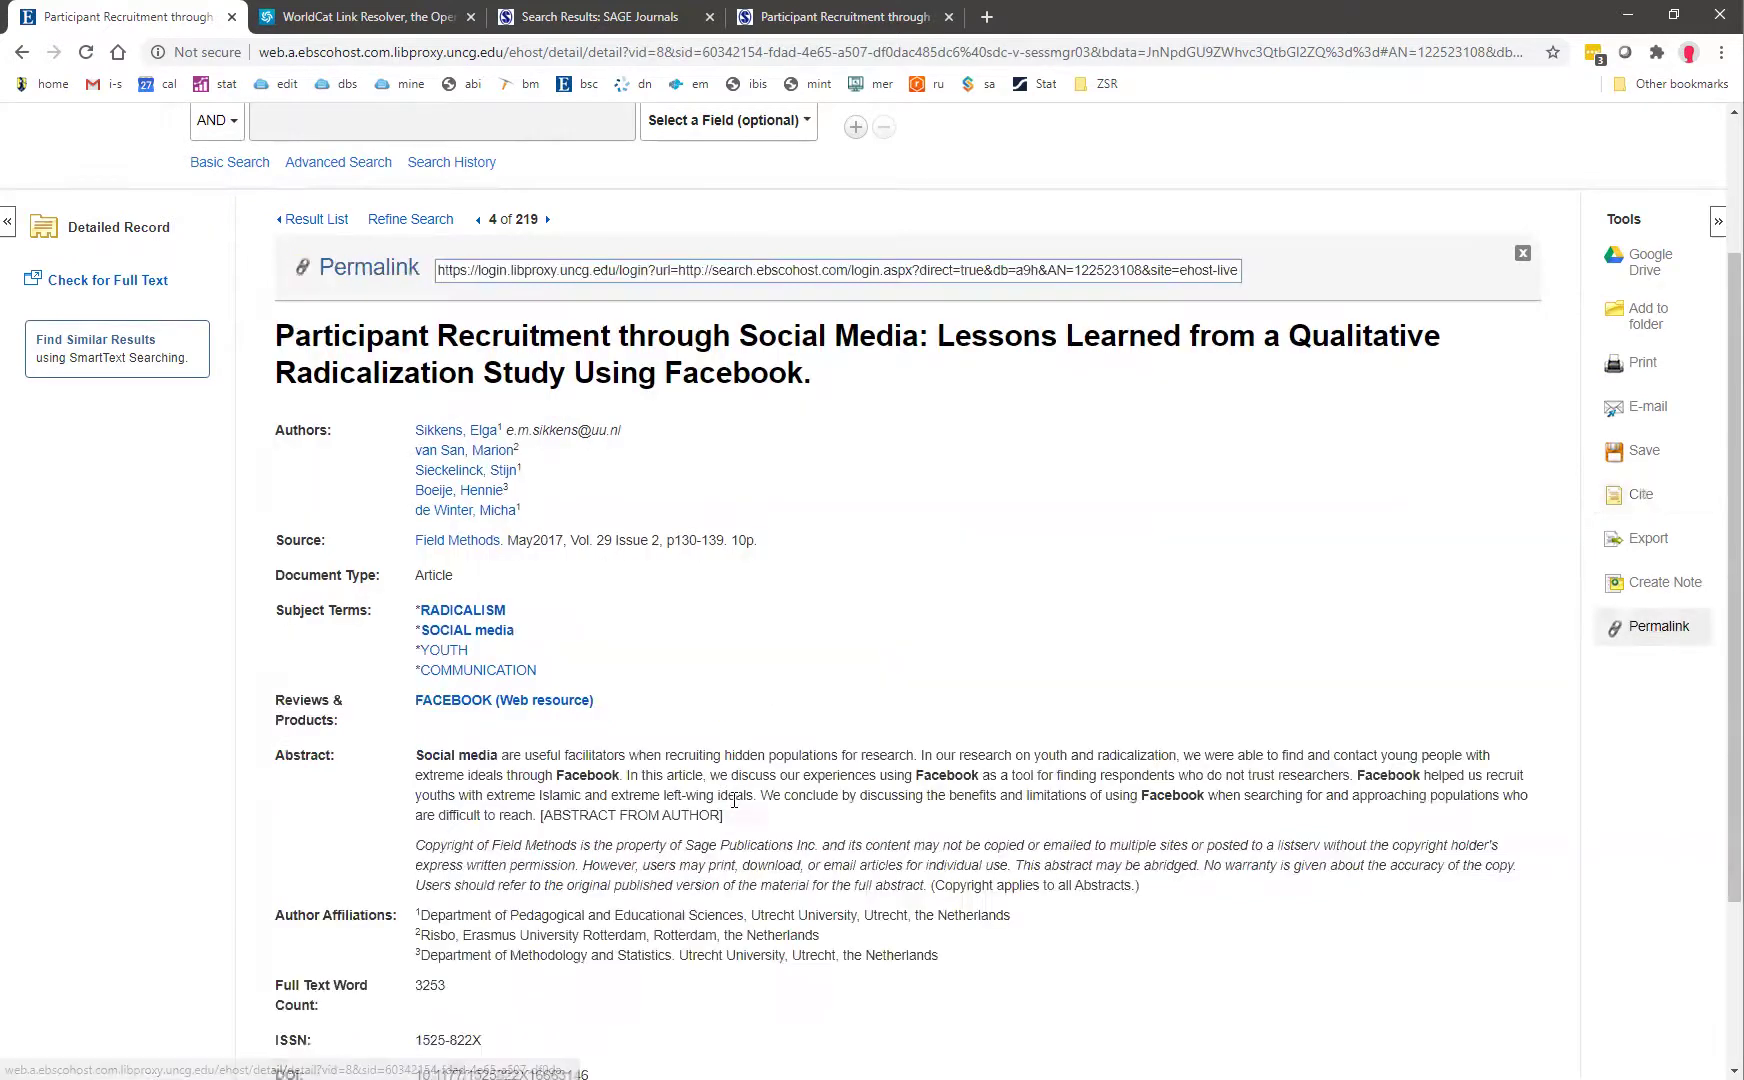
click(608, 275)
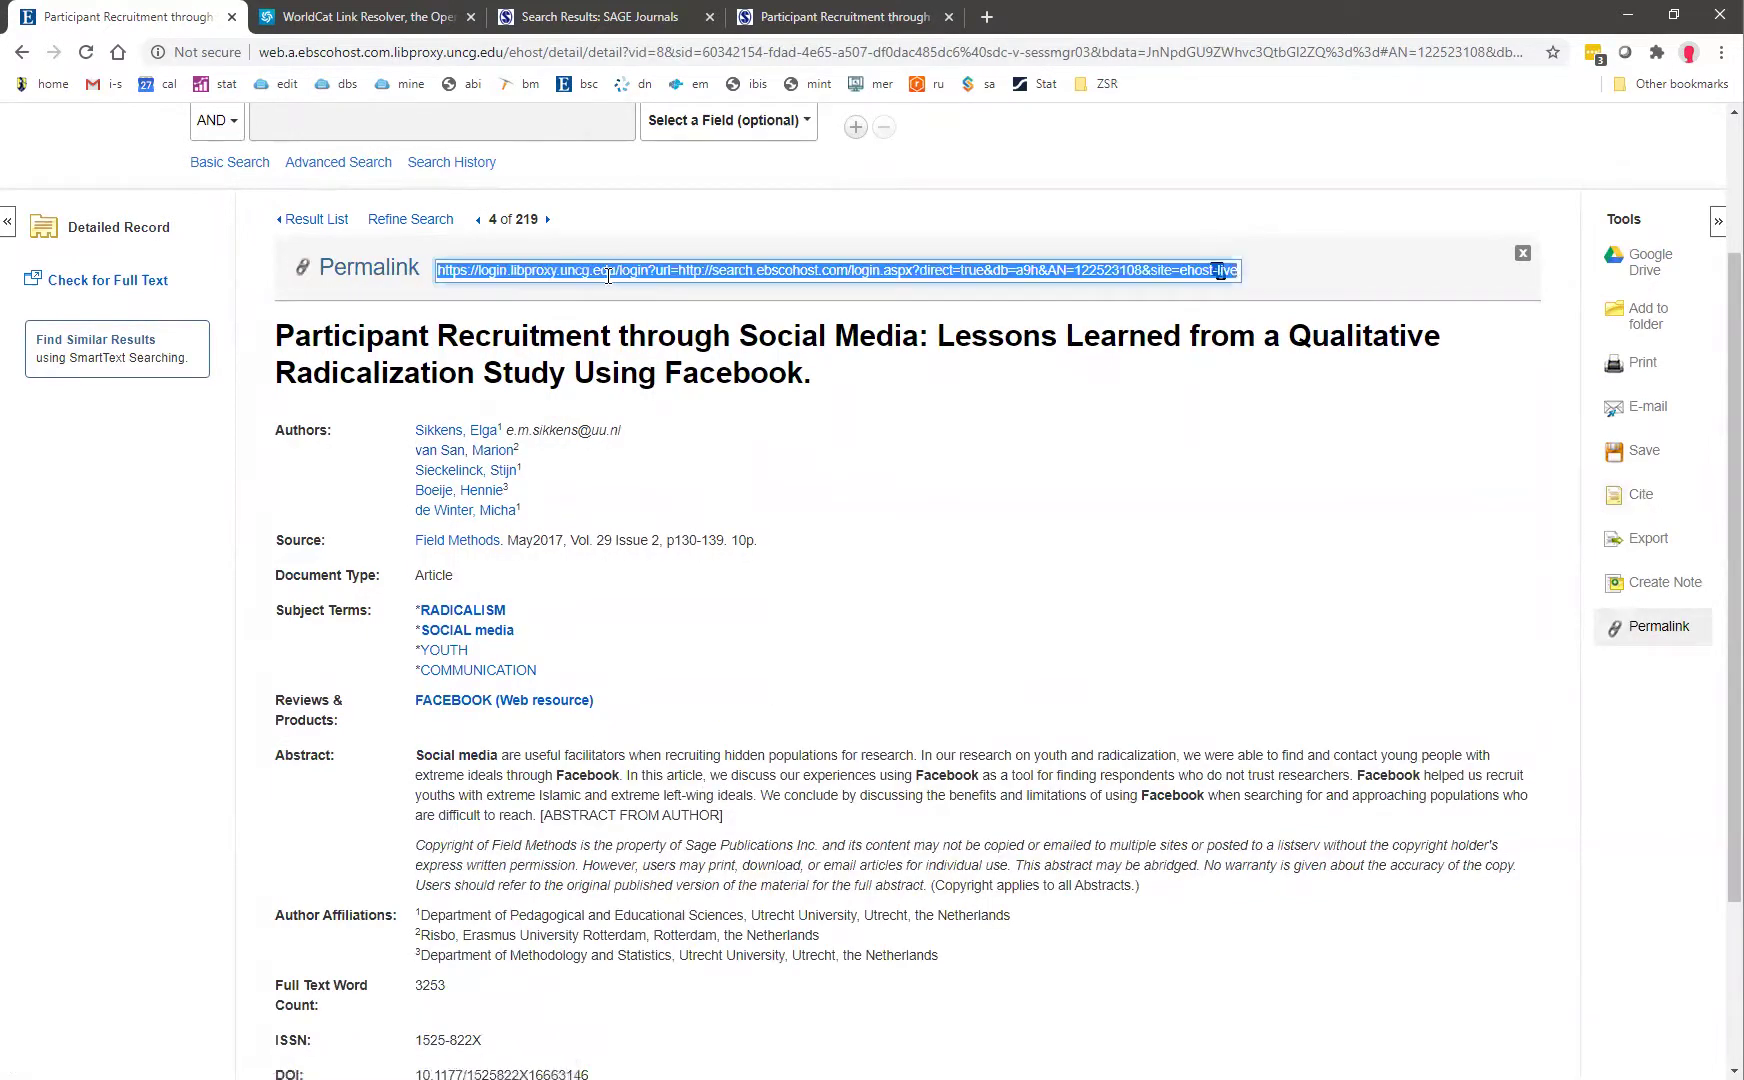
click(752, 271)
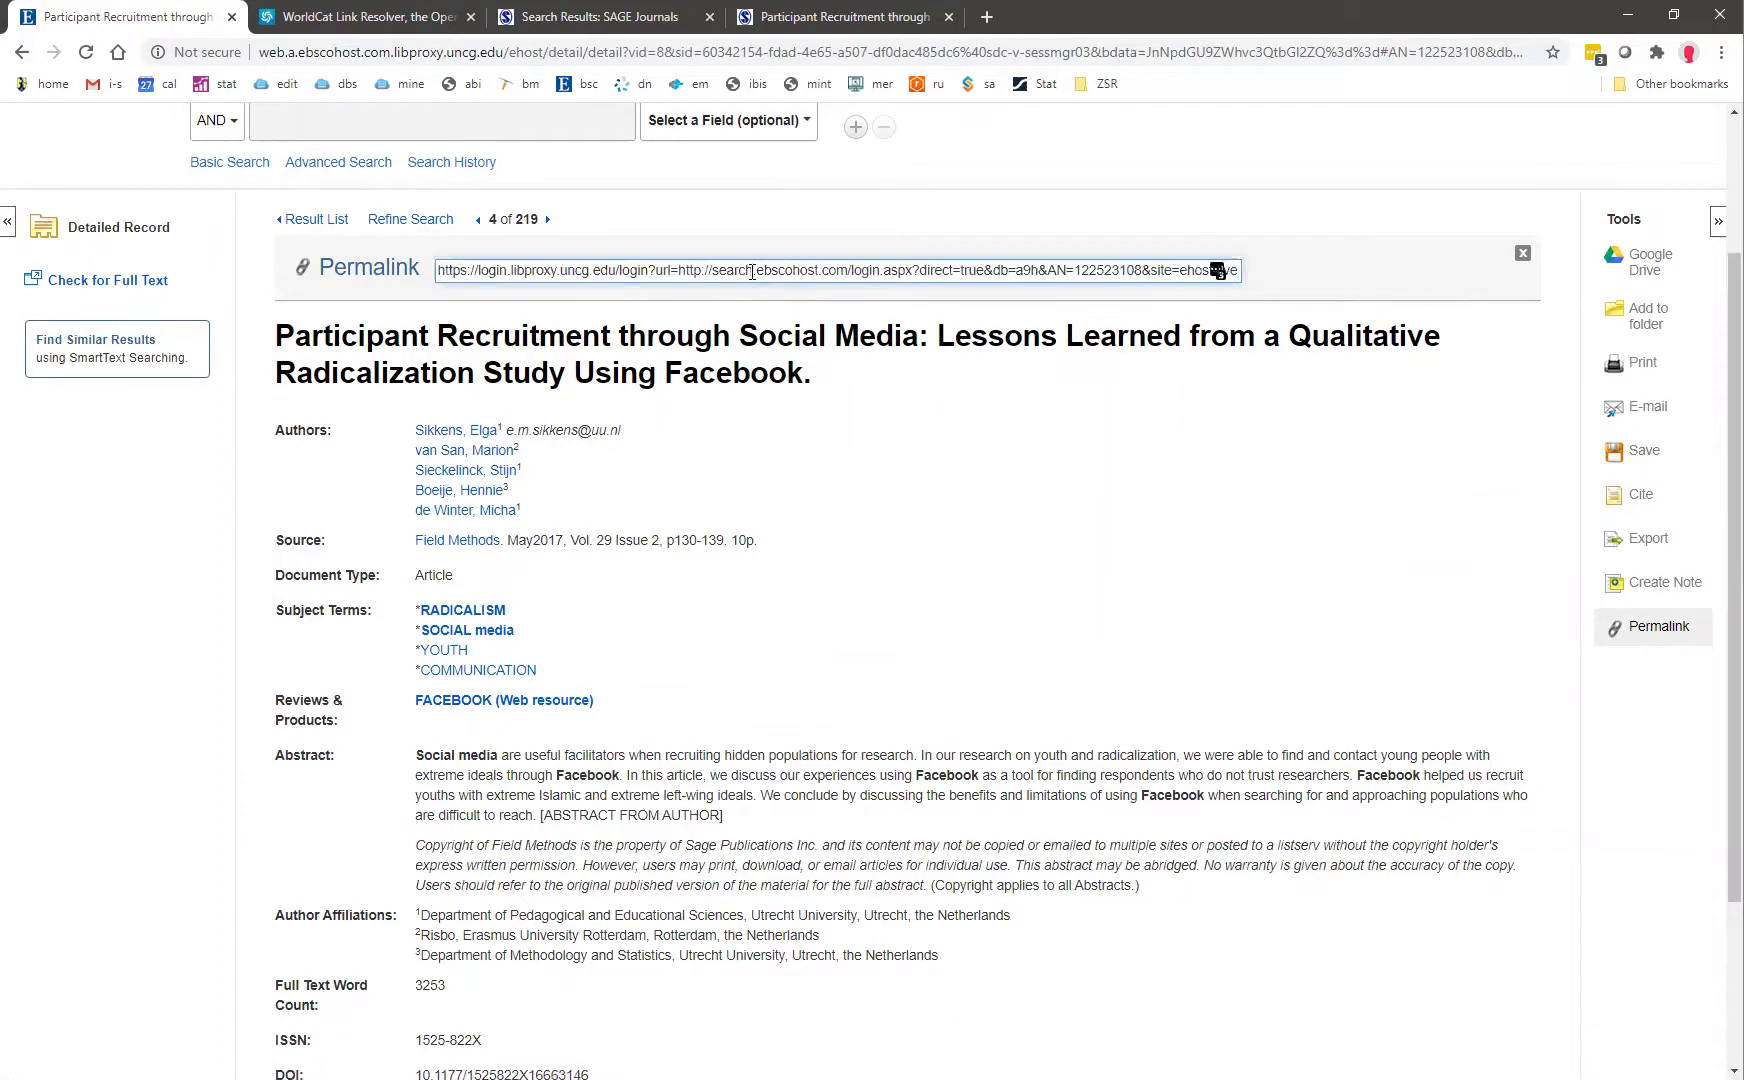
key(ctrl+a)
click(752, 271)
drag(509, 270, 558, 277)
key(ctrl+a)
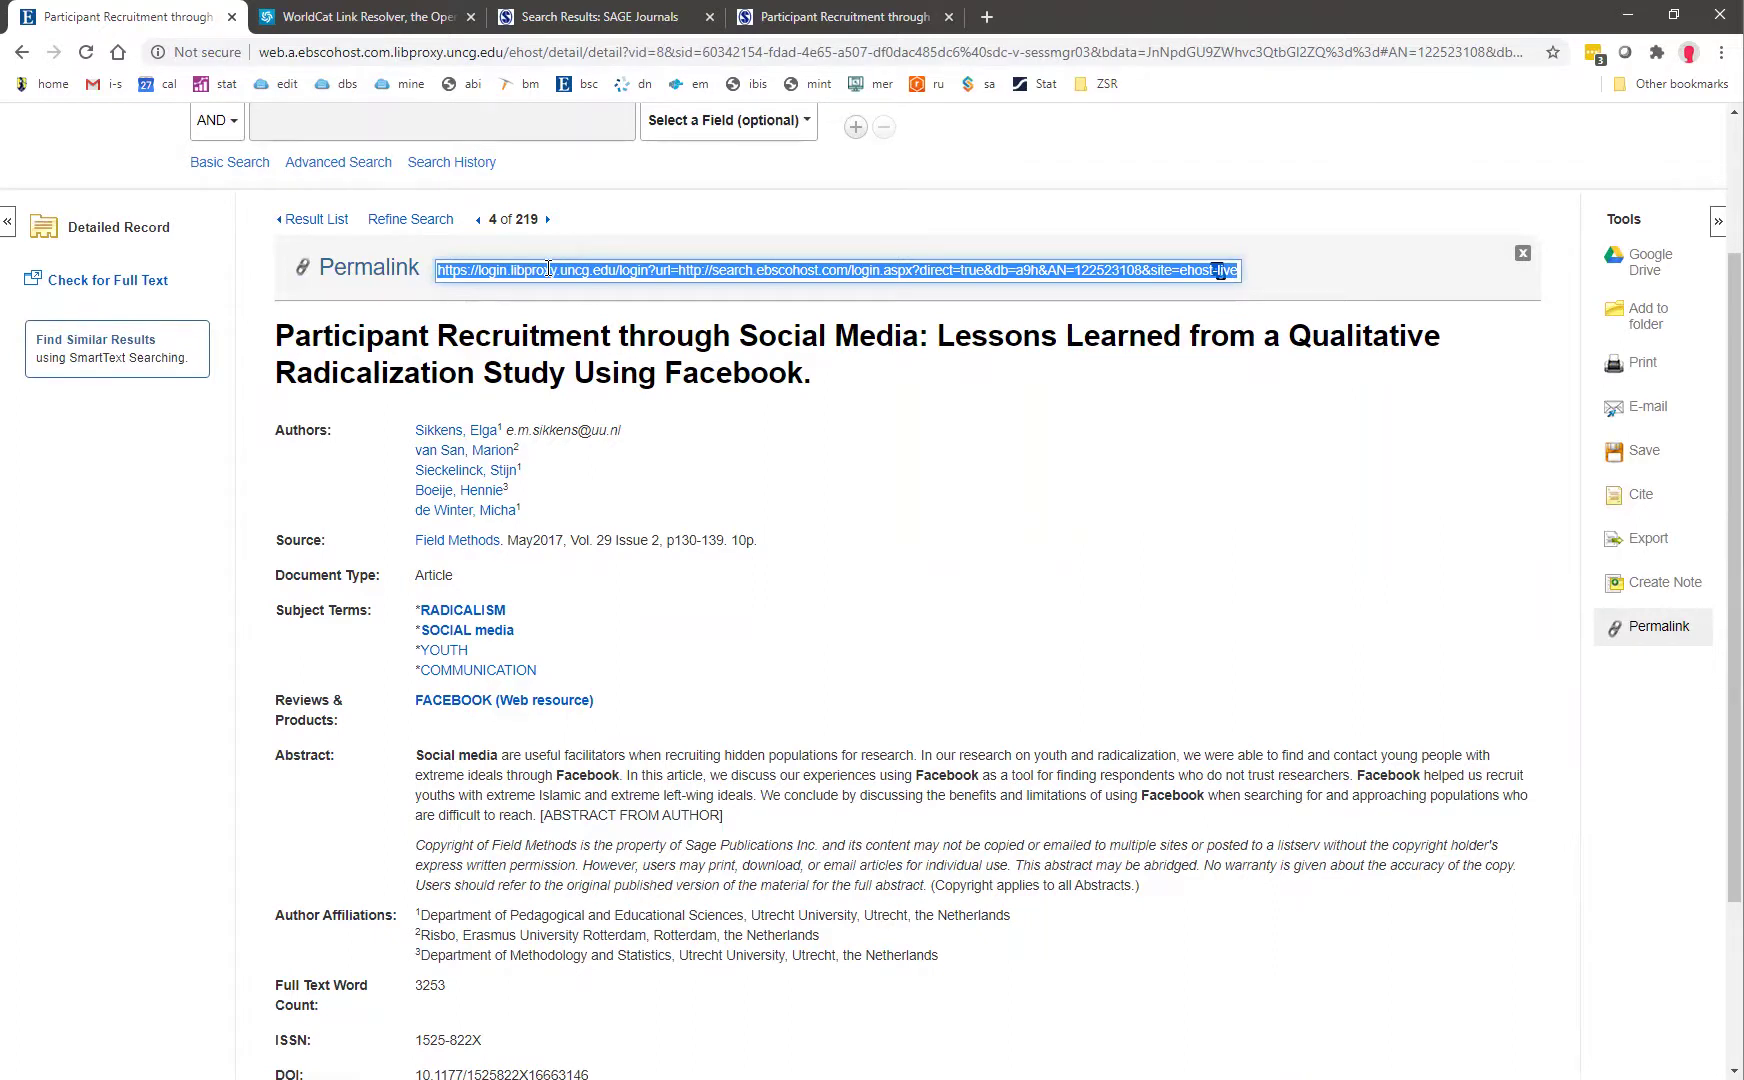
Step: Return to the results for social media OR facebook AND extremism and open the record of "Facebook in fight against extremism"
right_click(22, 52)
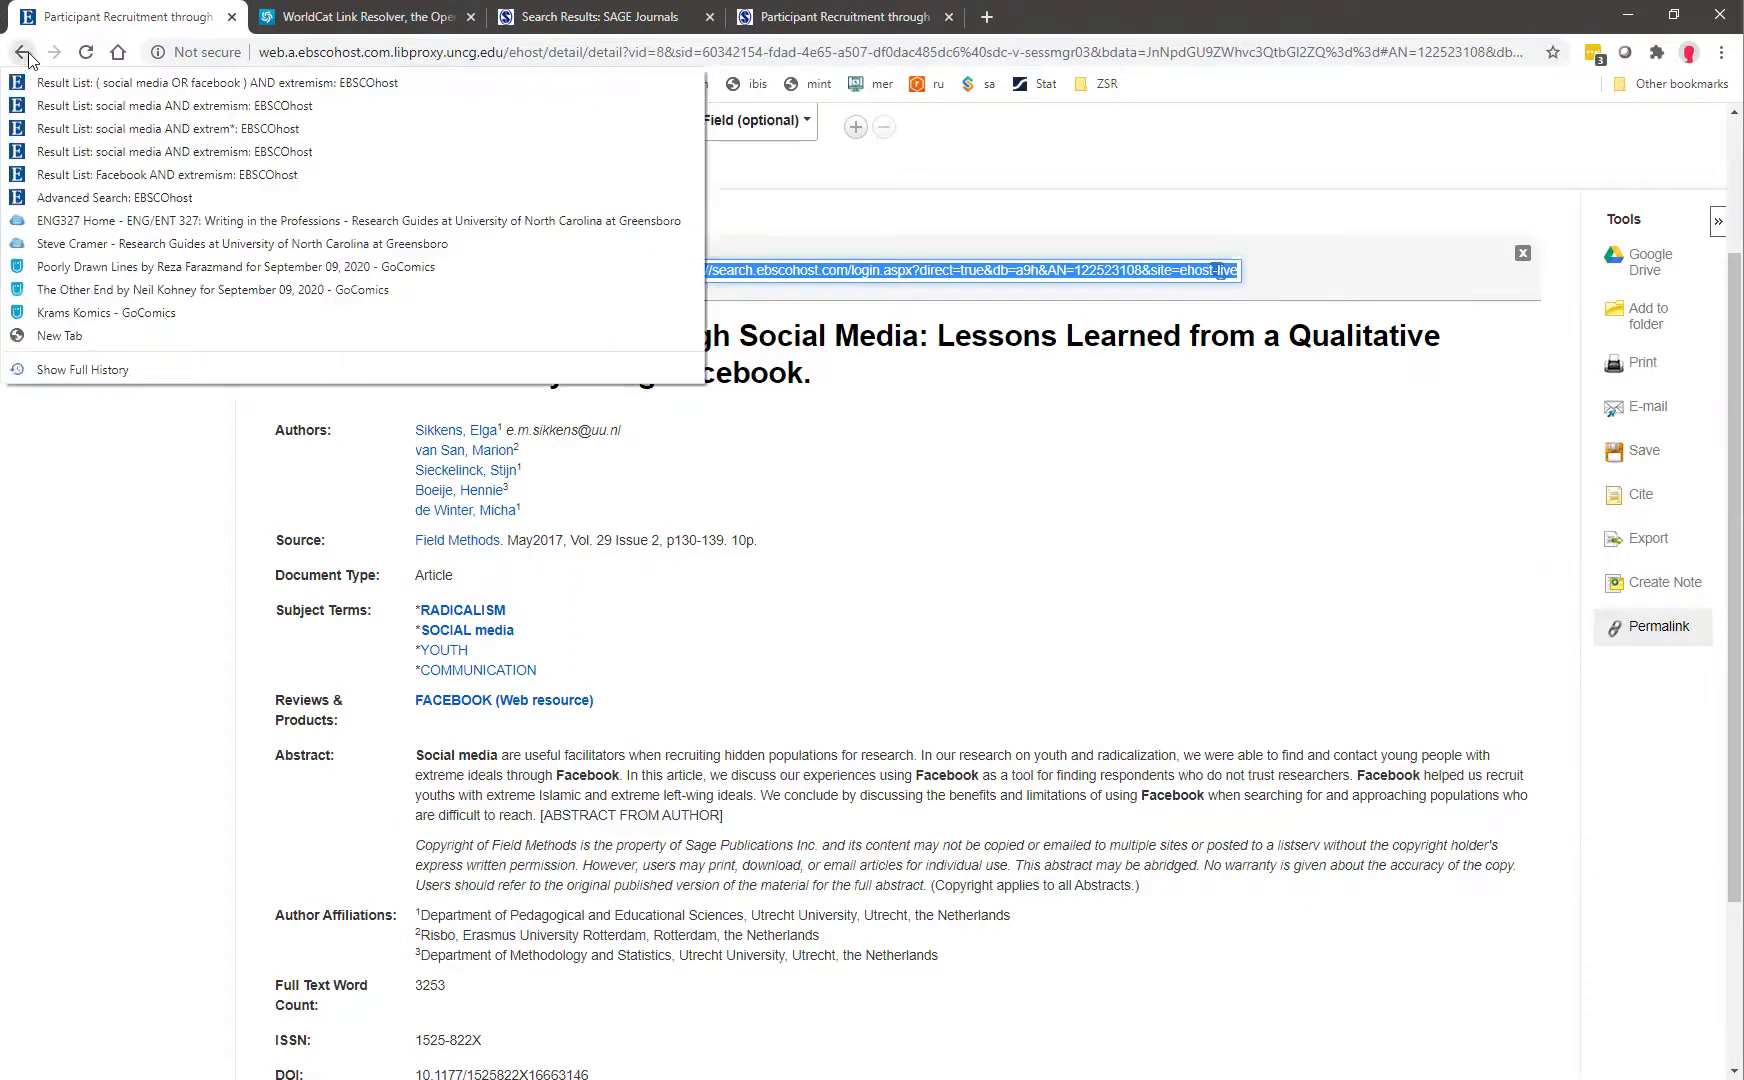
click(117, 174)
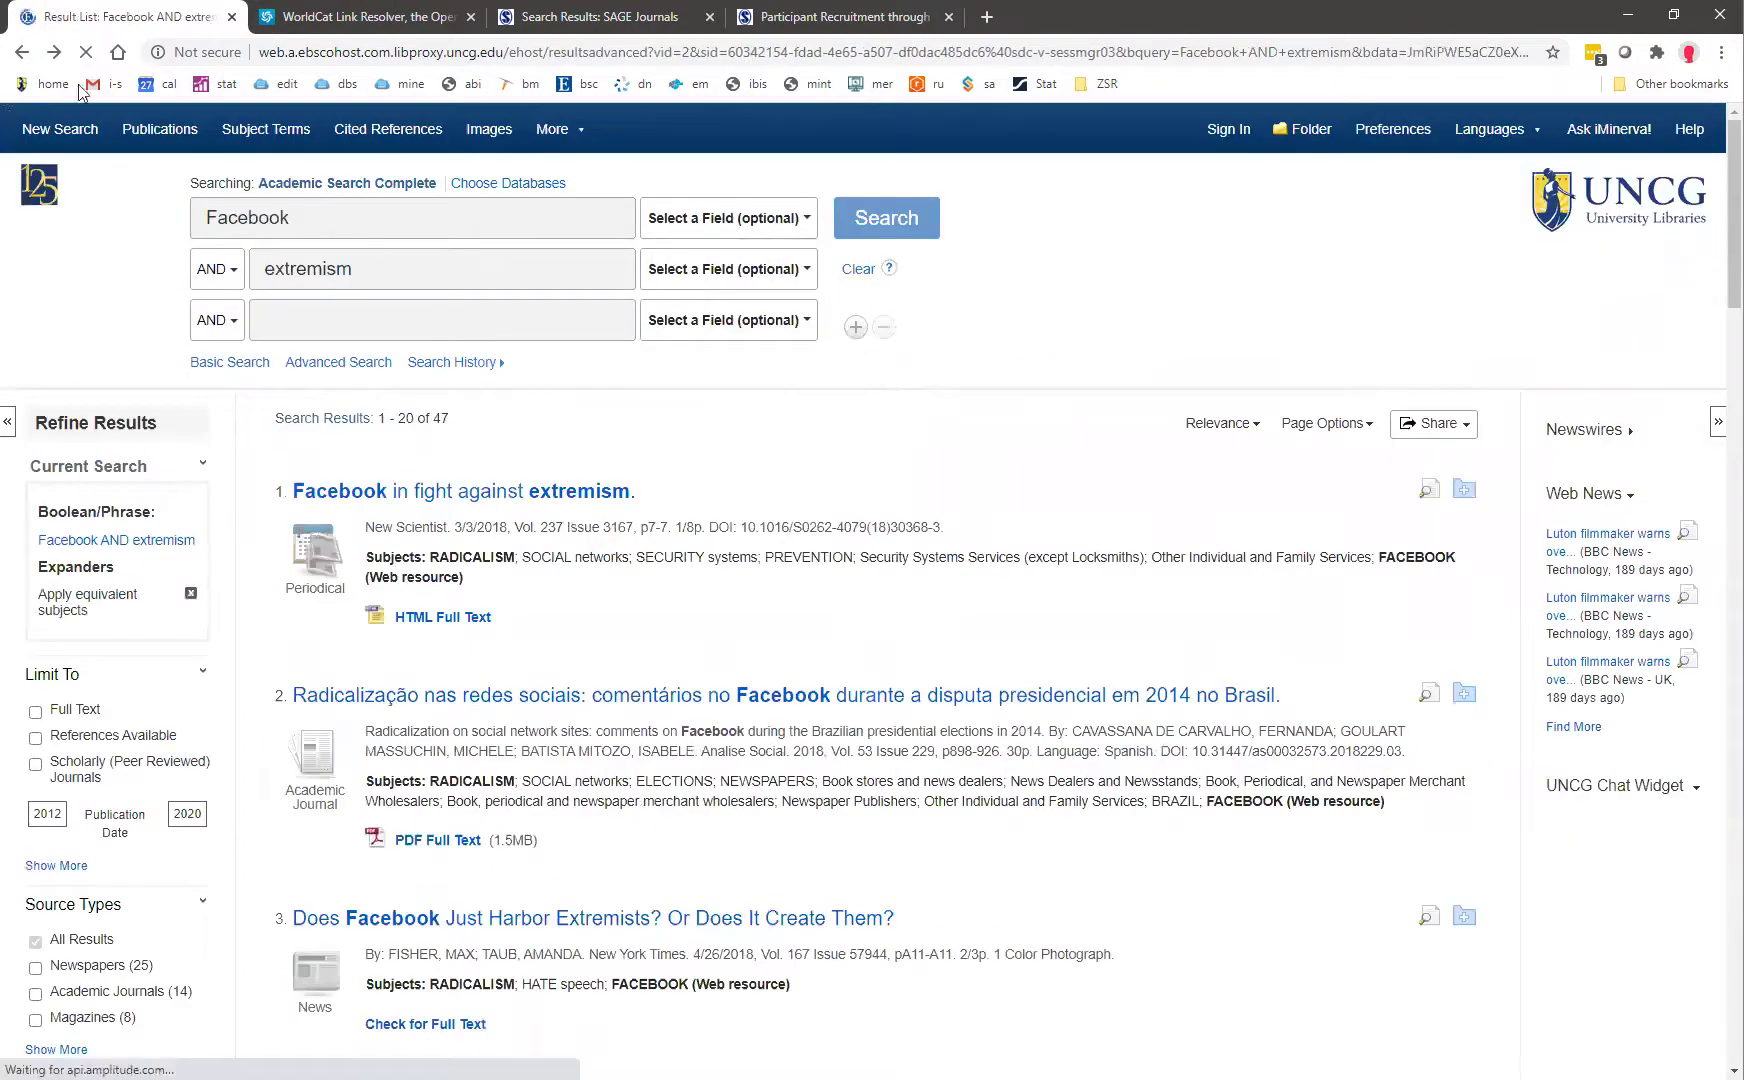
click(54, 52)
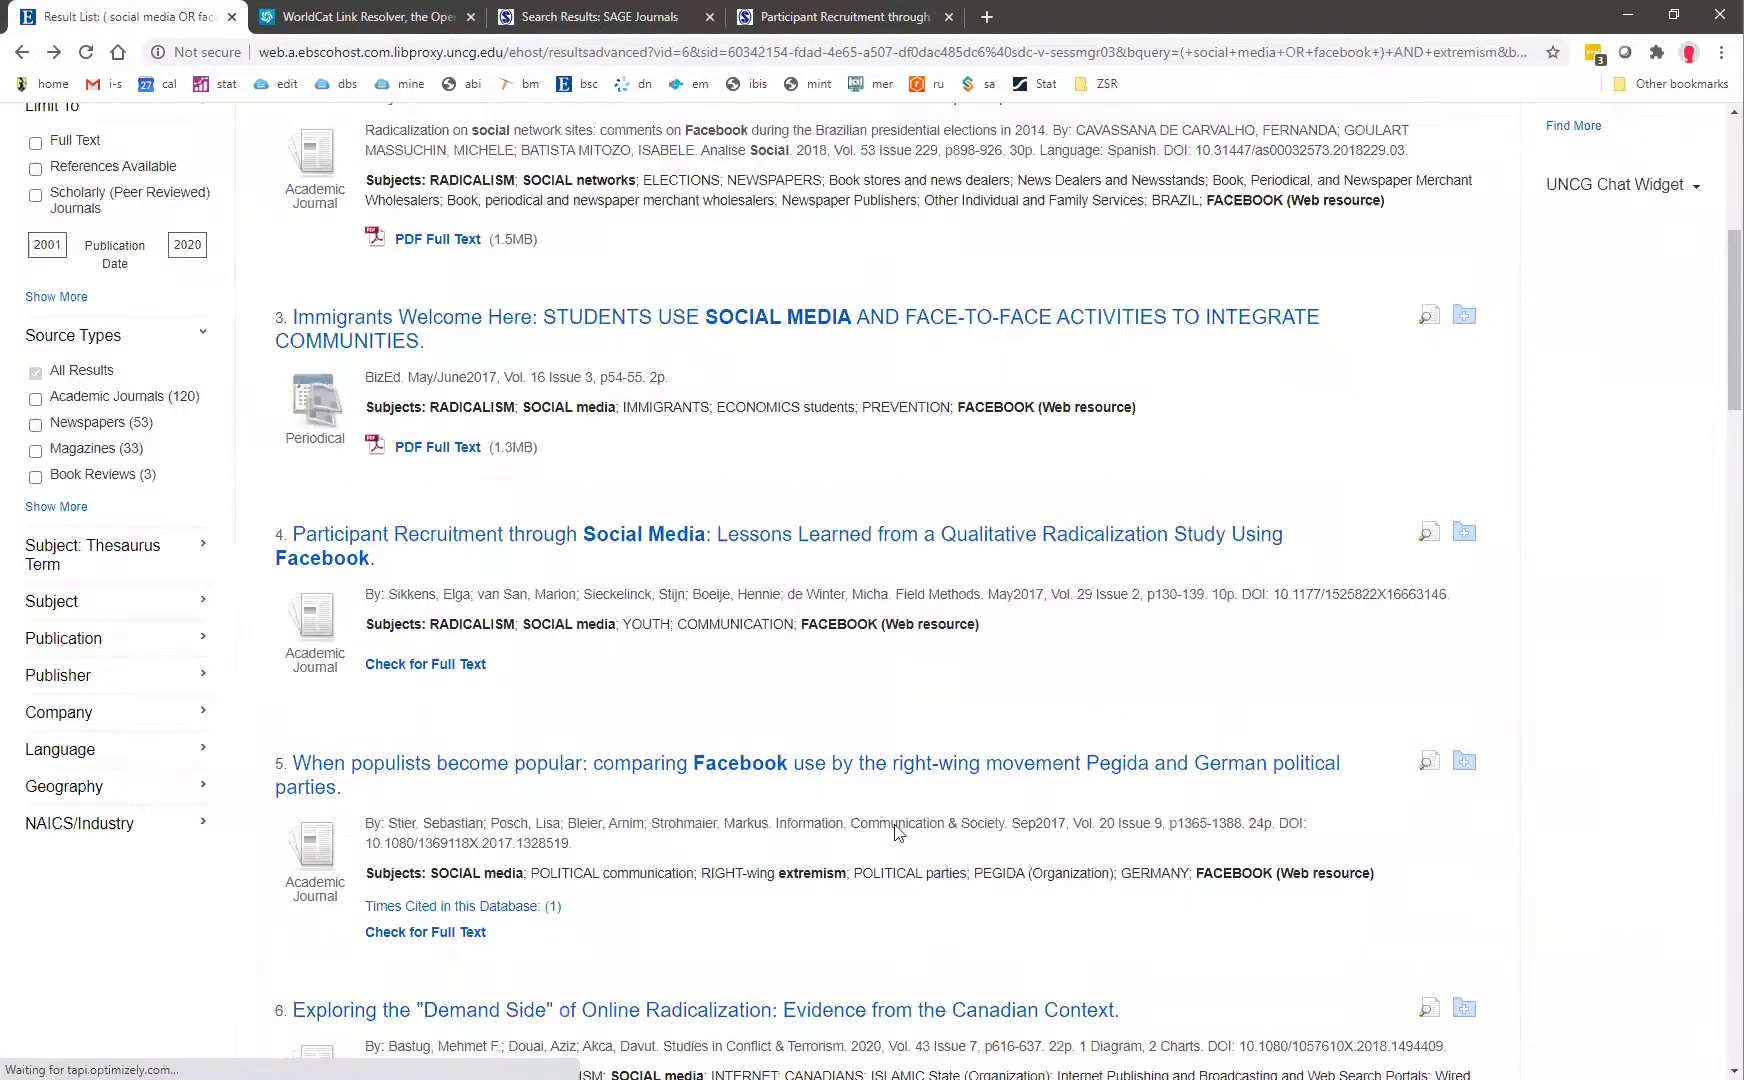
click(470, 282)
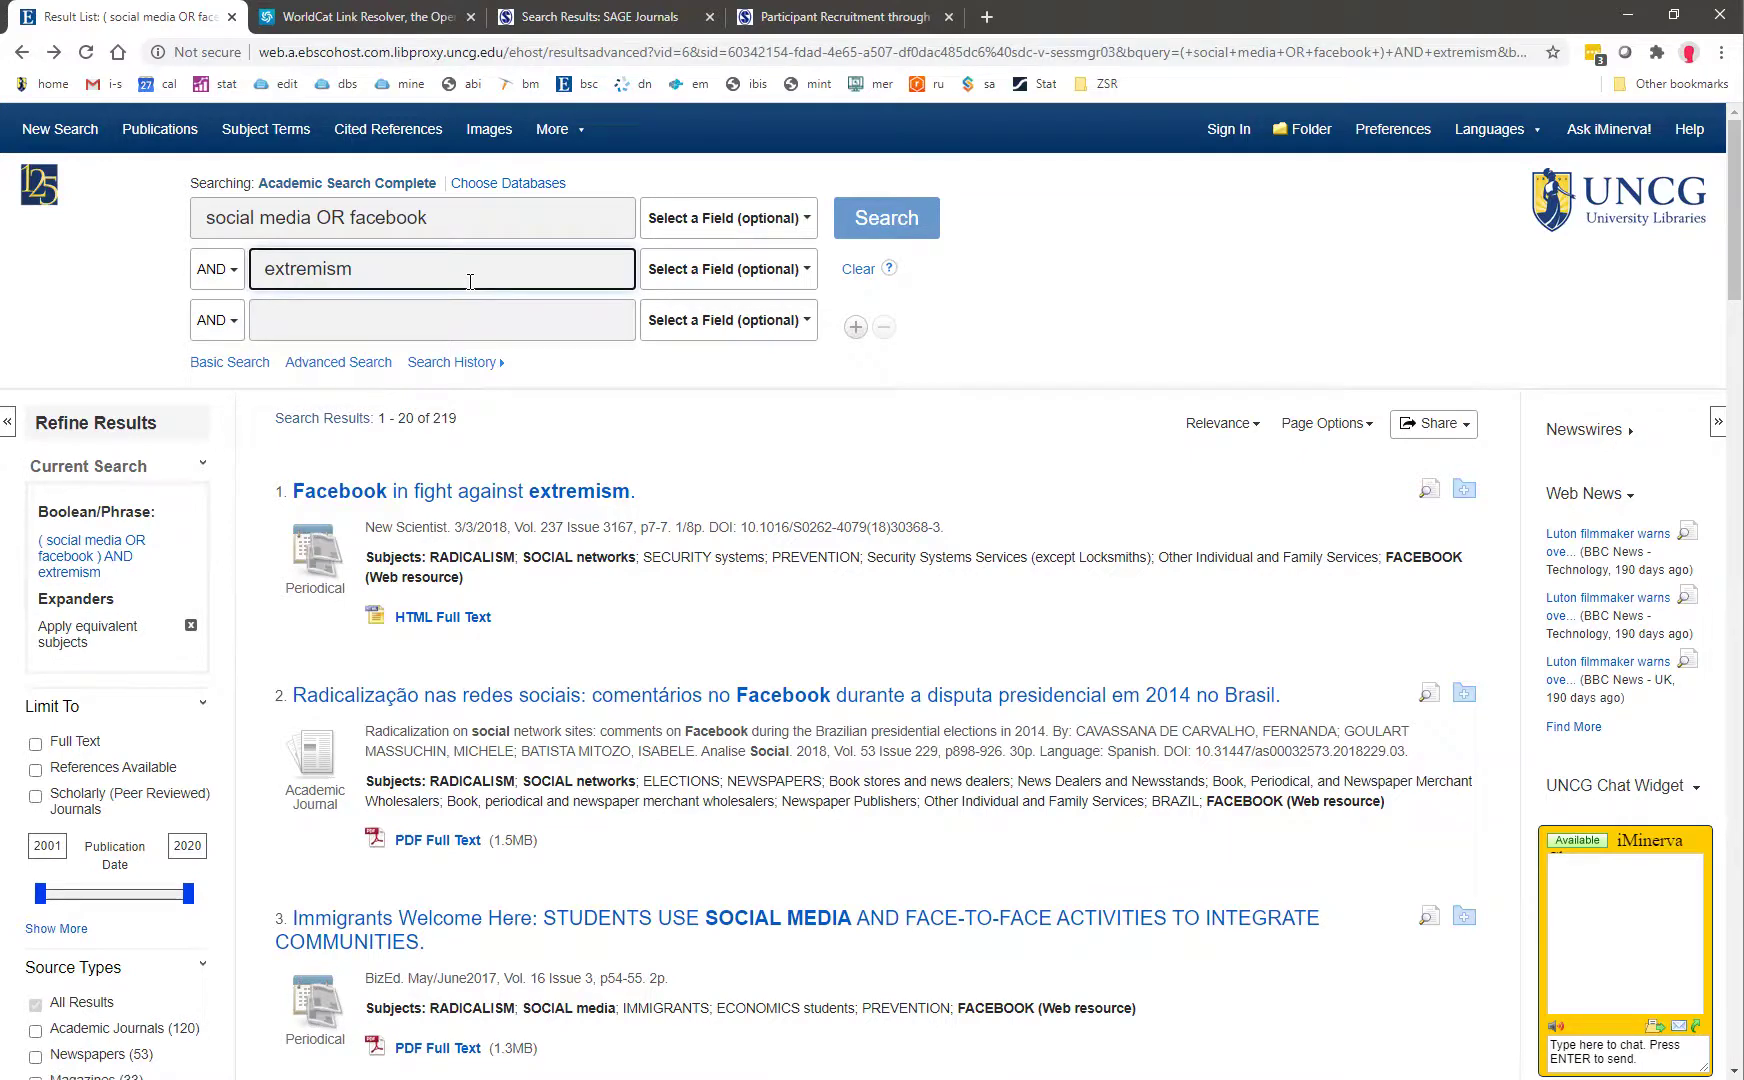
click(462, 495)
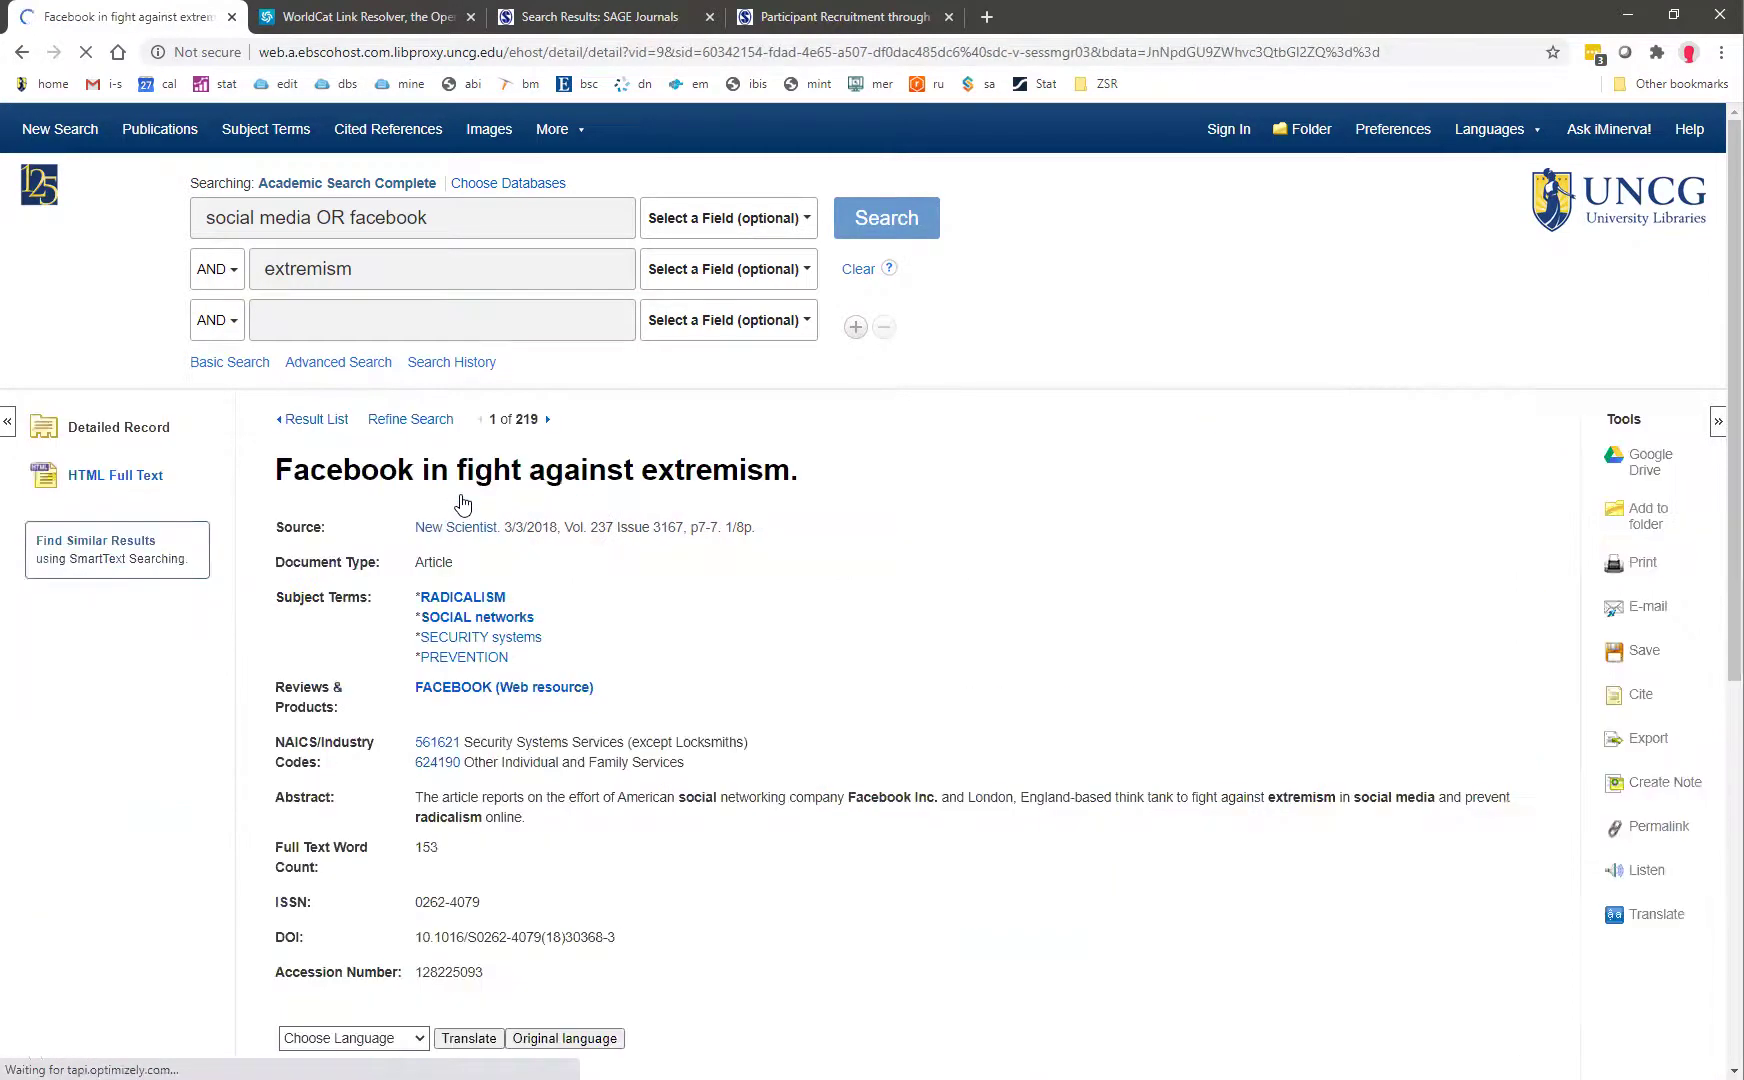
Step: Go back to the ENG327 Home research guide and view its Evaluating Sources page
right_click(20, 58)
click(116, 227)
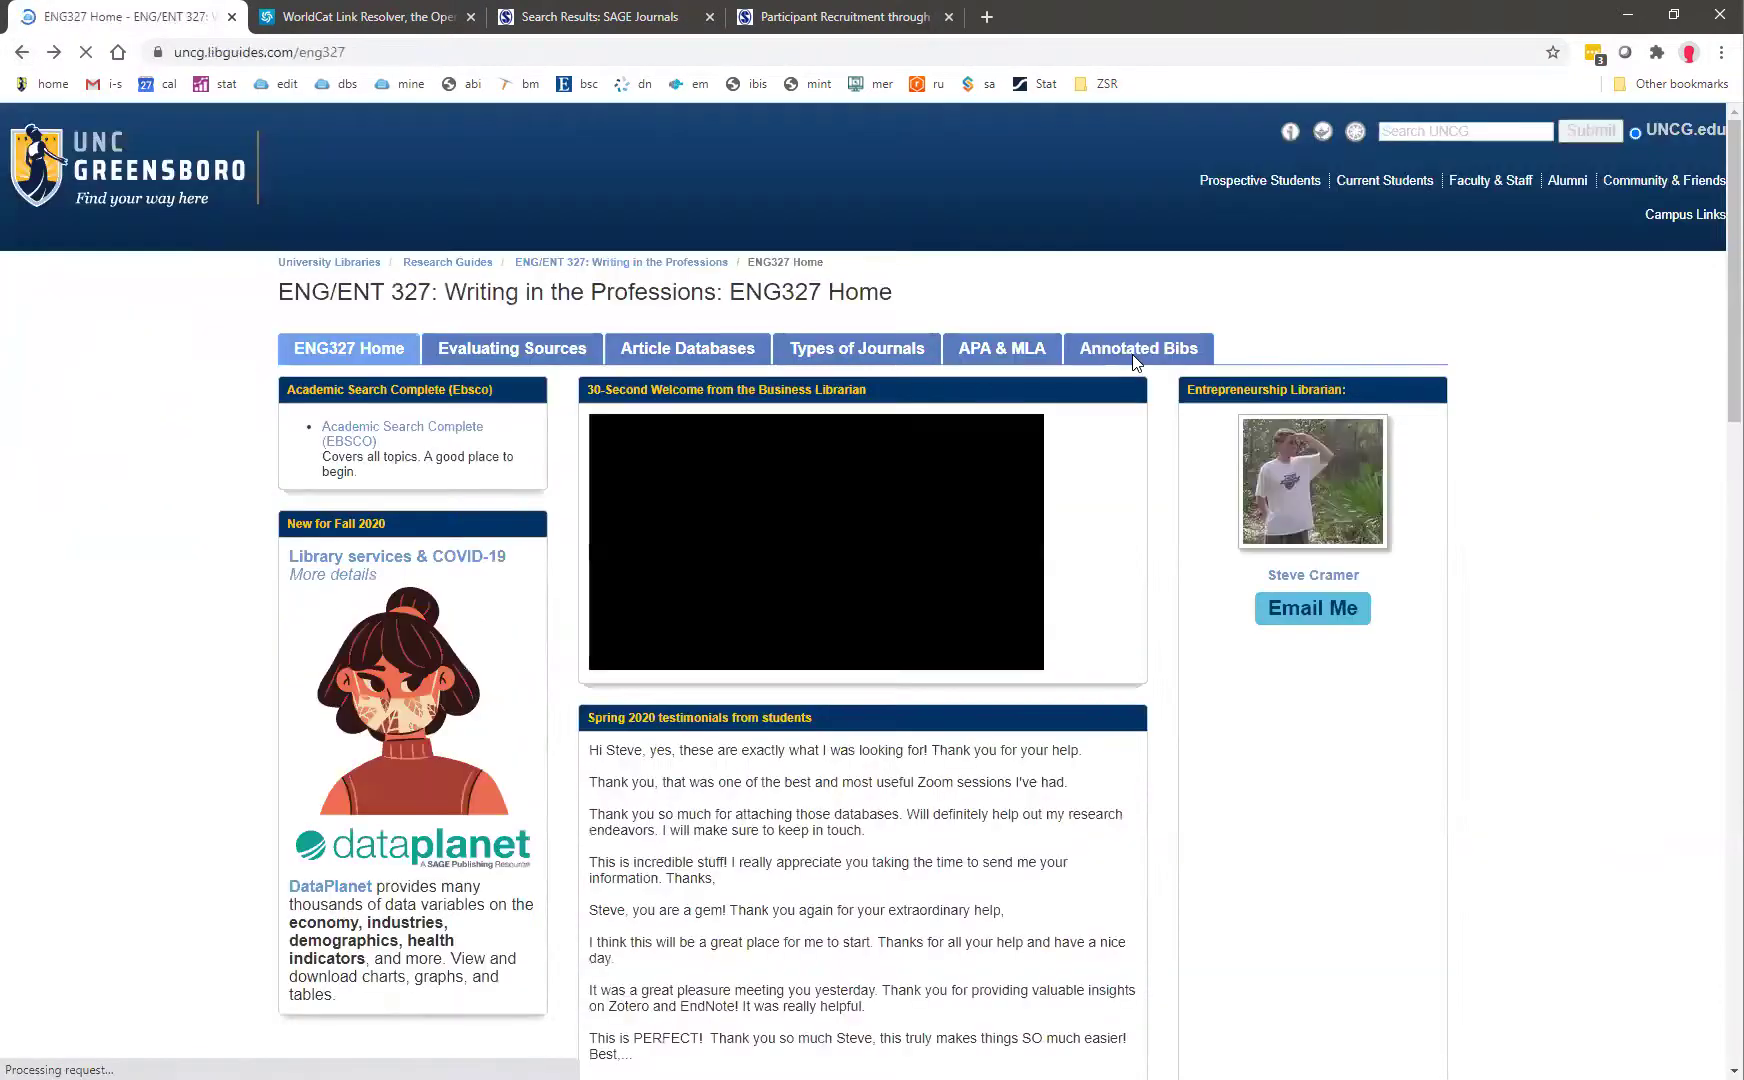
scroll(378, 423, up, 3)
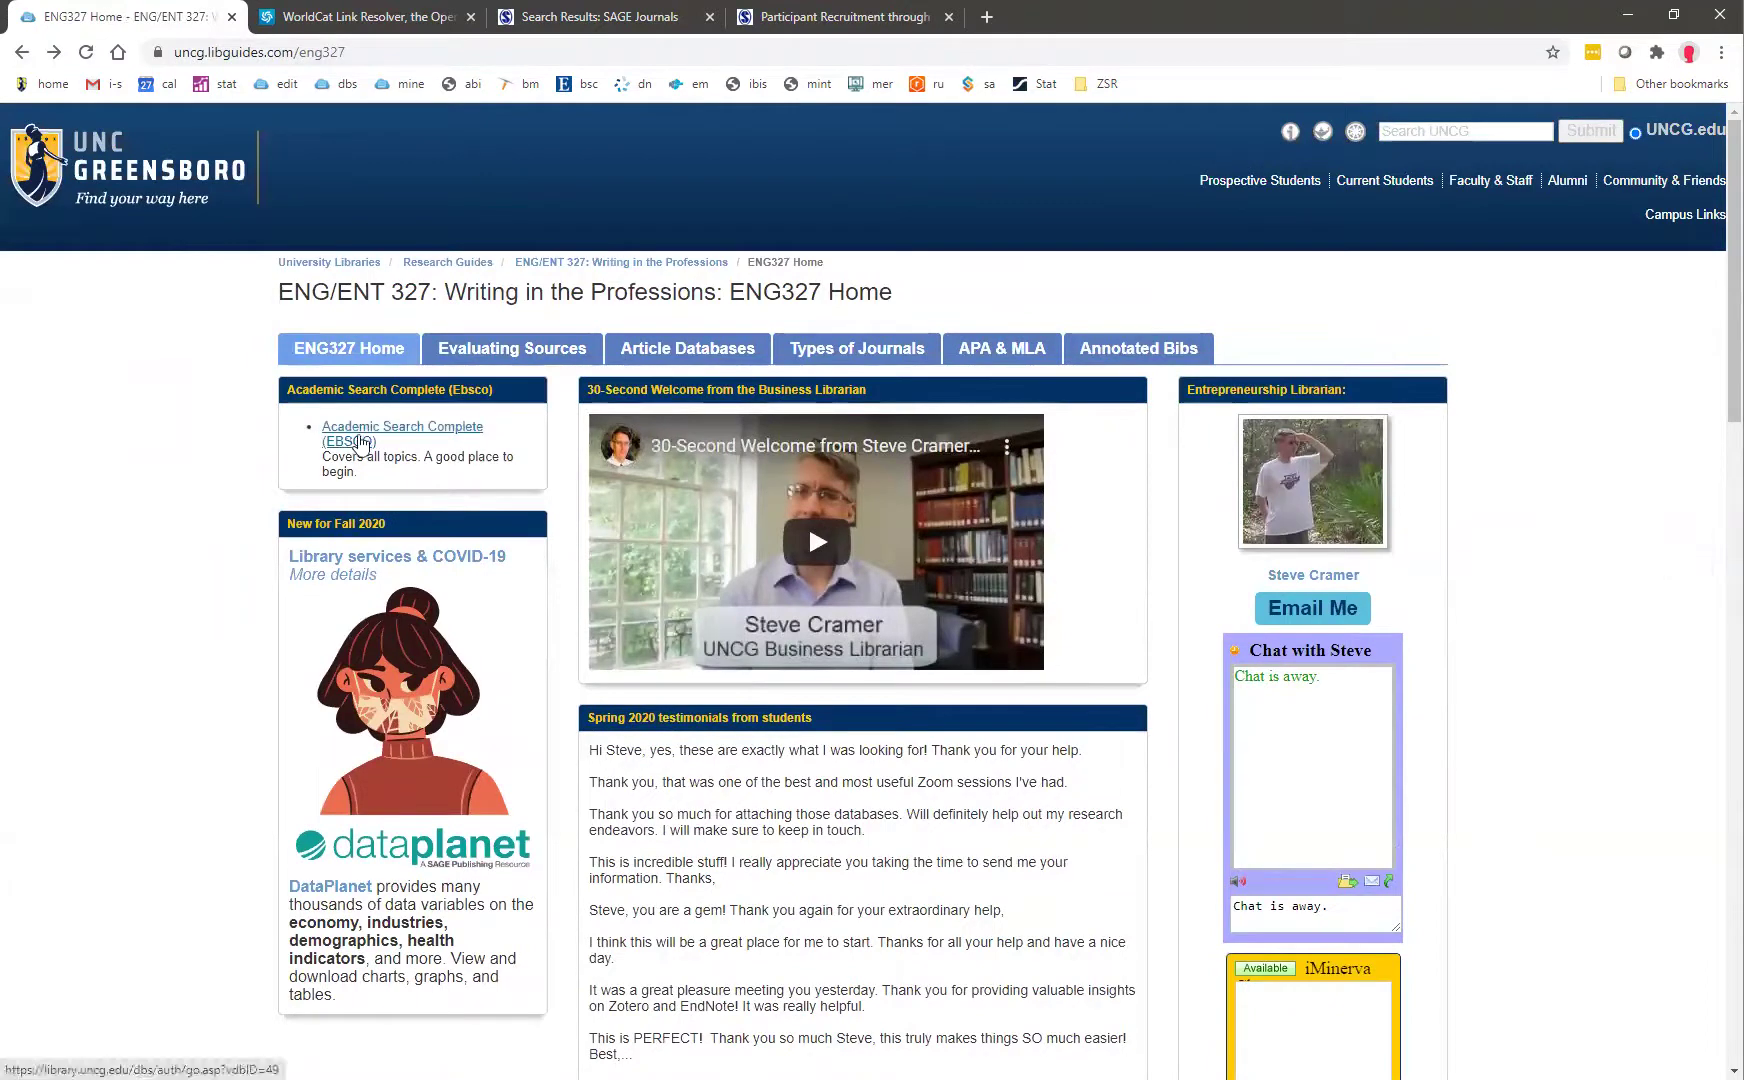
click(542, 352)
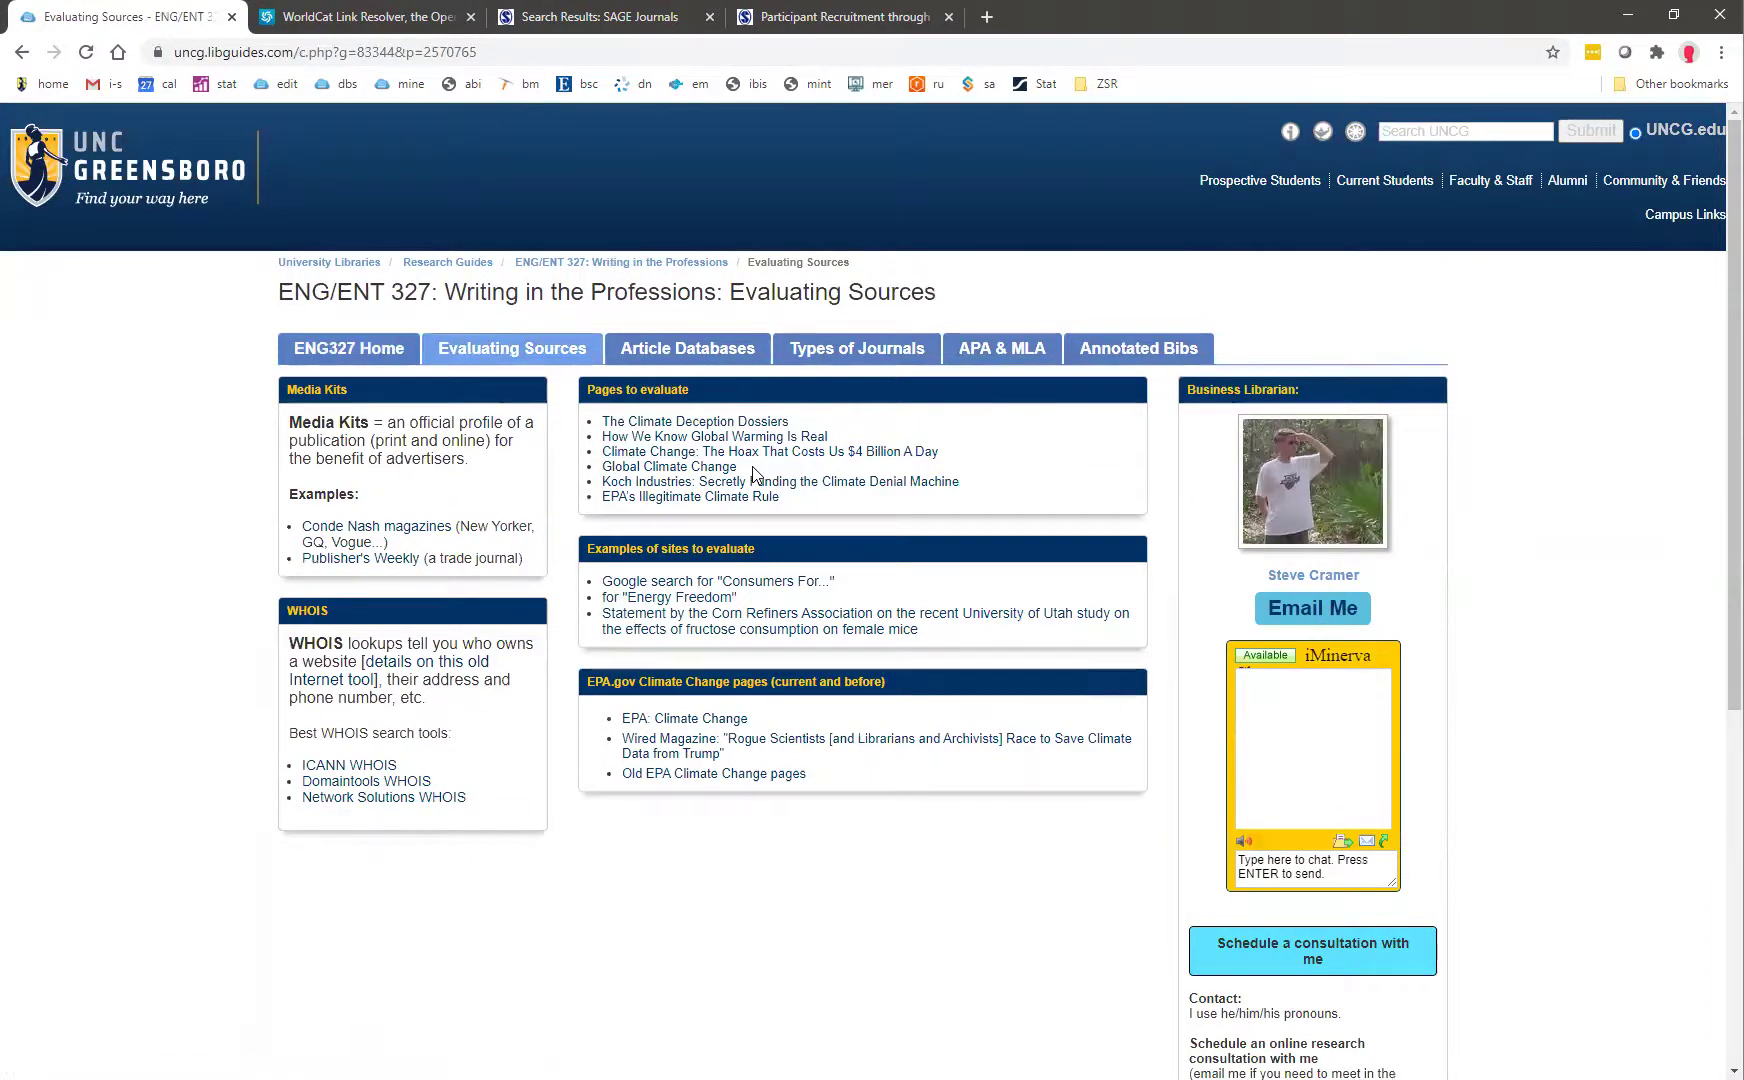
Step: Open the guide's Article Databases page and examine the instructions for persistent links to Ebsco and ProQuest articles
click(632, 365)
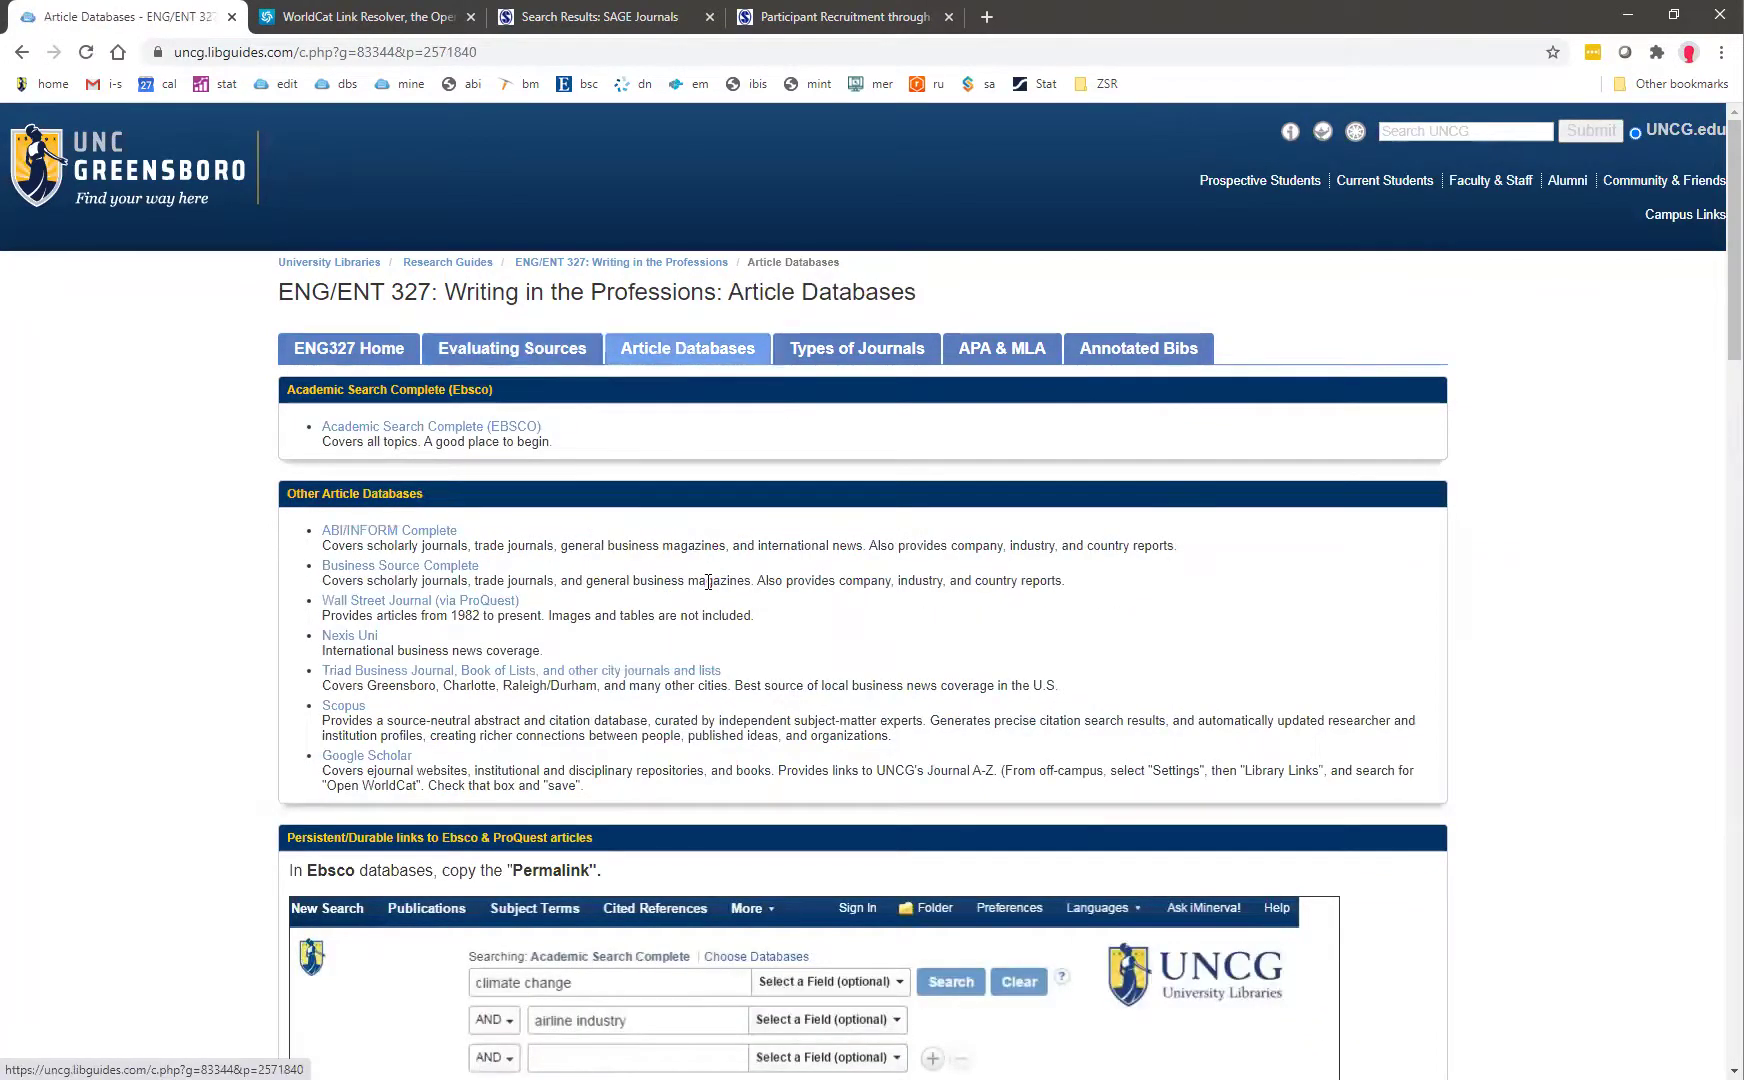
scroll(700, 580, down, 5)
scroll(703, 595, down, 3)
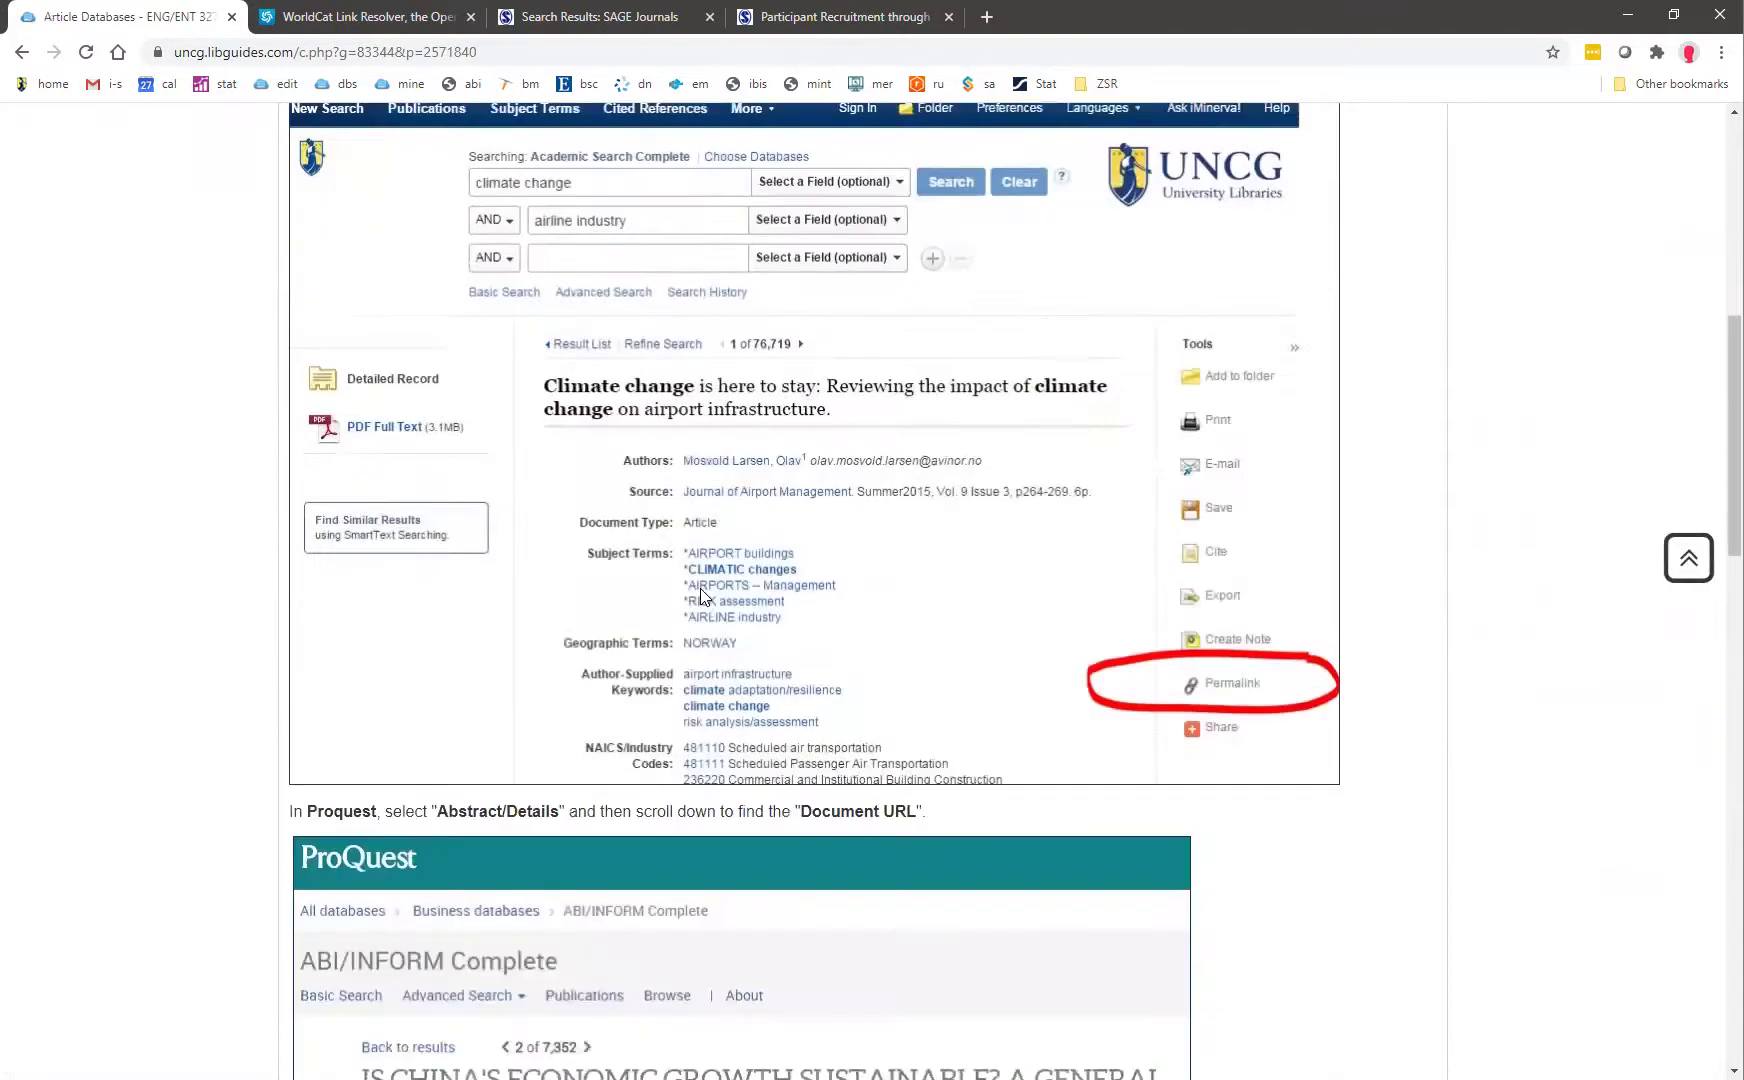
scroll(1236, 675, down, 4)
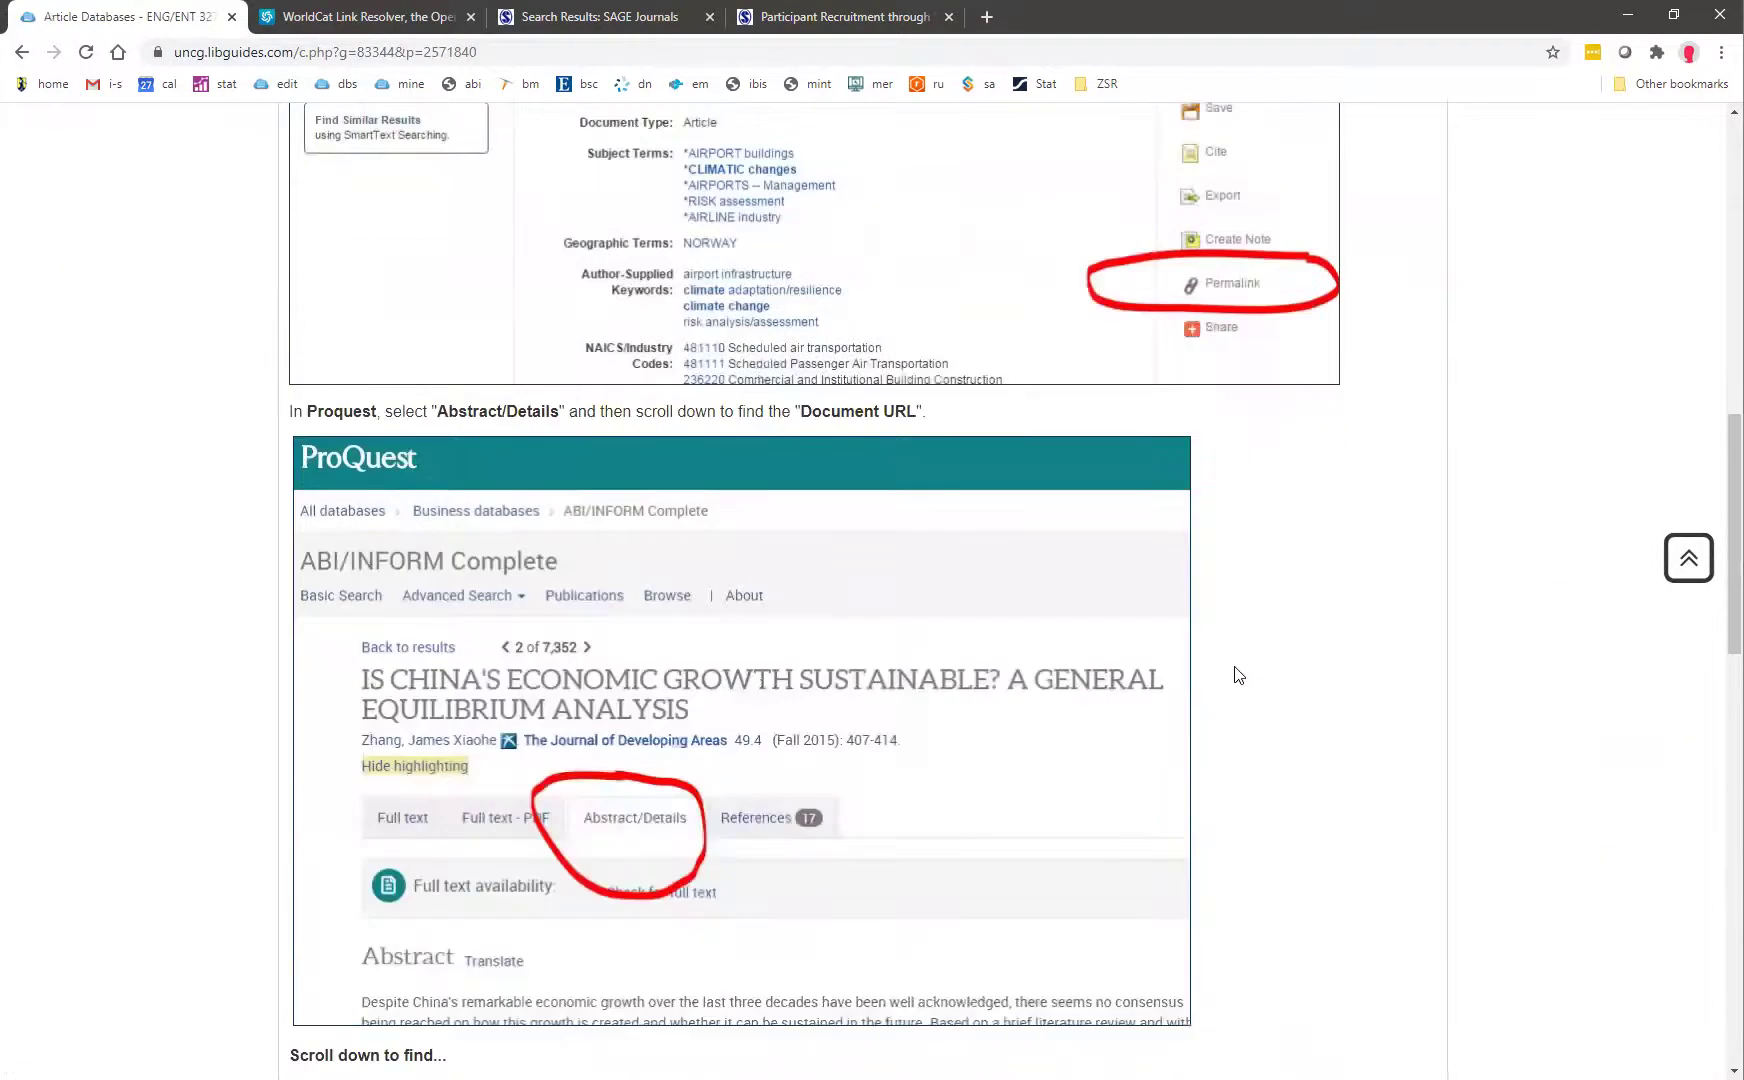
Step: Open the guide's Types of Journals page and review the journal comparison table and the article search tips
scroll(754, 757, up, 12)
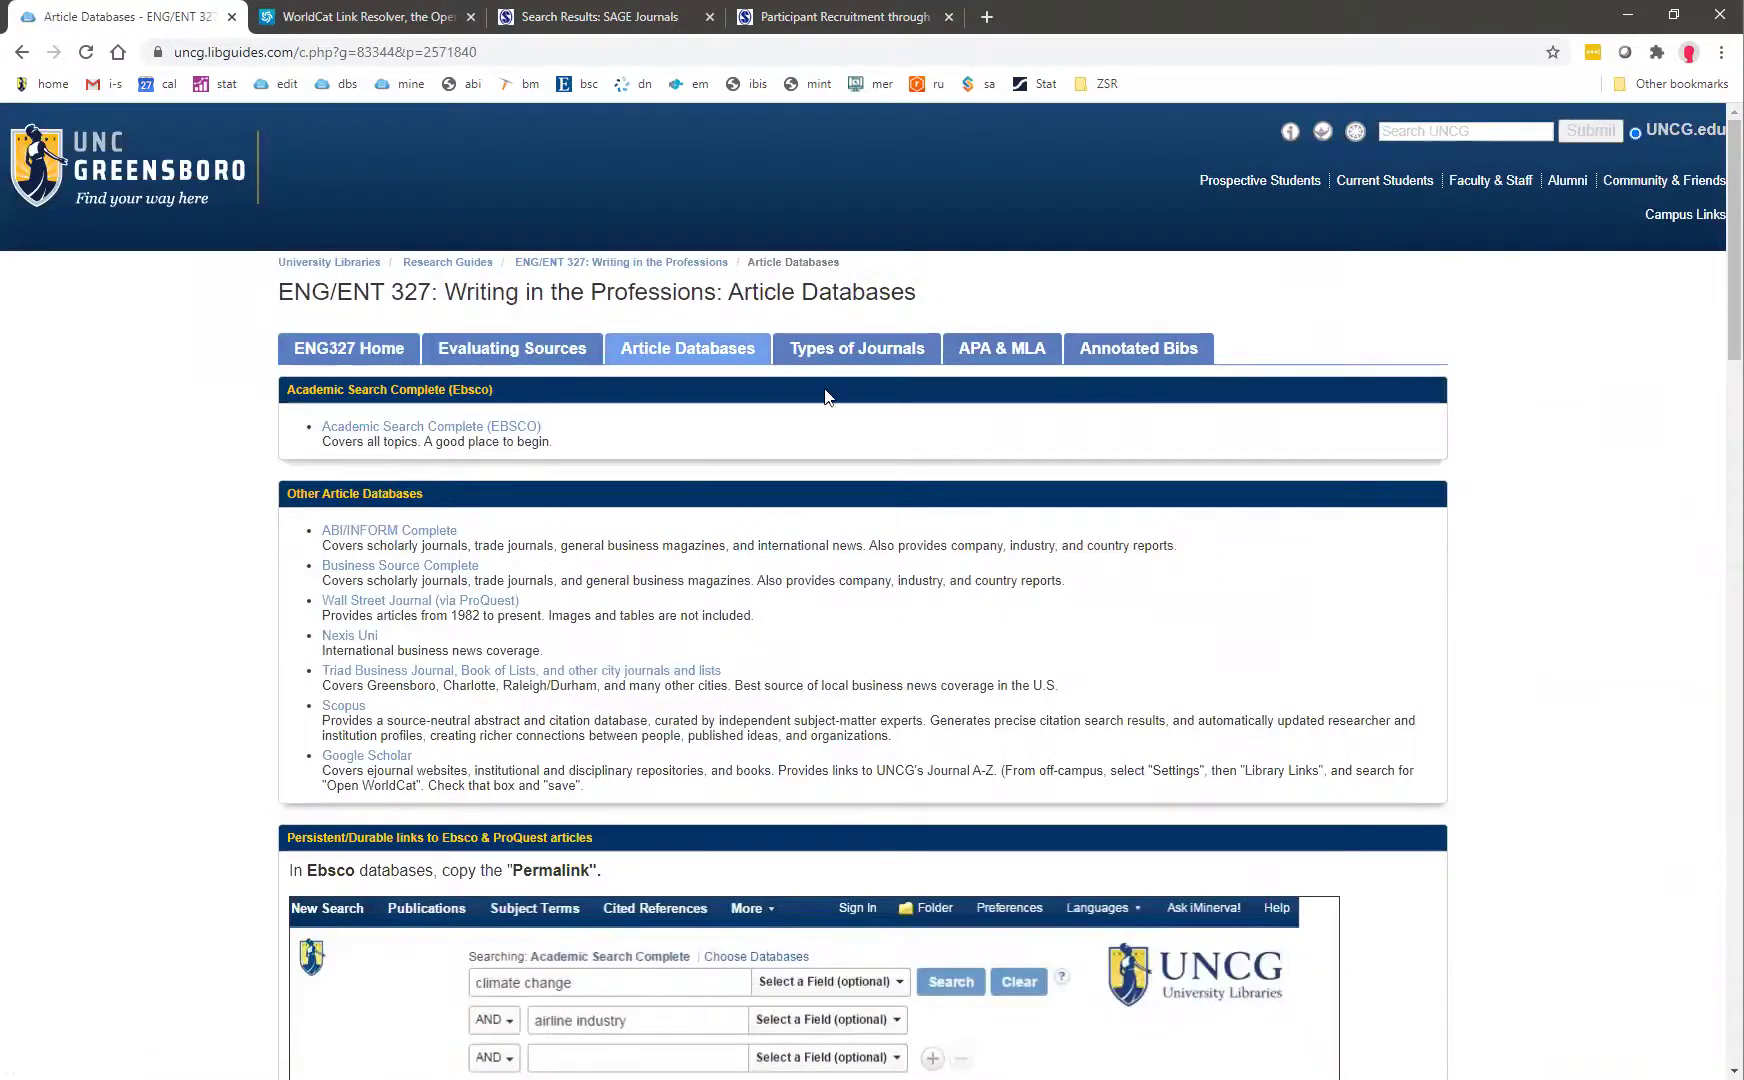
click(897, 355)
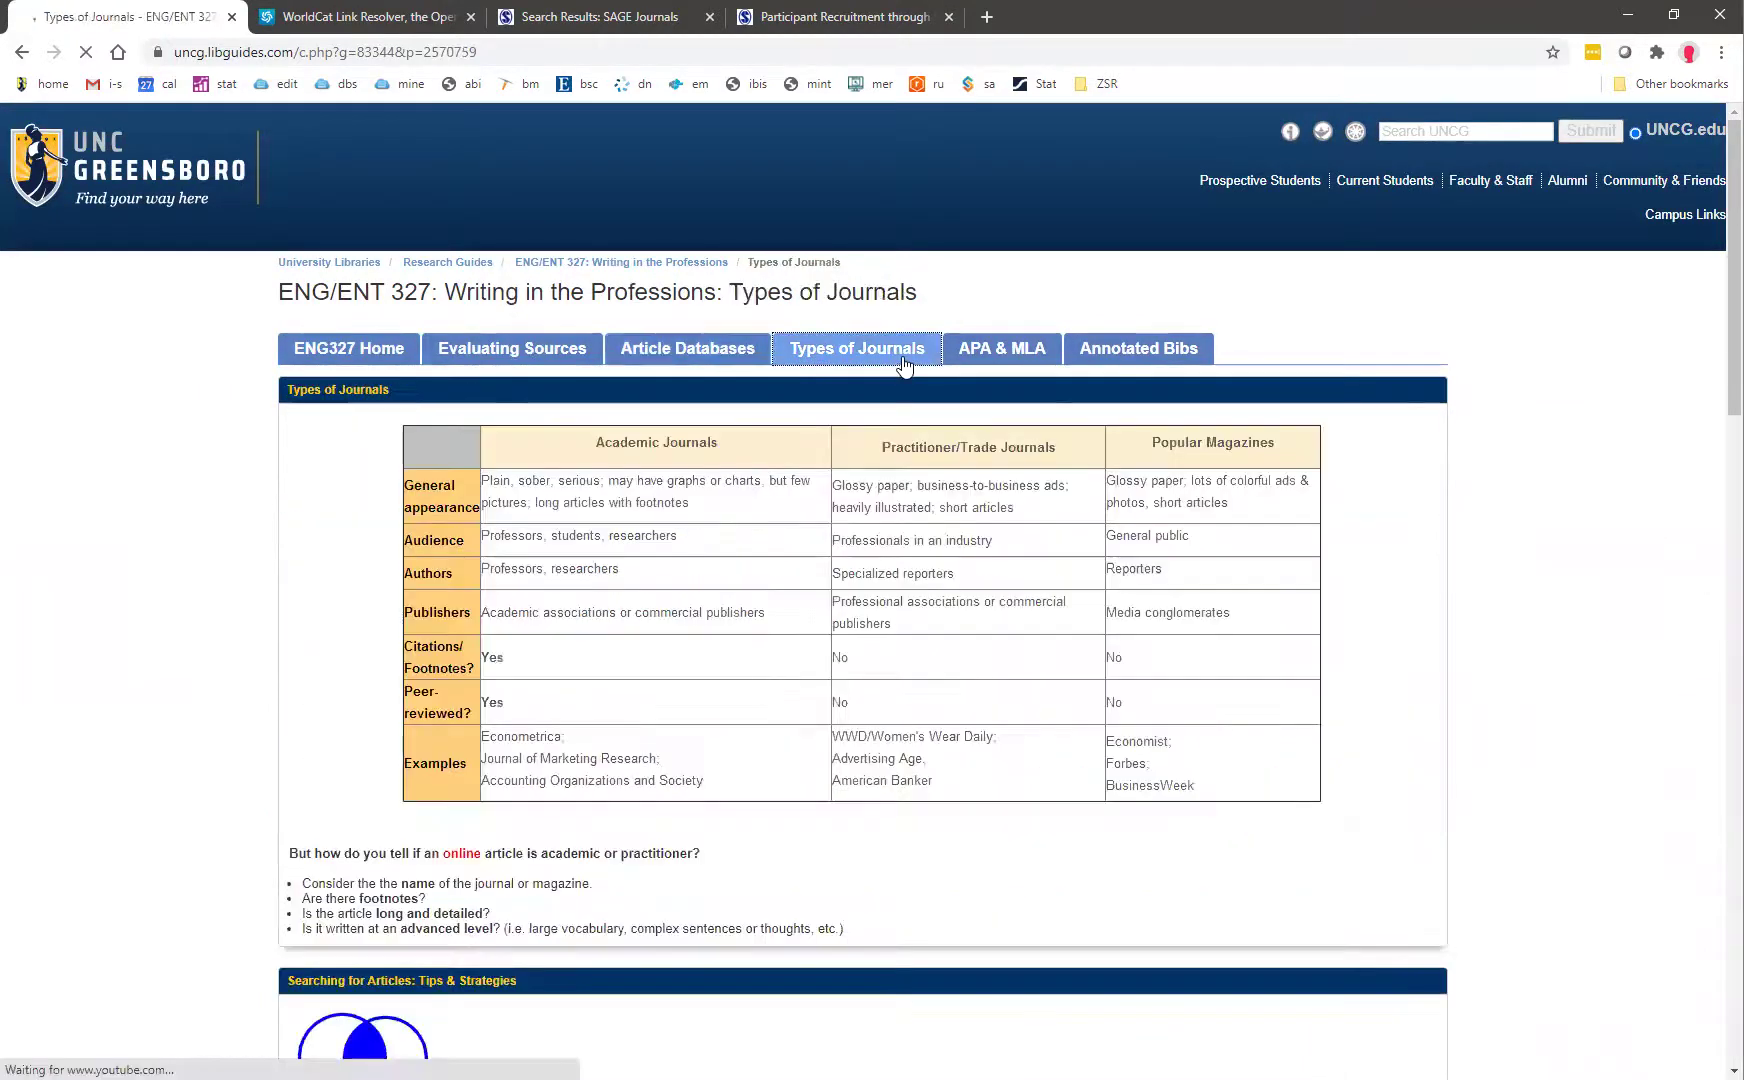
scroll(944, 545, down, 7)
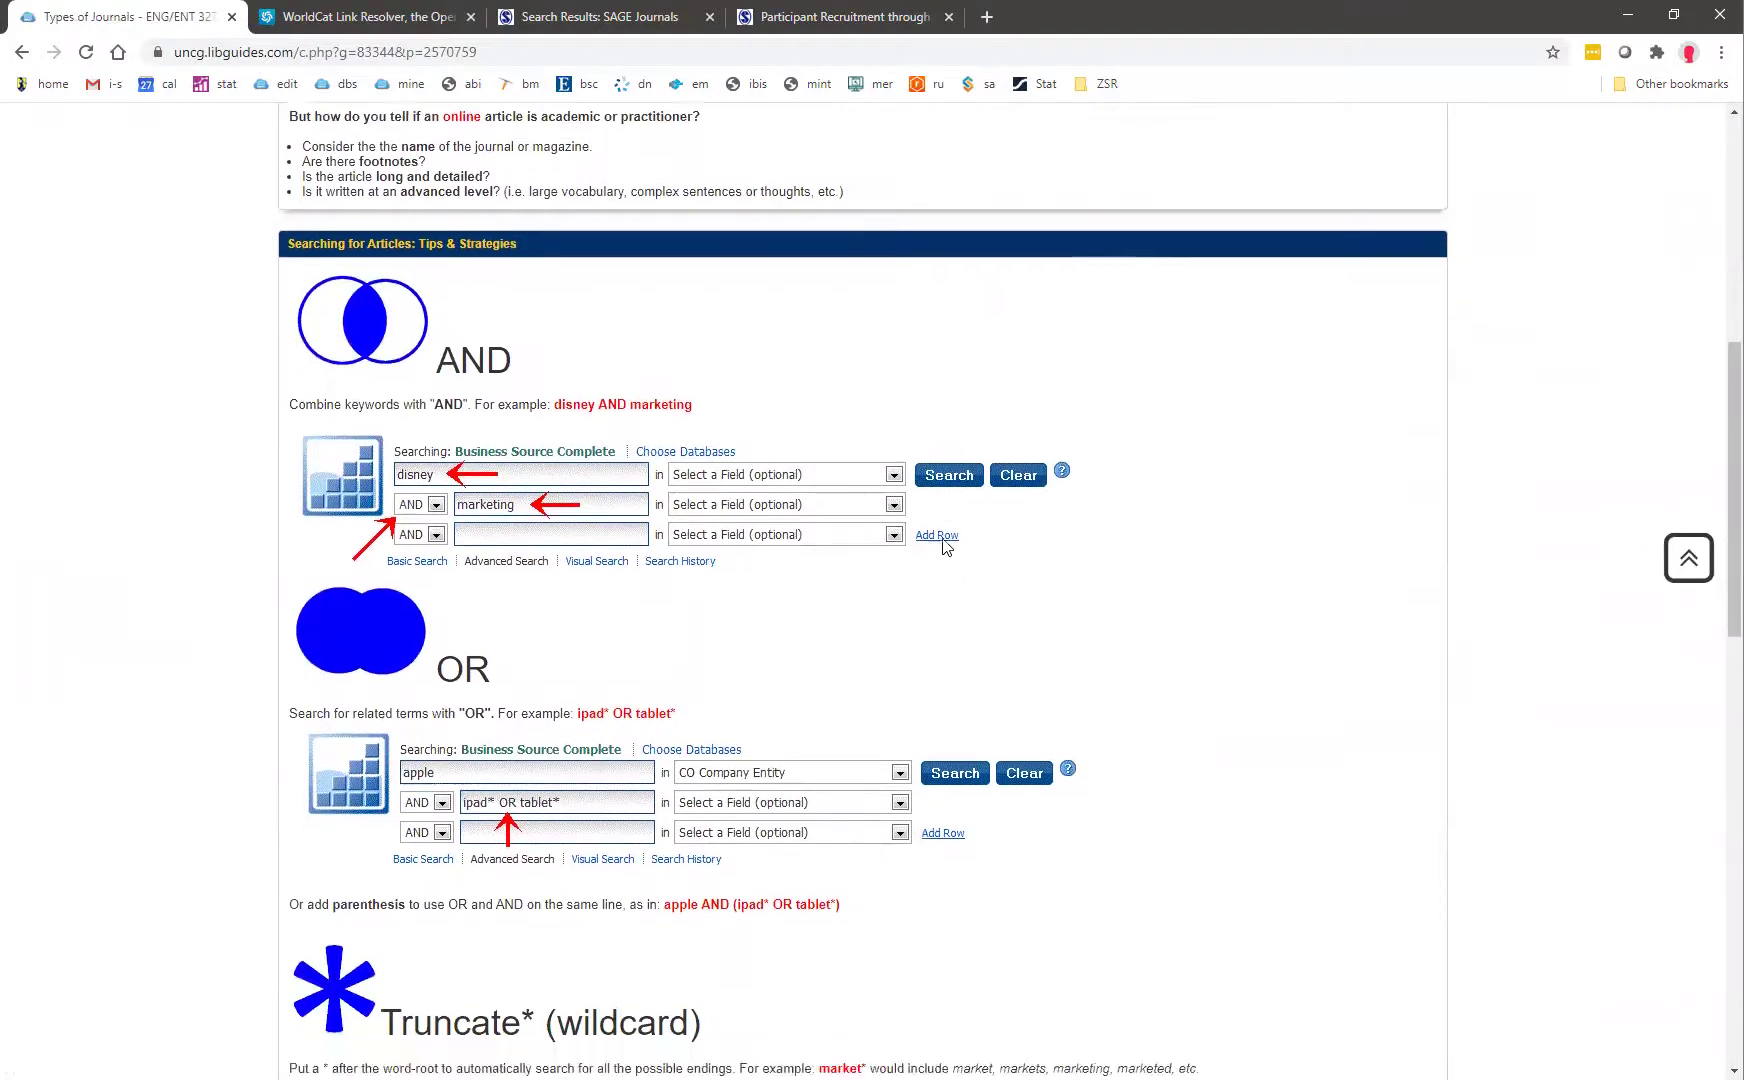
scroll(944, 545, up, 7)
Step: View the guide's APA & MLA page and the Annotated Bibs page, examining the business librarian's contact and consultation options
click(1002, 350)
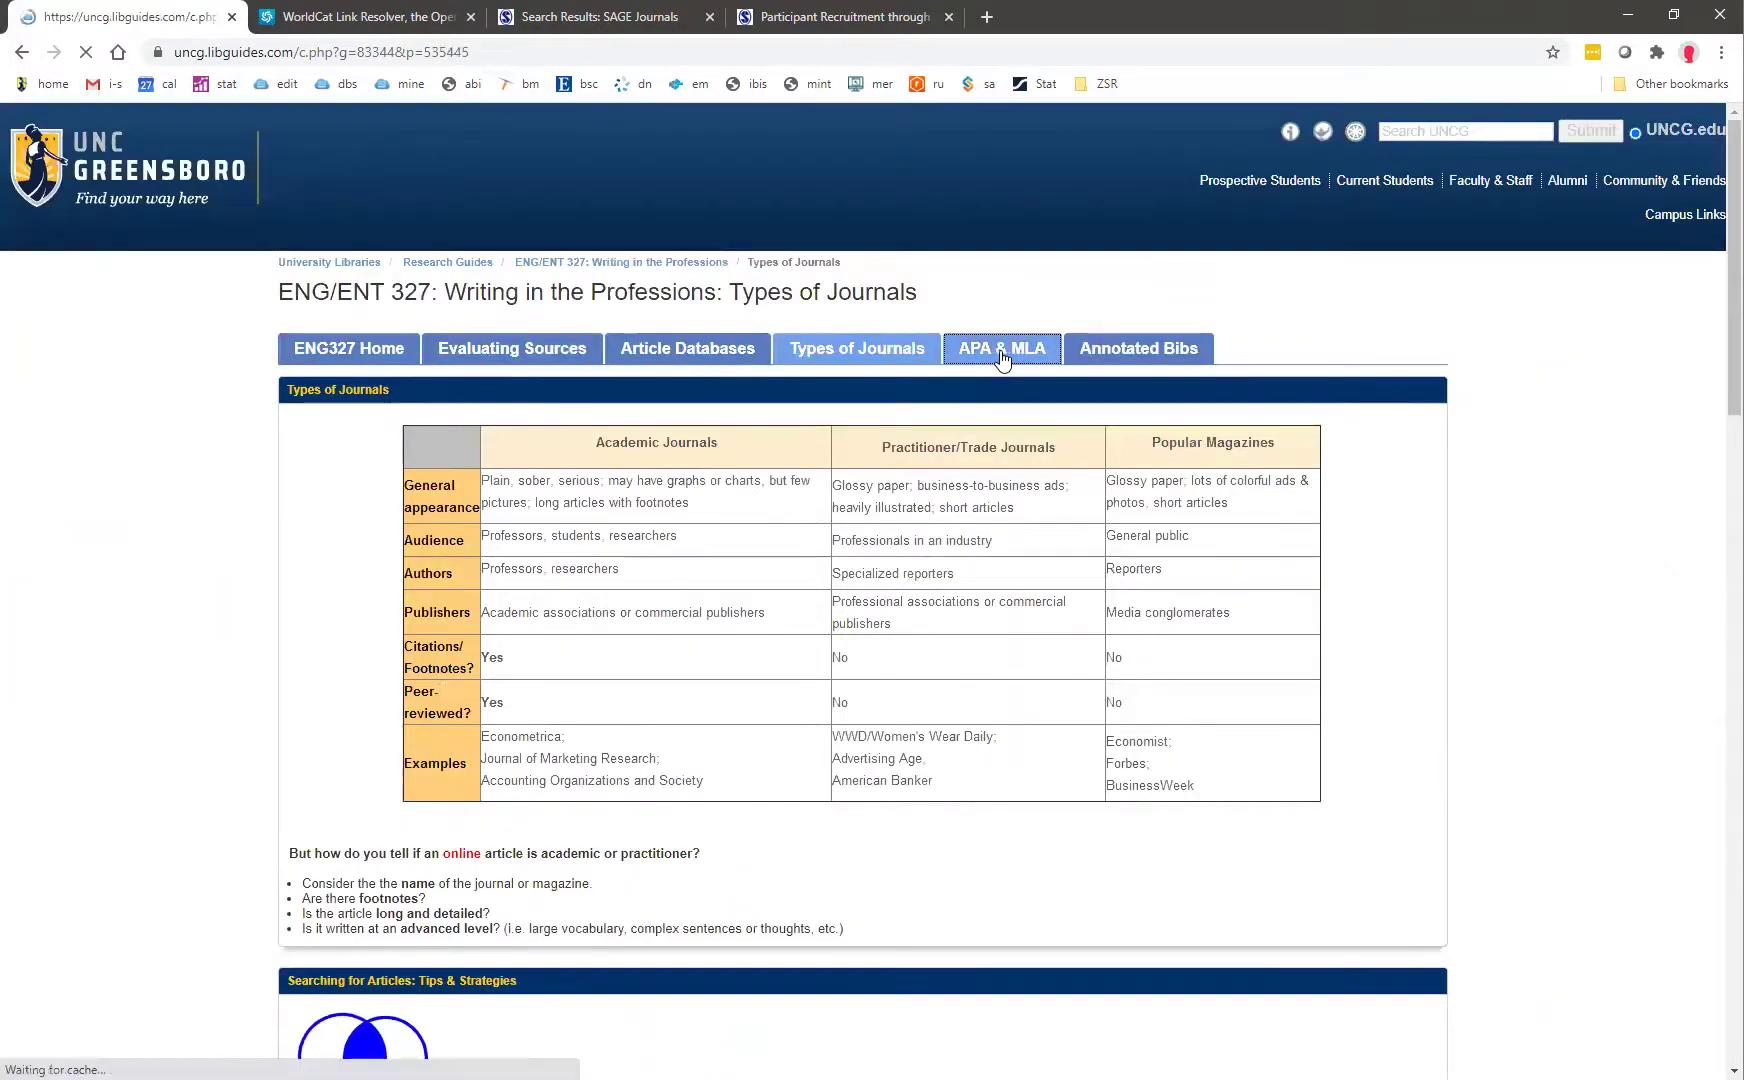
click(1105, 357)
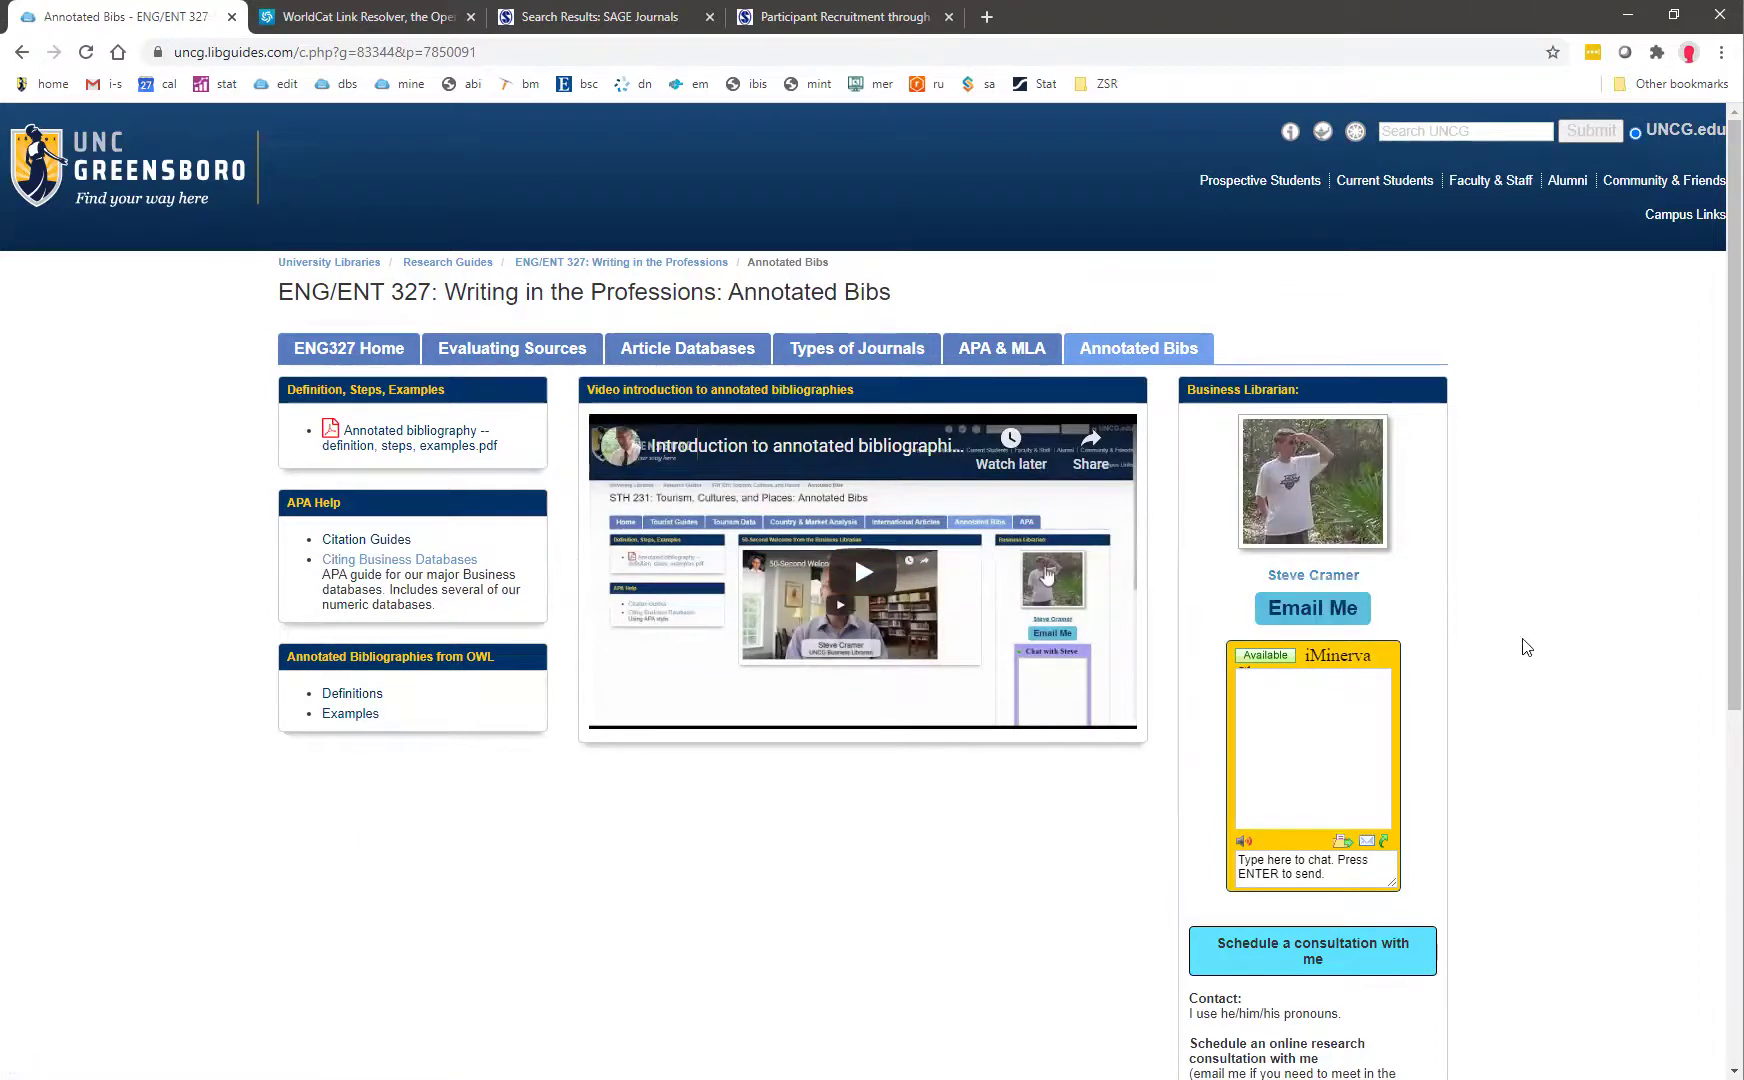
scroll(1525, 647, down, 2)
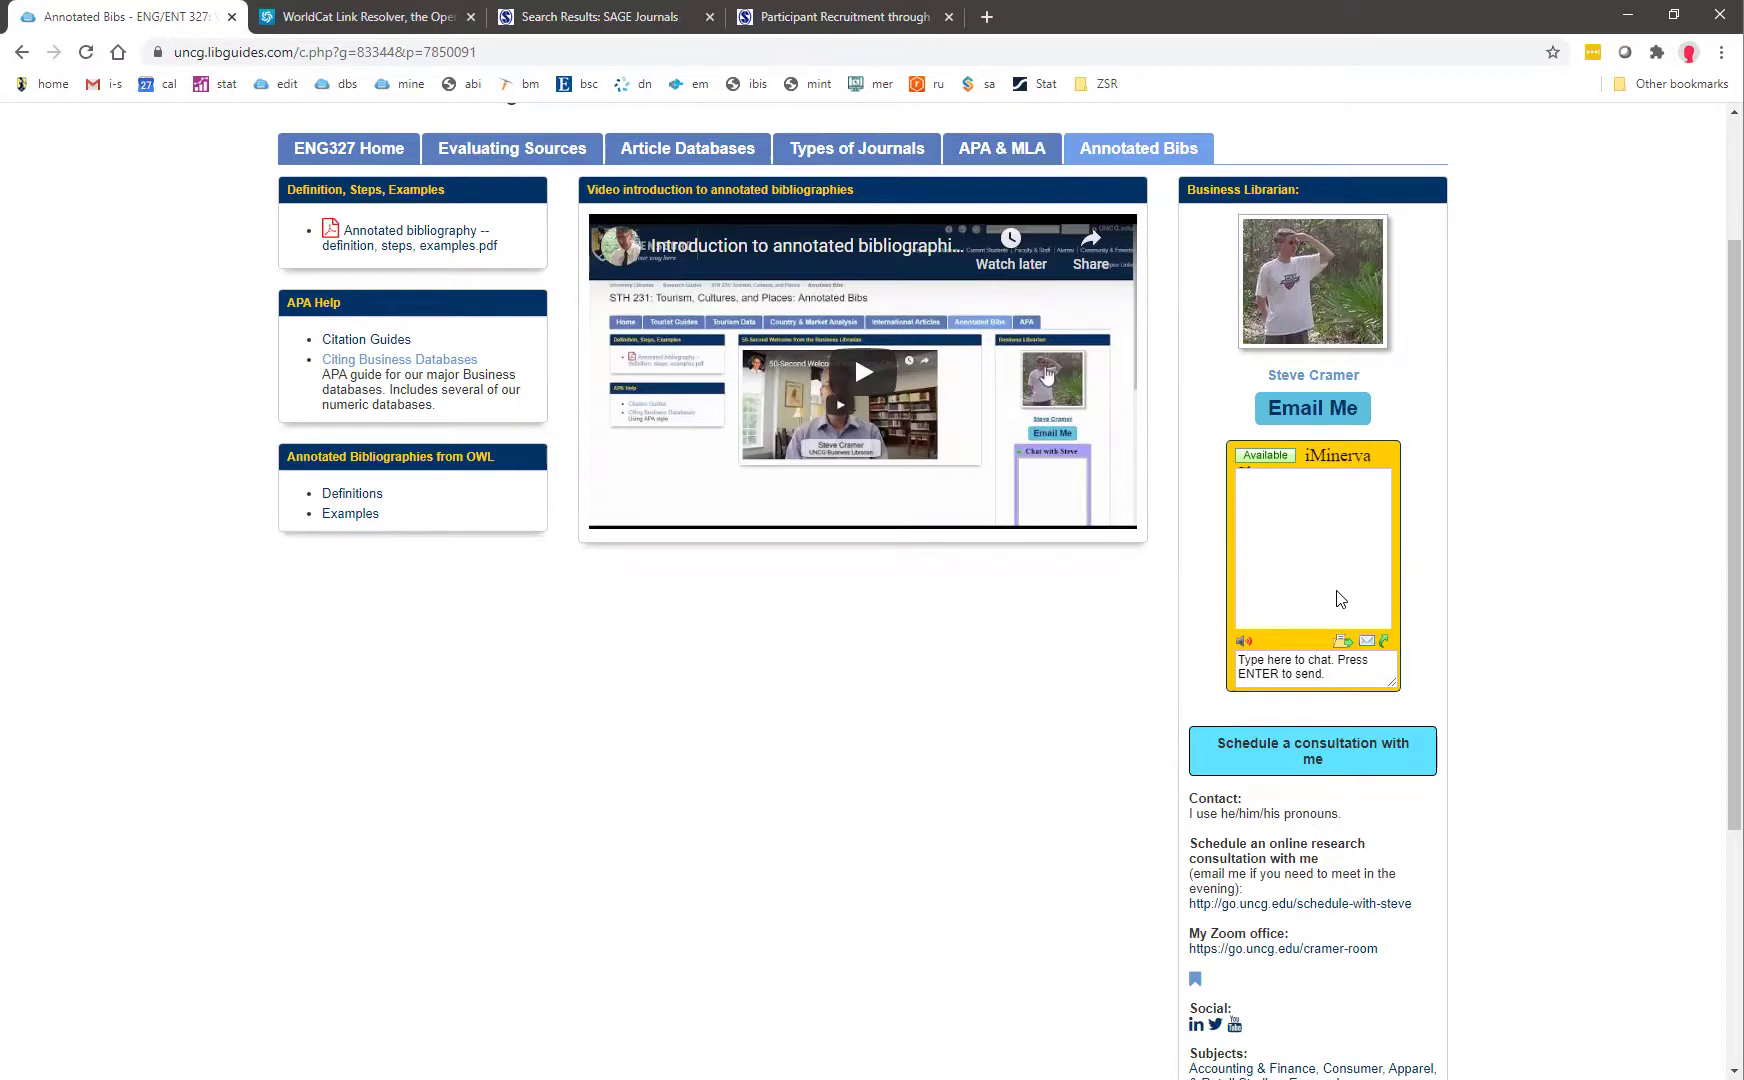
scroll(1340, 598, down, 3)
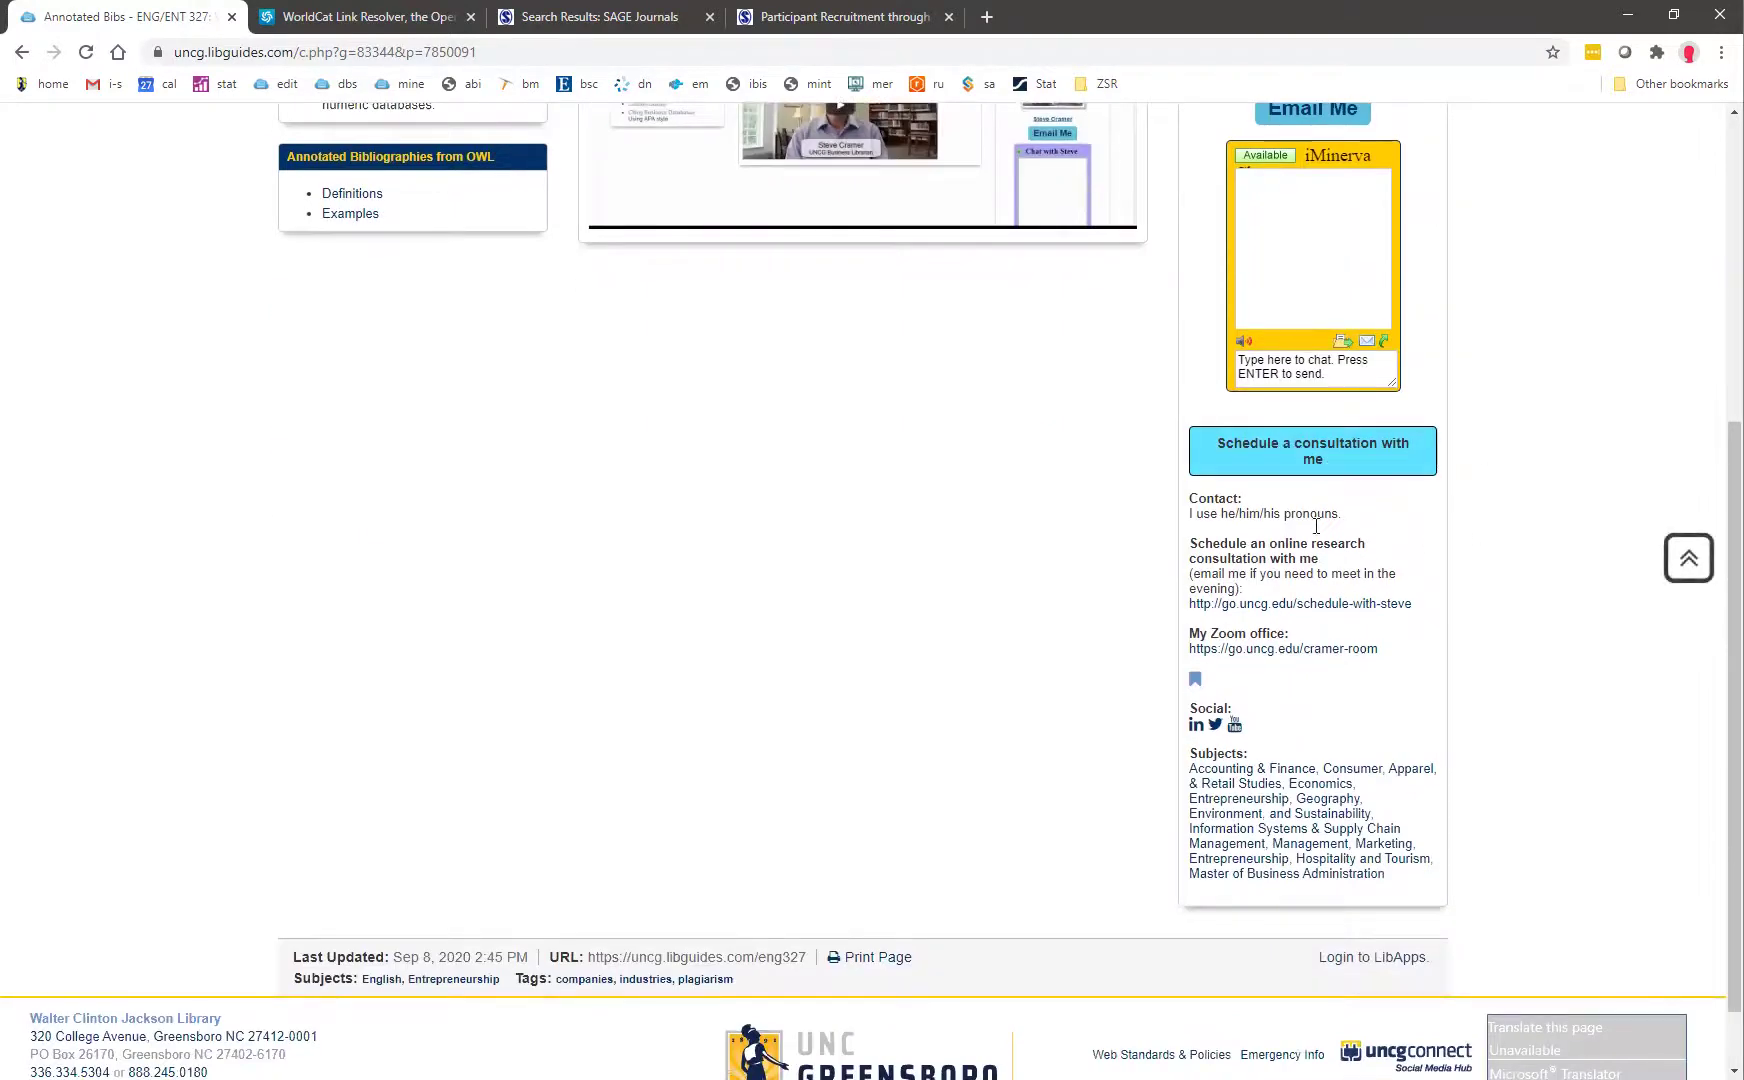
scroll(486, 572, up, 5)
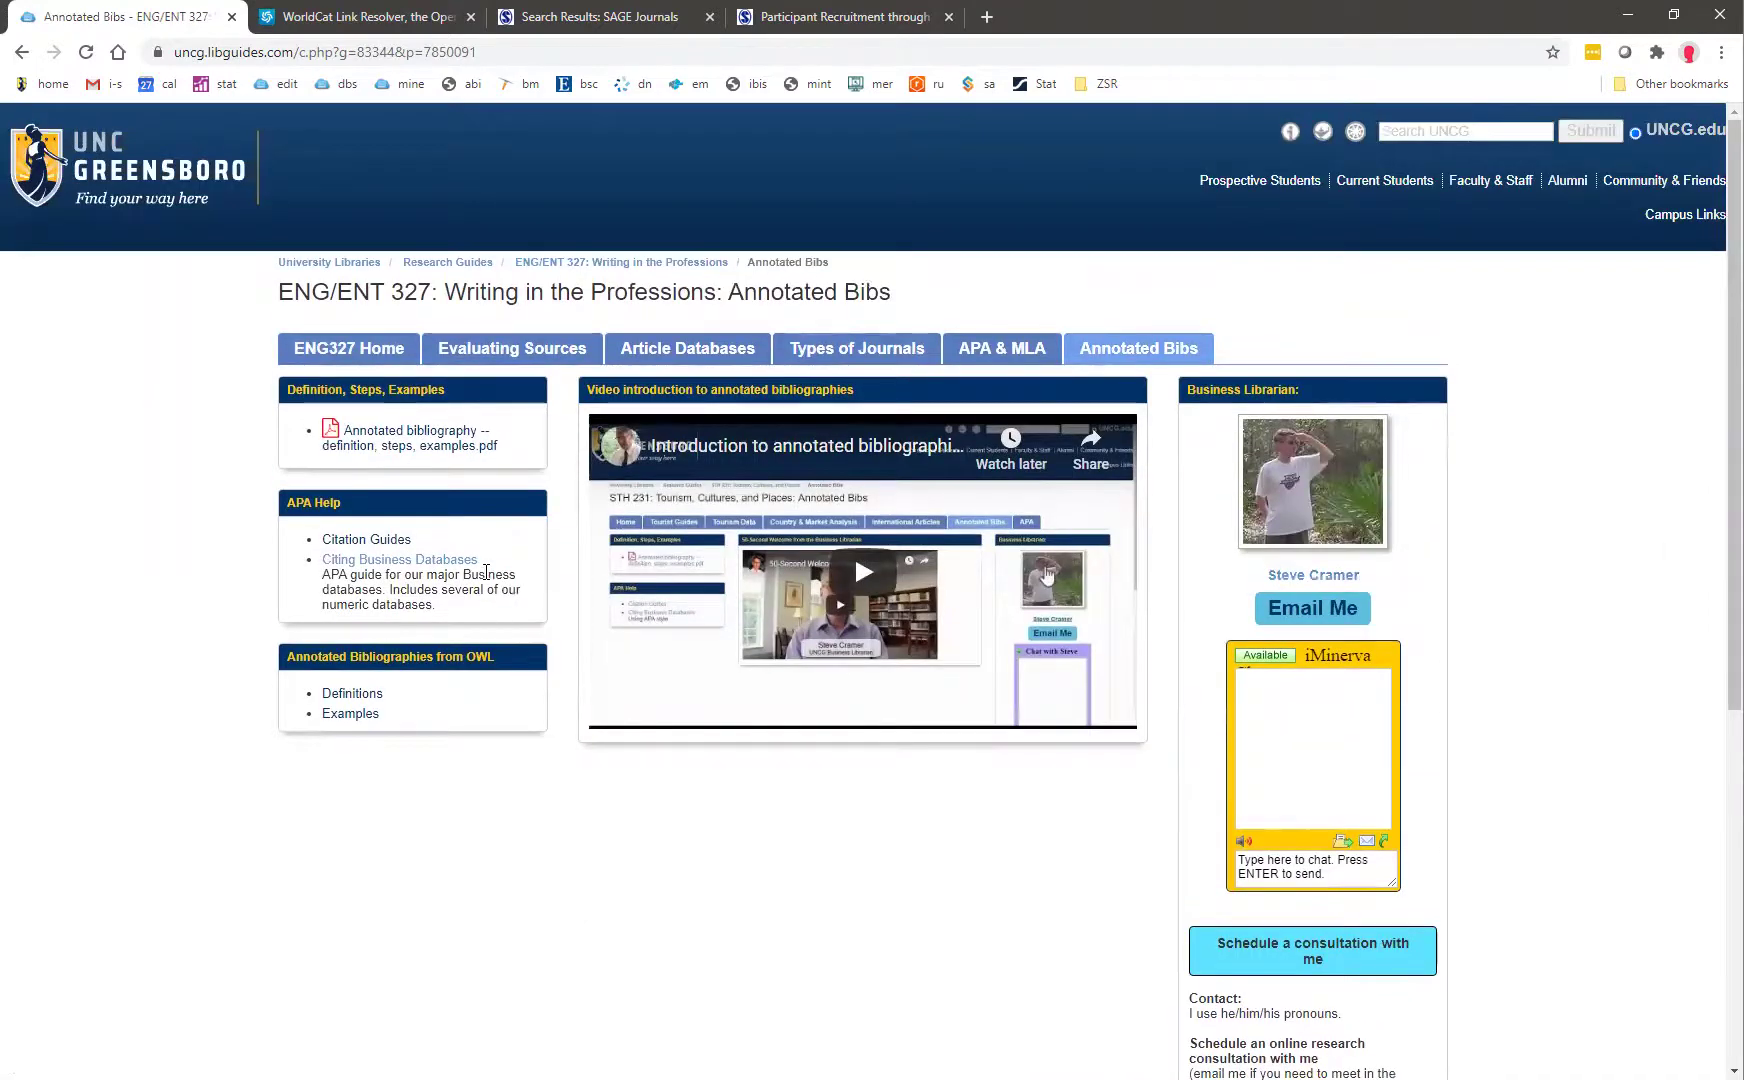